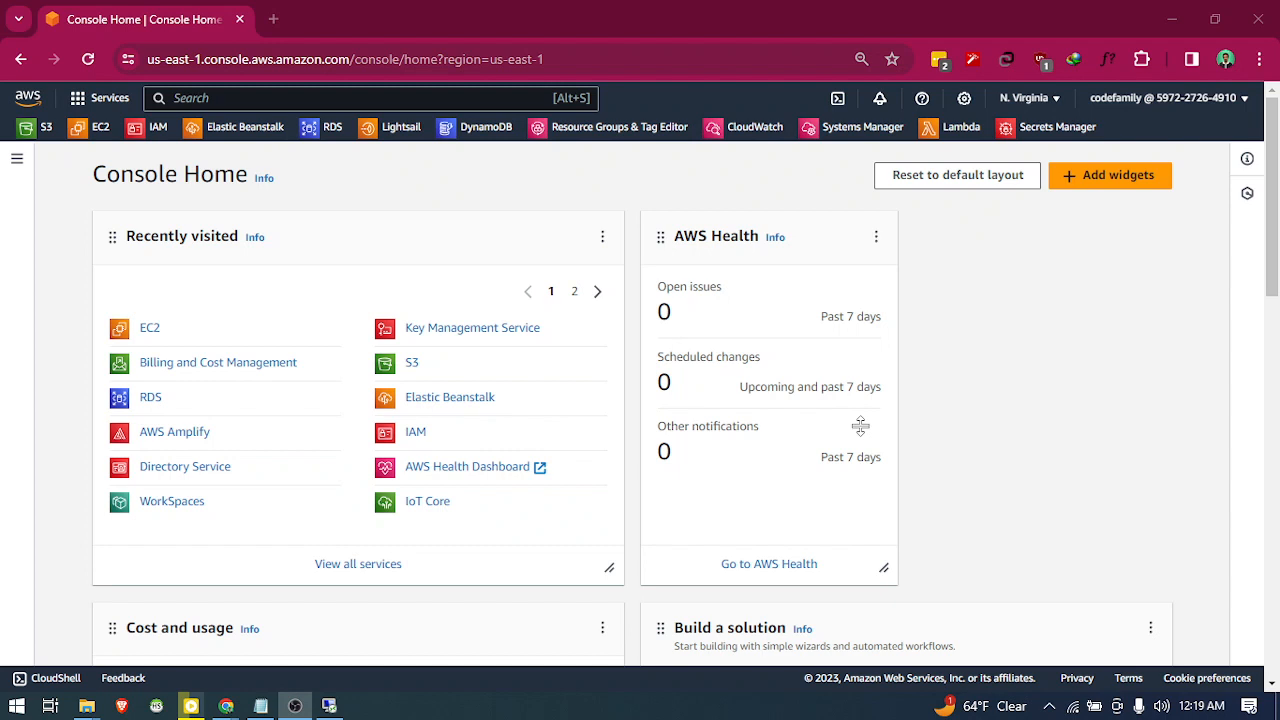
# Open the EC2 service, list the running instances and open the details of the windows-ebs instance.
pyautogui.click(1040, 30)
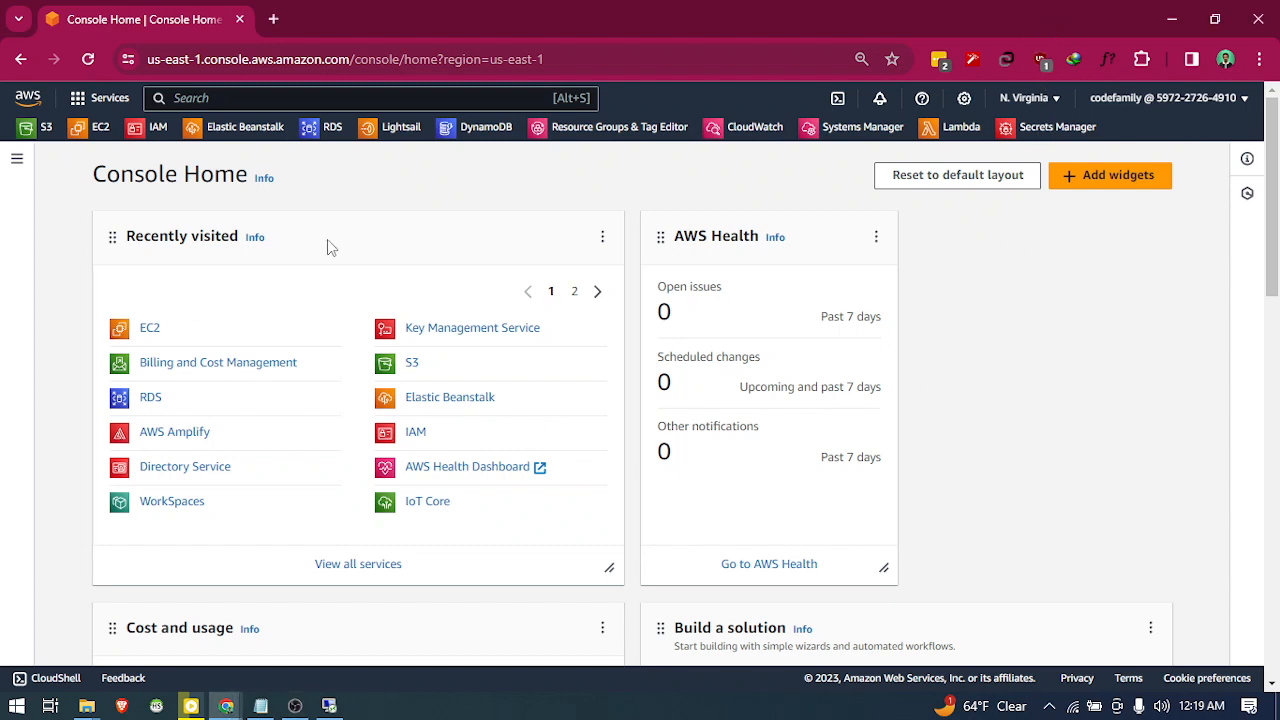
pyautogui.click(148, 330)
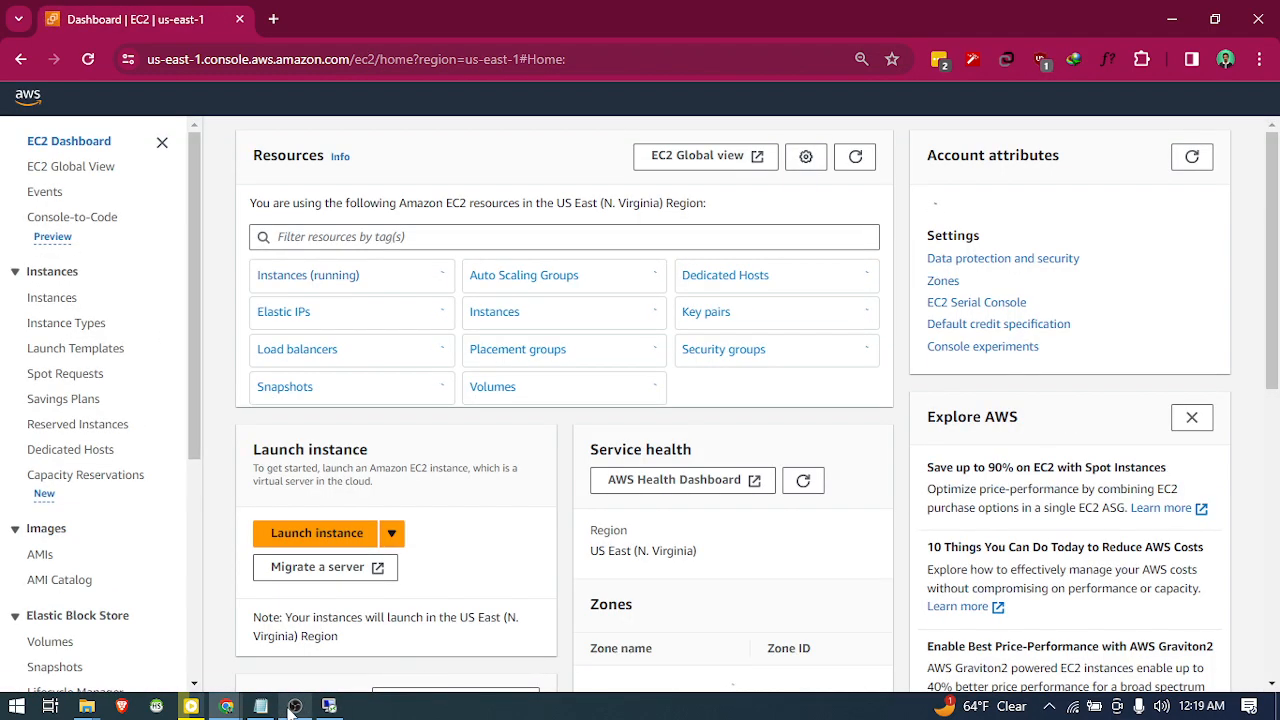
pyautogui.moveTo(292, 708)
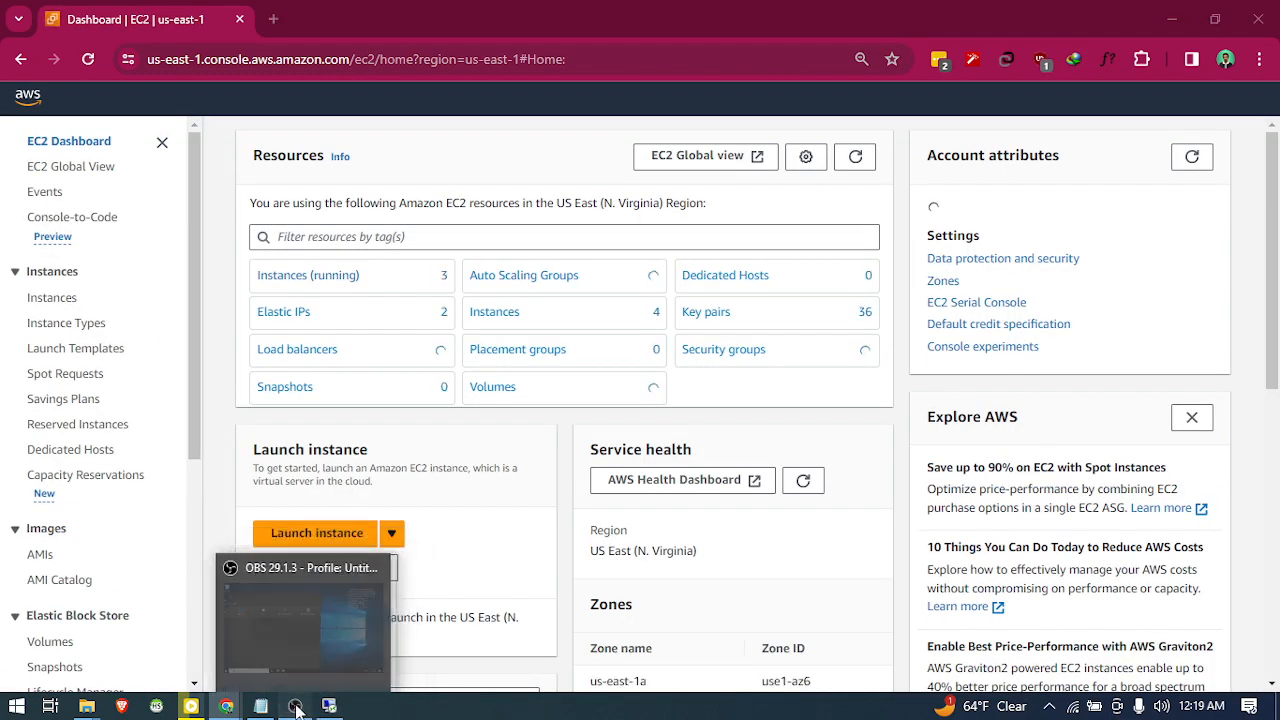
pyautogui.click(294, 708)
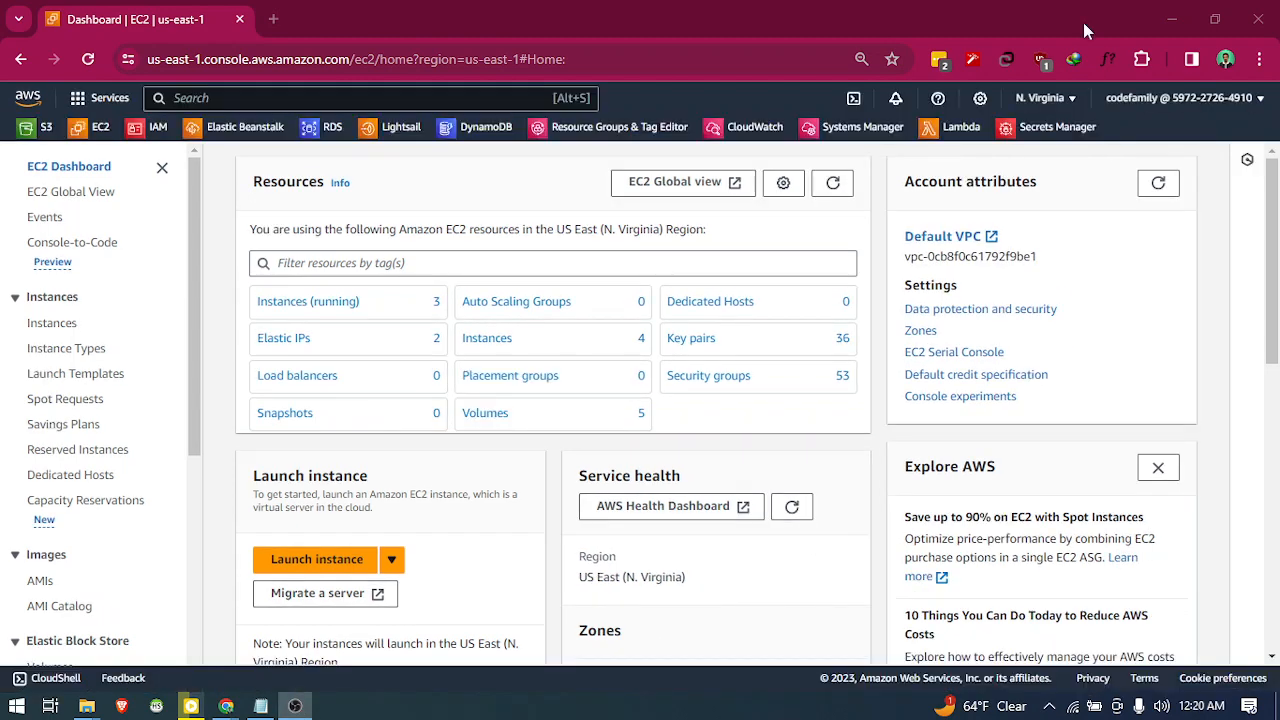
pyautogui.click(1047, 20)
pyautogui.click(275, 307)
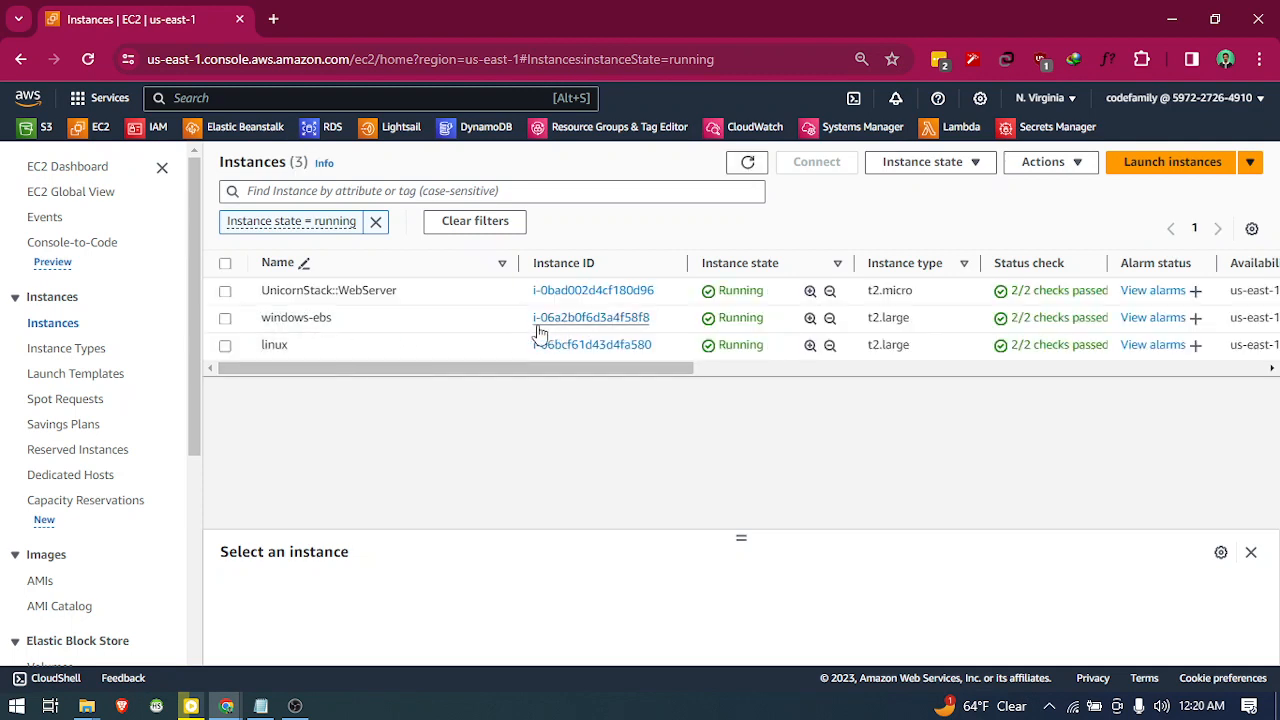
pyautogui.click(562, 328)
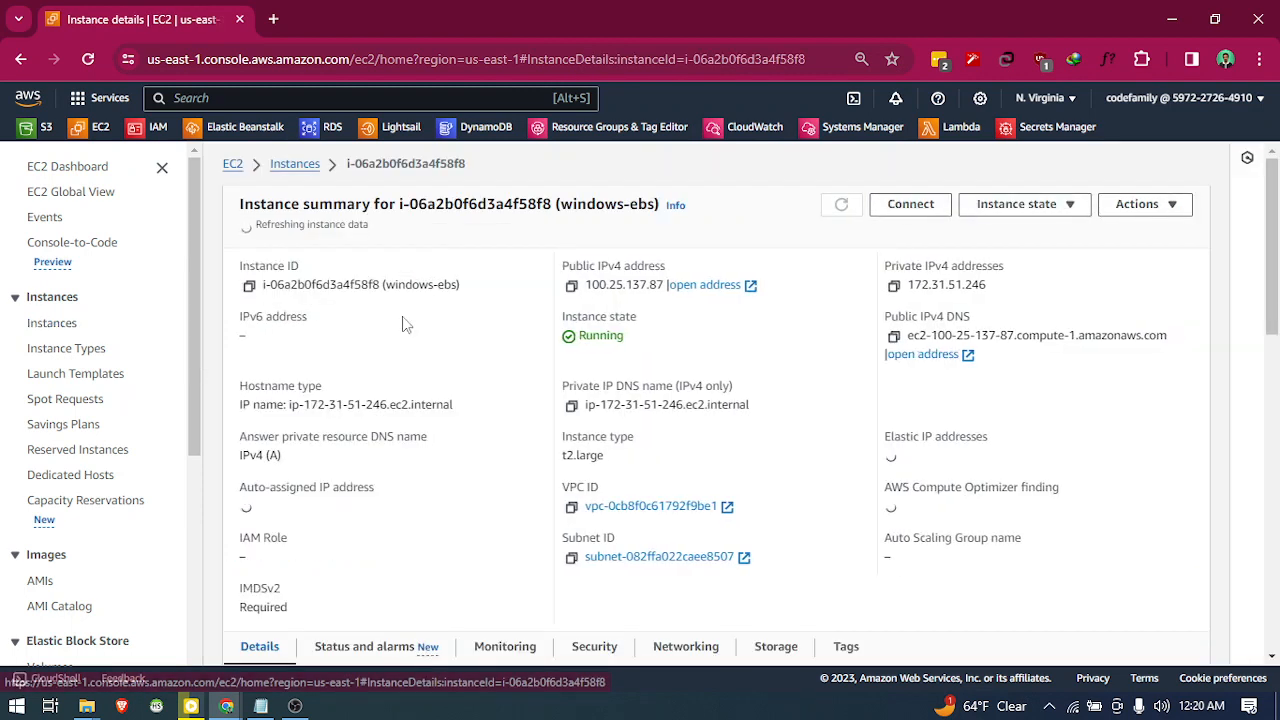
# Download the RDP client's remote desktop file for windows-ebs, saving it as windows-ebs (1).rdp in the AWS DEVOPS IAB folder.
pyautogui.click(910, 204)
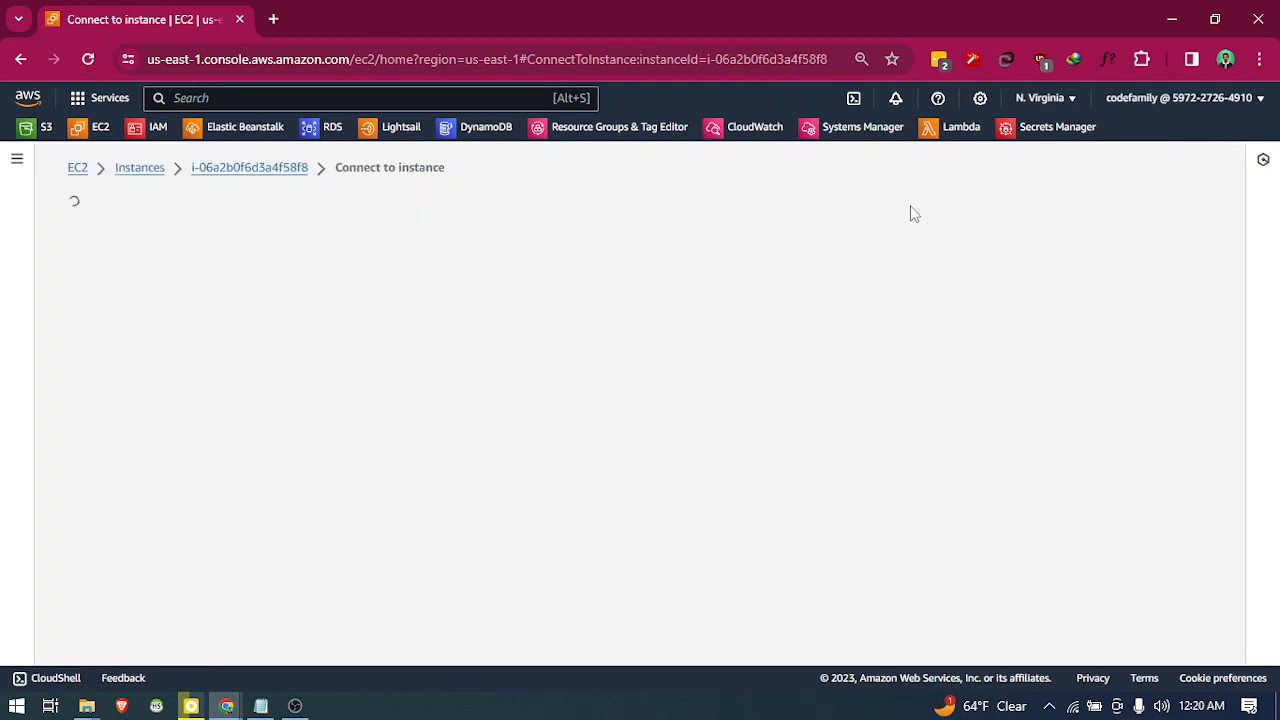
pyautogui.click(242, 290)
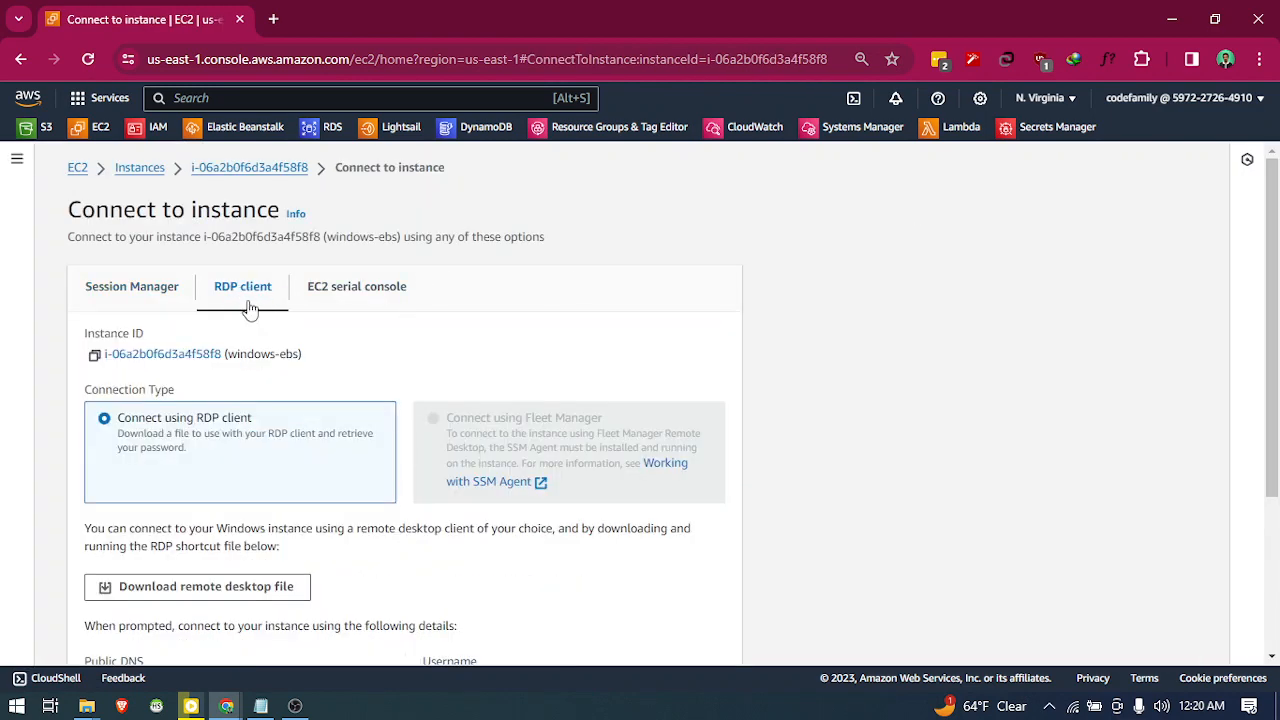
pyautogui.scroll(-1, 254, 292)
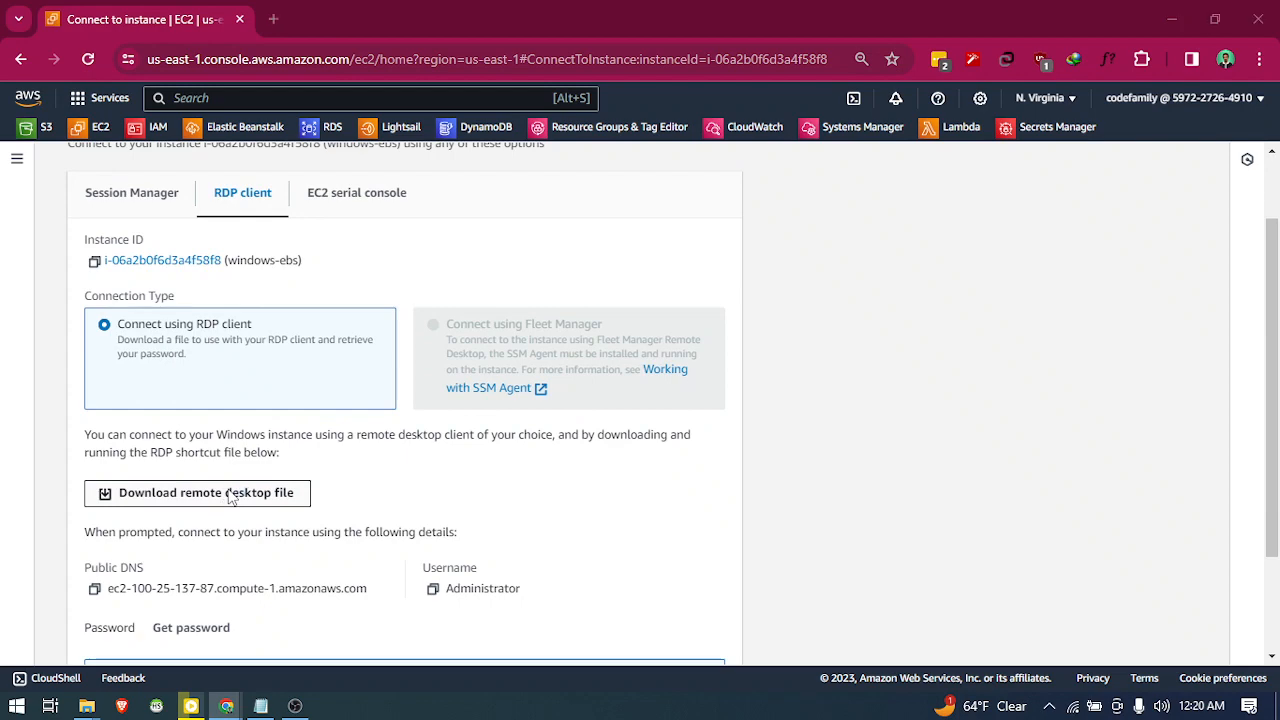
pyautogui.click(229, 494)
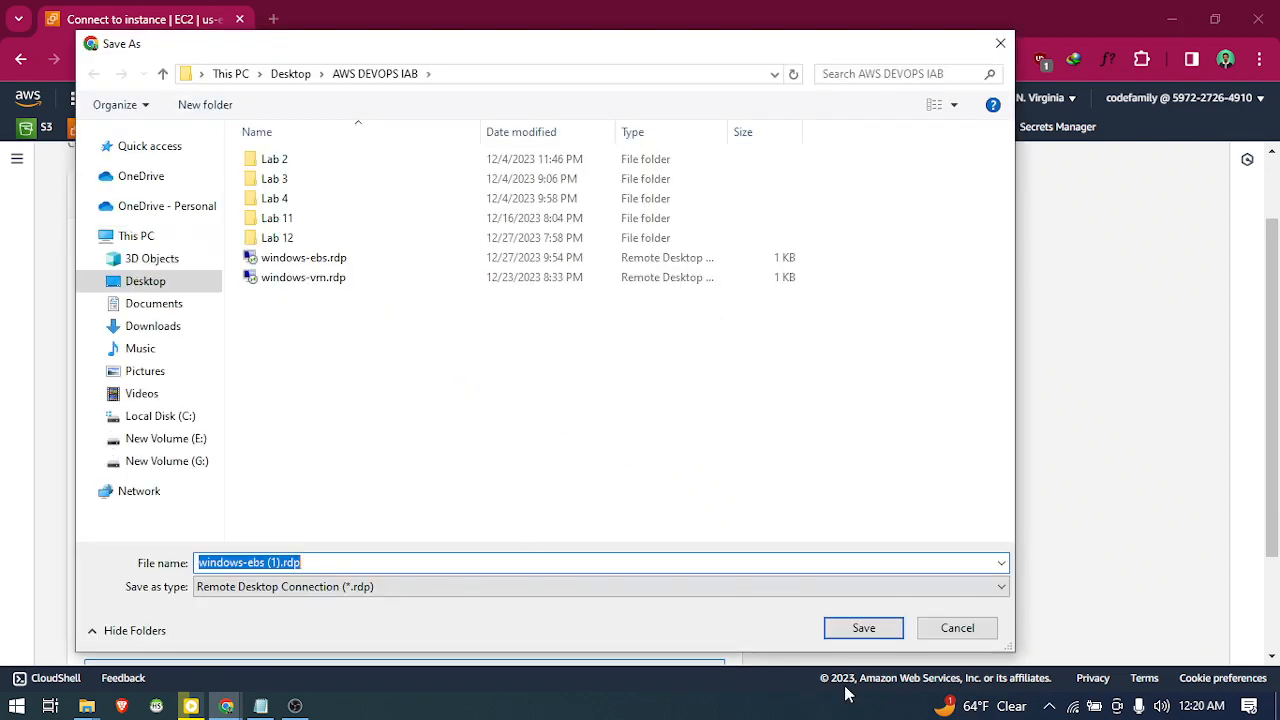
pyautogui.click(880, 630)
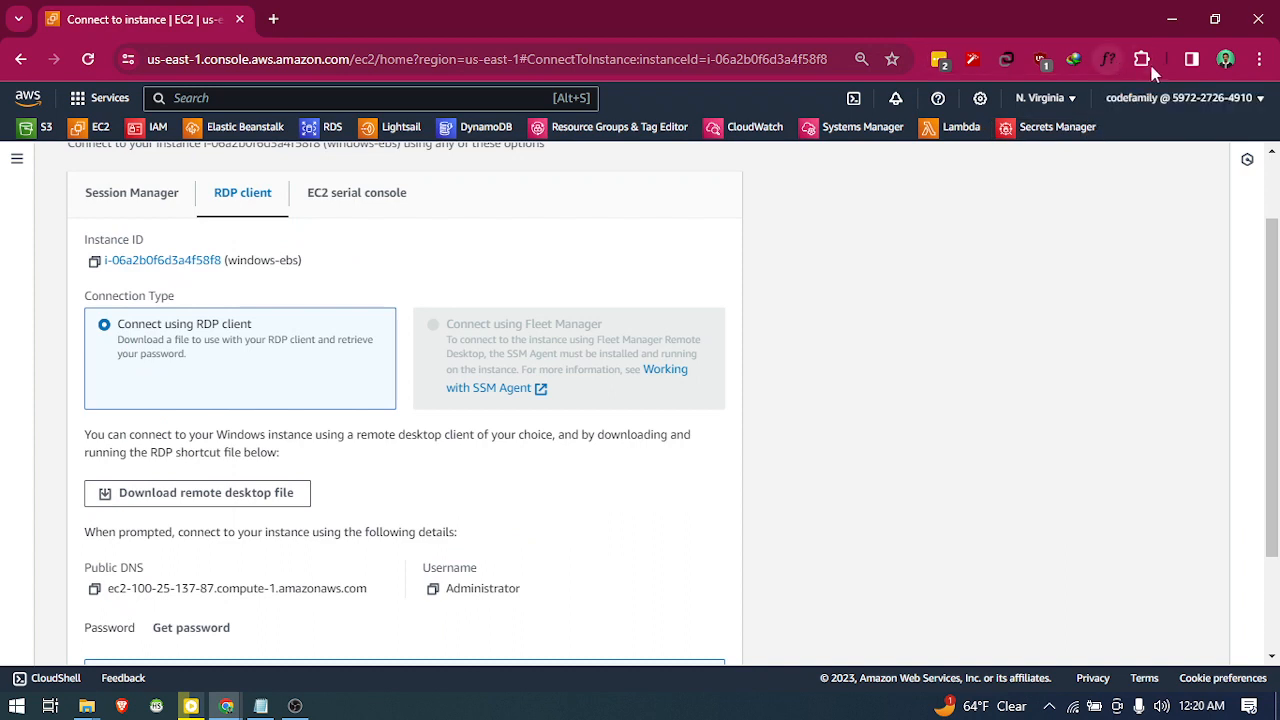
# Connect to the Windows instance with the downloaded windows-ebs (1).rdp file and refresh its desktop.
pyautogui.click(1156, 59)
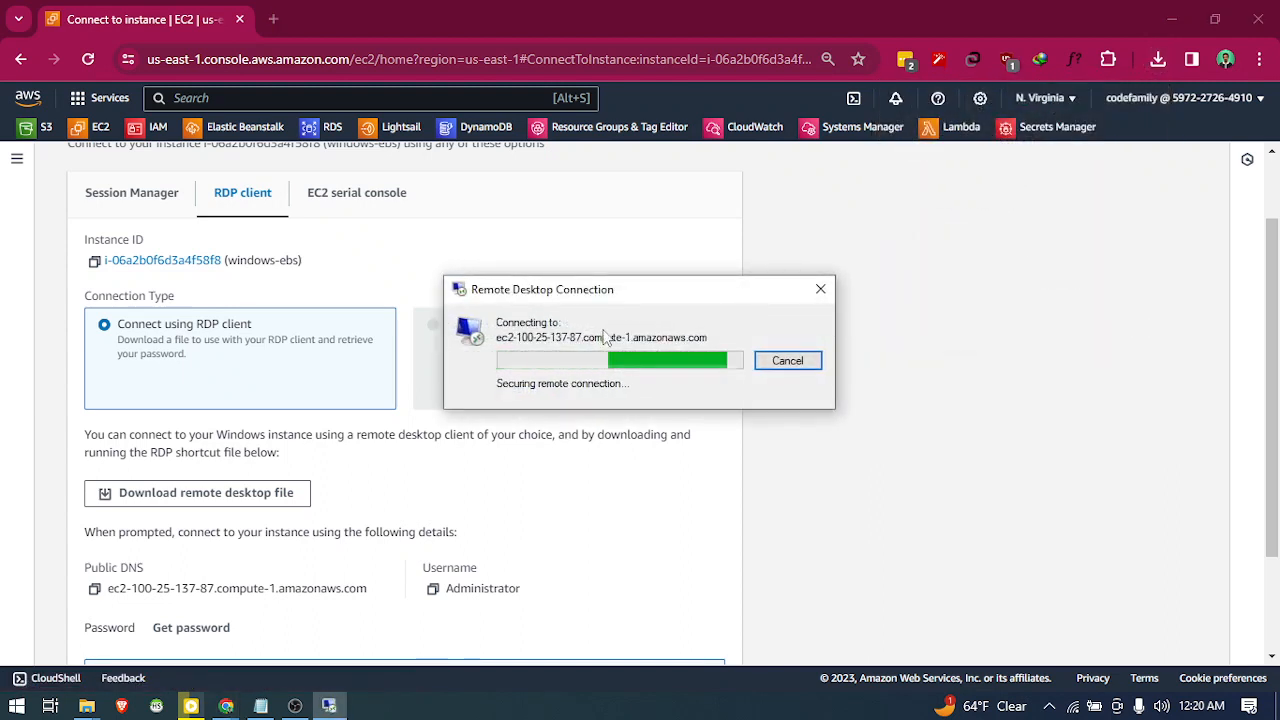
pyautogui.moveTo(632, 291); pyautogui.dragTo(912, 289)
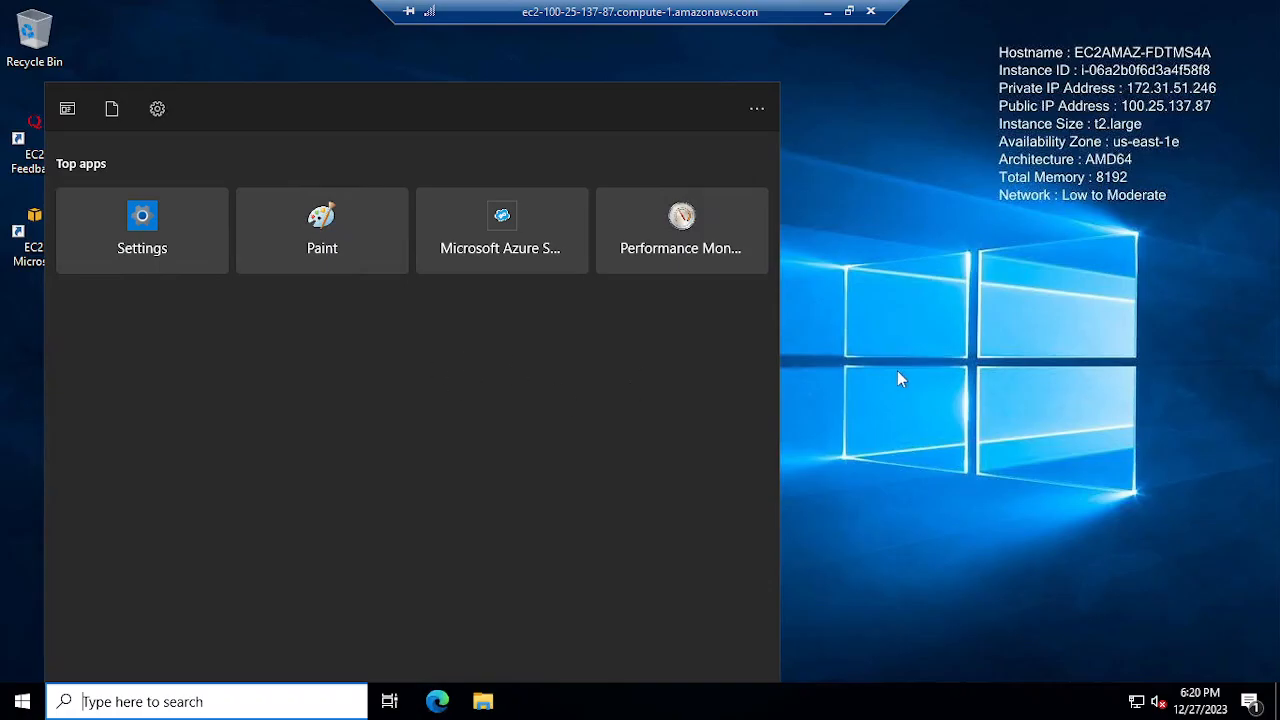
pyautogui.click(897, 377)
pyautogui.rightClick(640, 331)
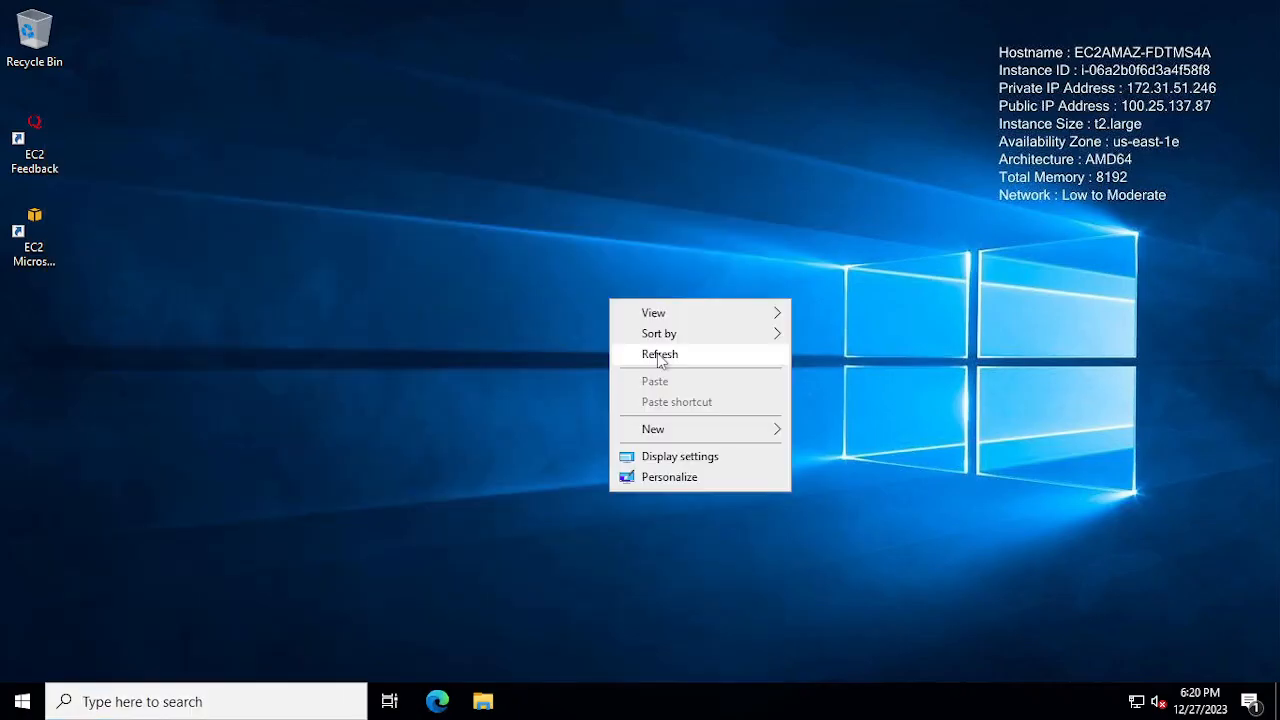
pyautogui.click(660, 362)
# Restore and maximize the remote desktop window, close the session and return to the instance's connection page.
pyautogui.moveTo(829, 9)
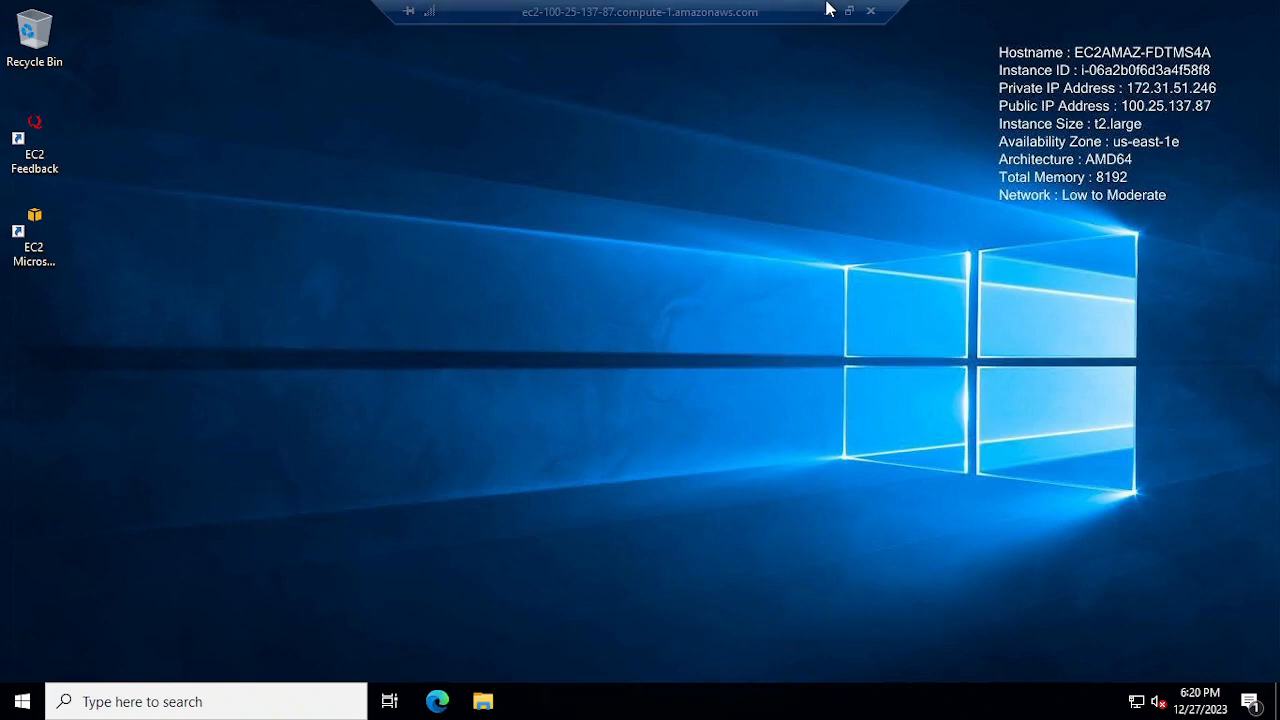
pyautogui.click(849, 11)
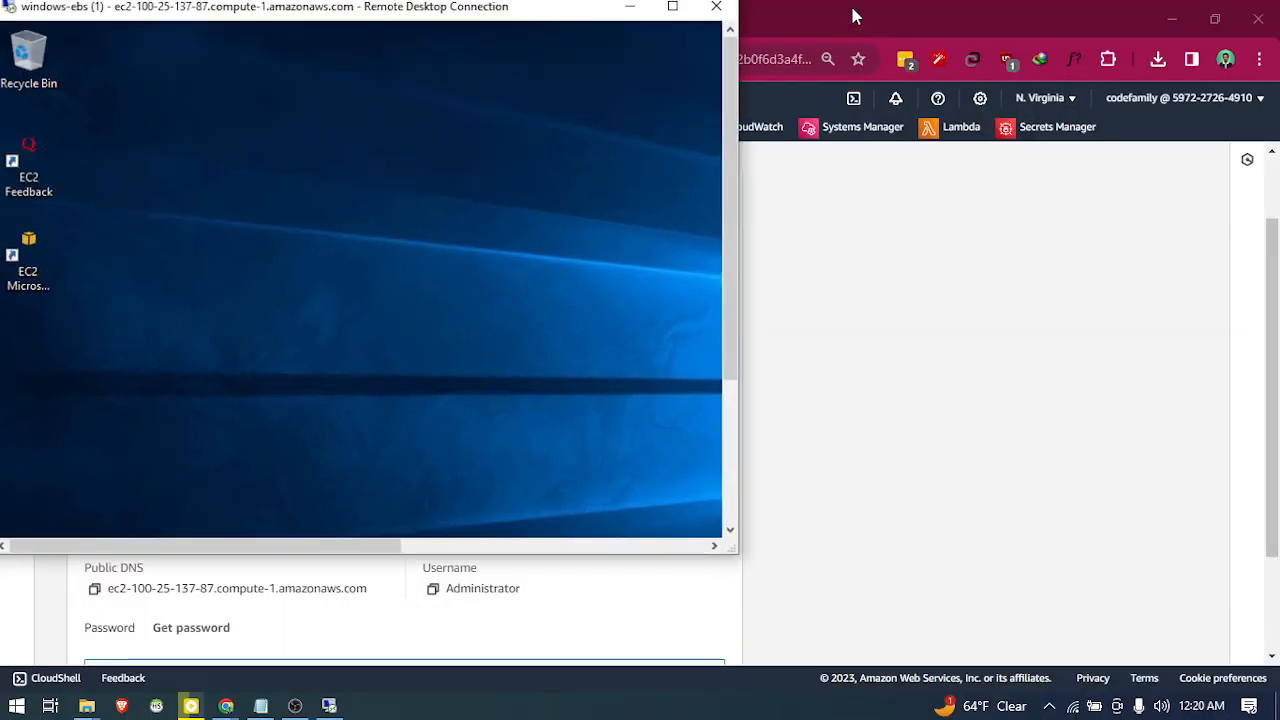
pyautogui.click(674, 6)
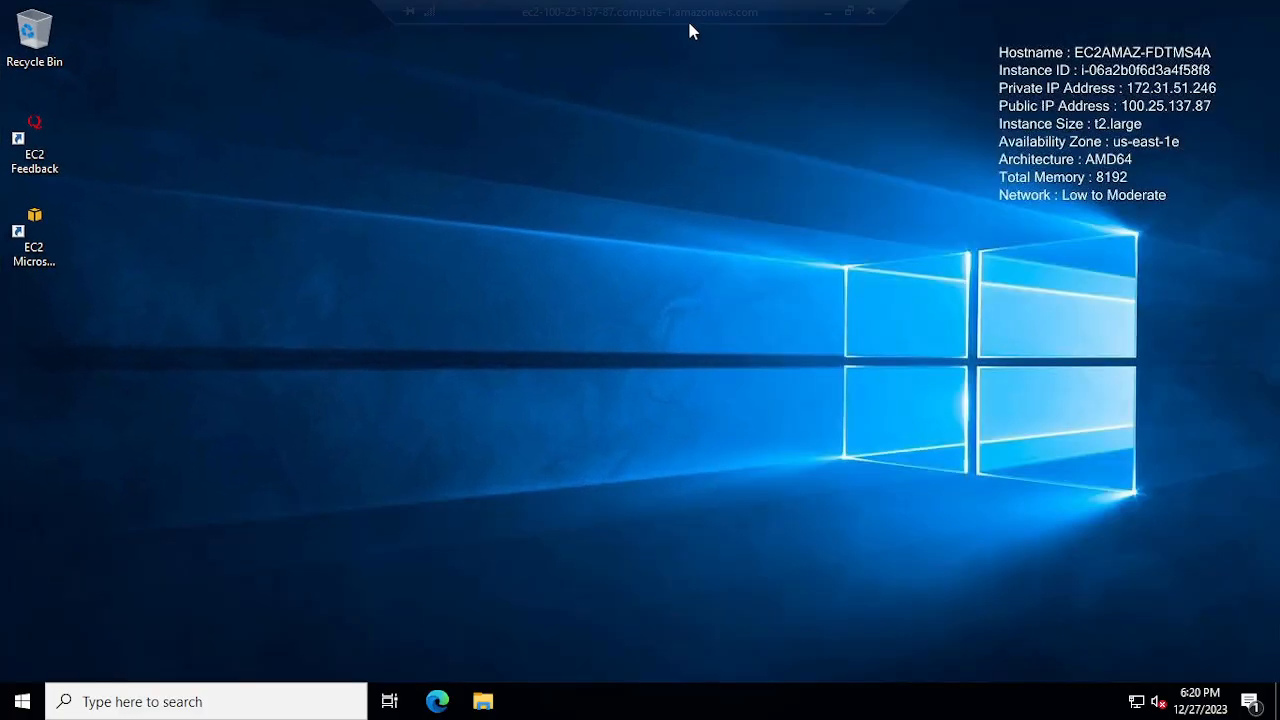
pyautogui.click(872, 11)
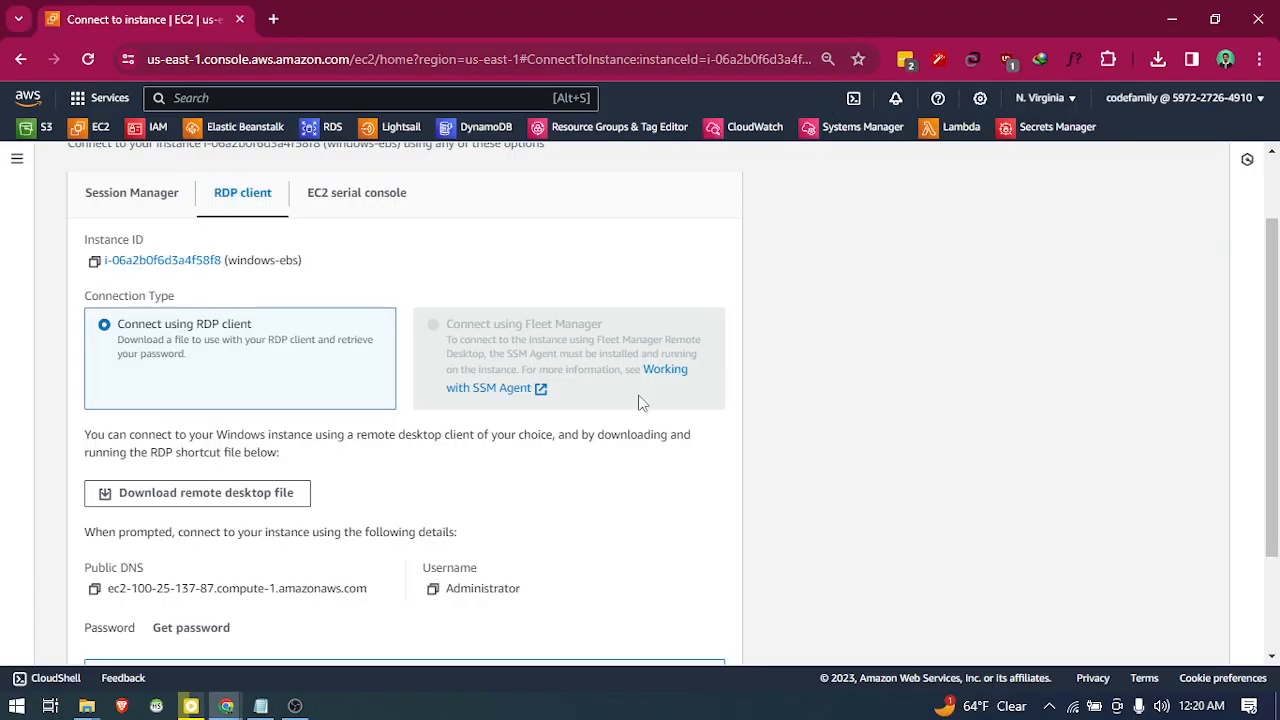
pyautogui.click(1158, 59)
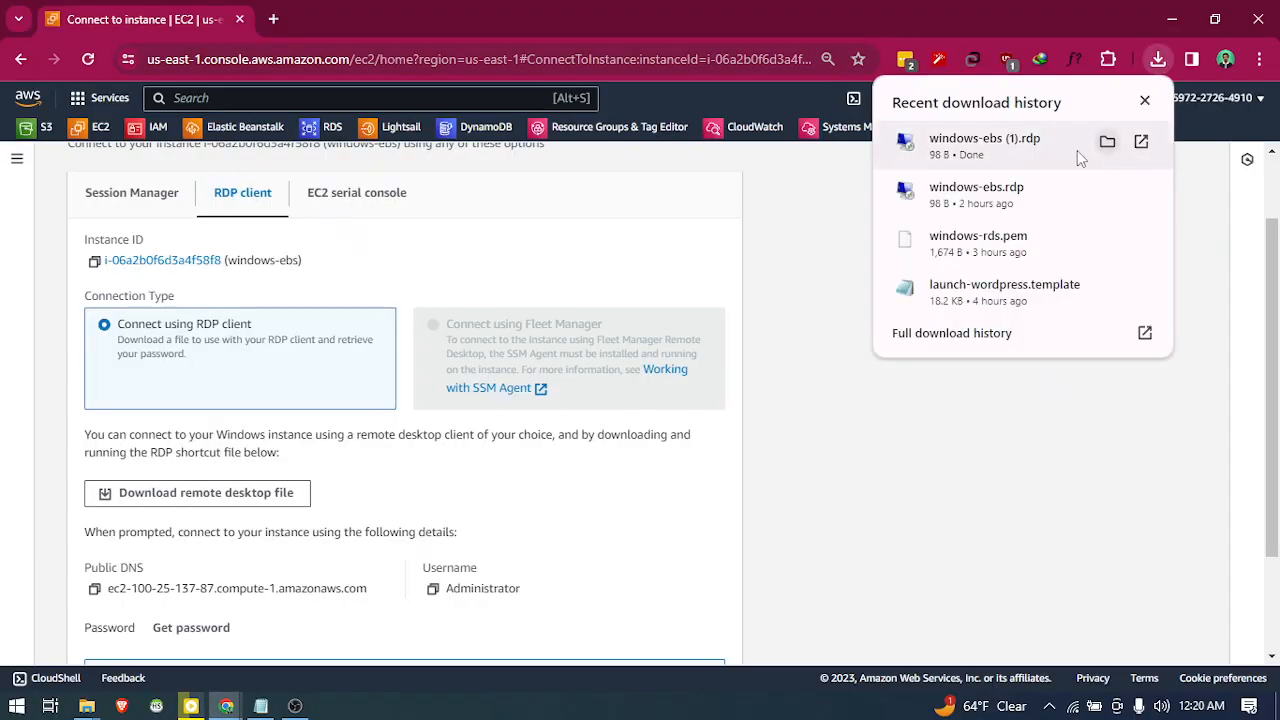
pyautogui.click(296, 706)
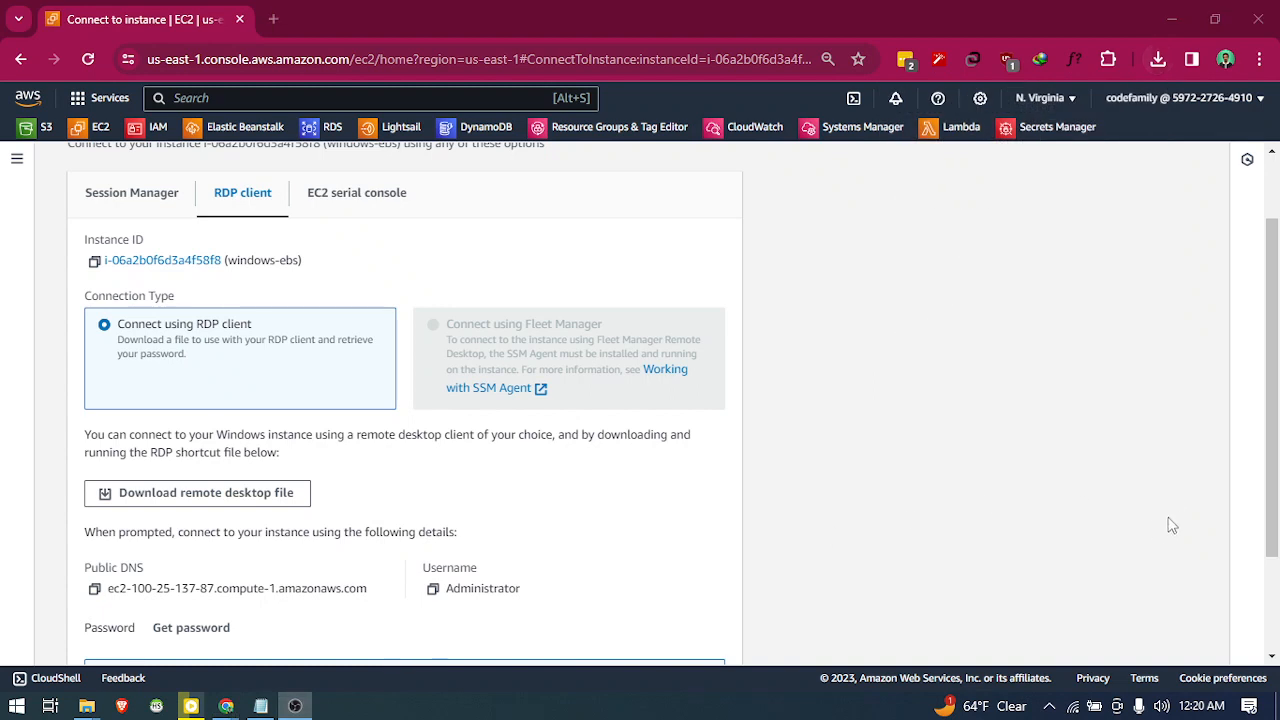
# Upload windows-rds.pem as the private key and decrypt the instance's Windows administrator password.
pyautogui.scroll(-2, 1214, 520)
pyautogui.click(1214, 520)
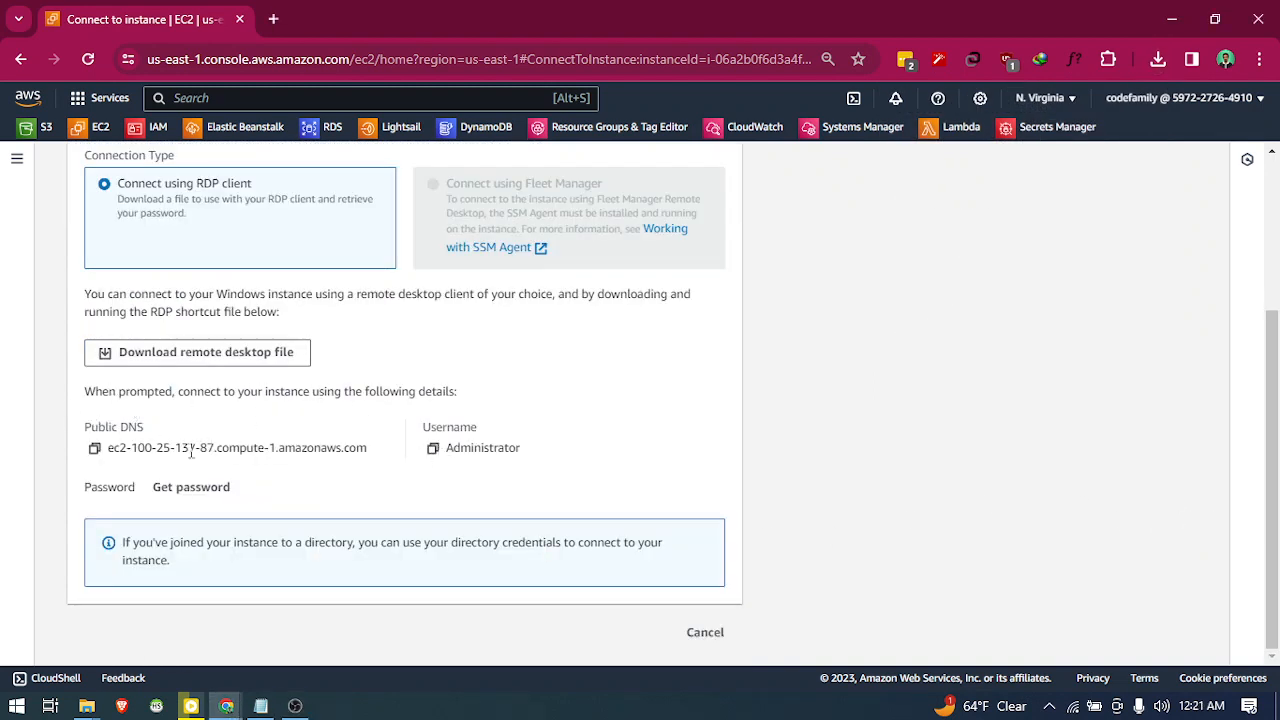
pyautogui.click(166, 497)
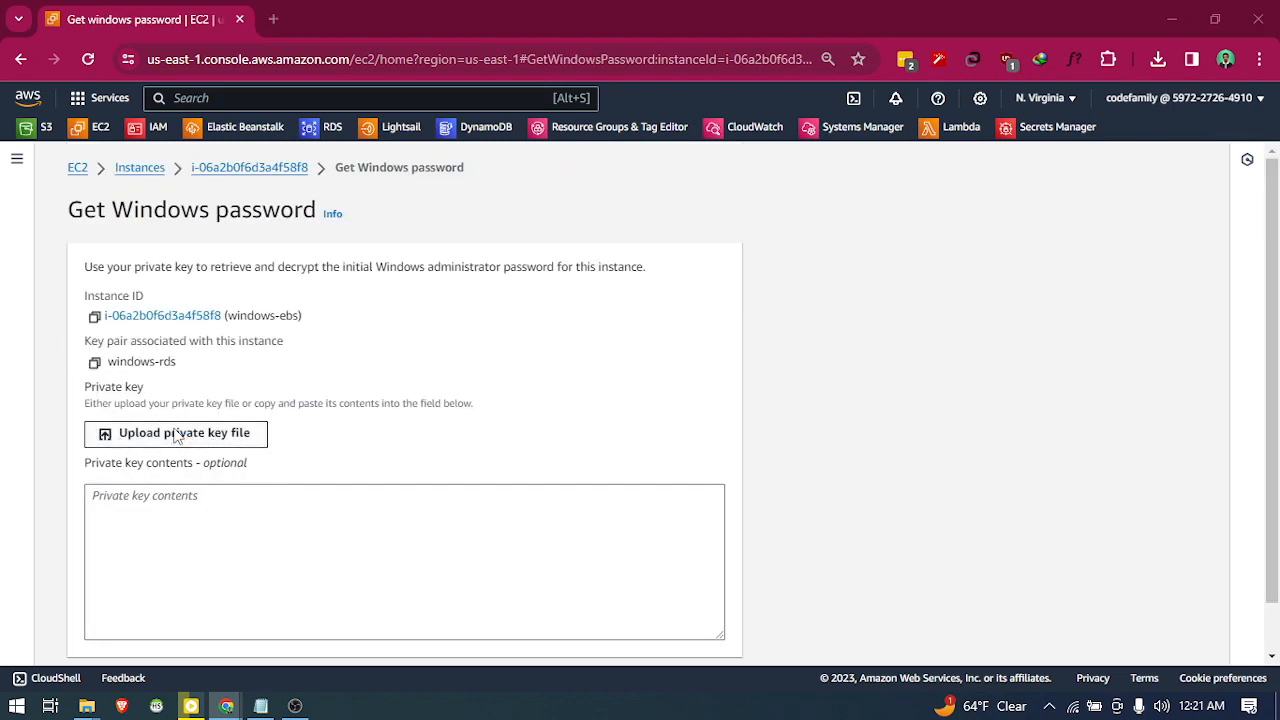
pyautogui.click(175, 431)
pyautogui.moveTo(648, 52); pyautogui.dragTo(919, 82)
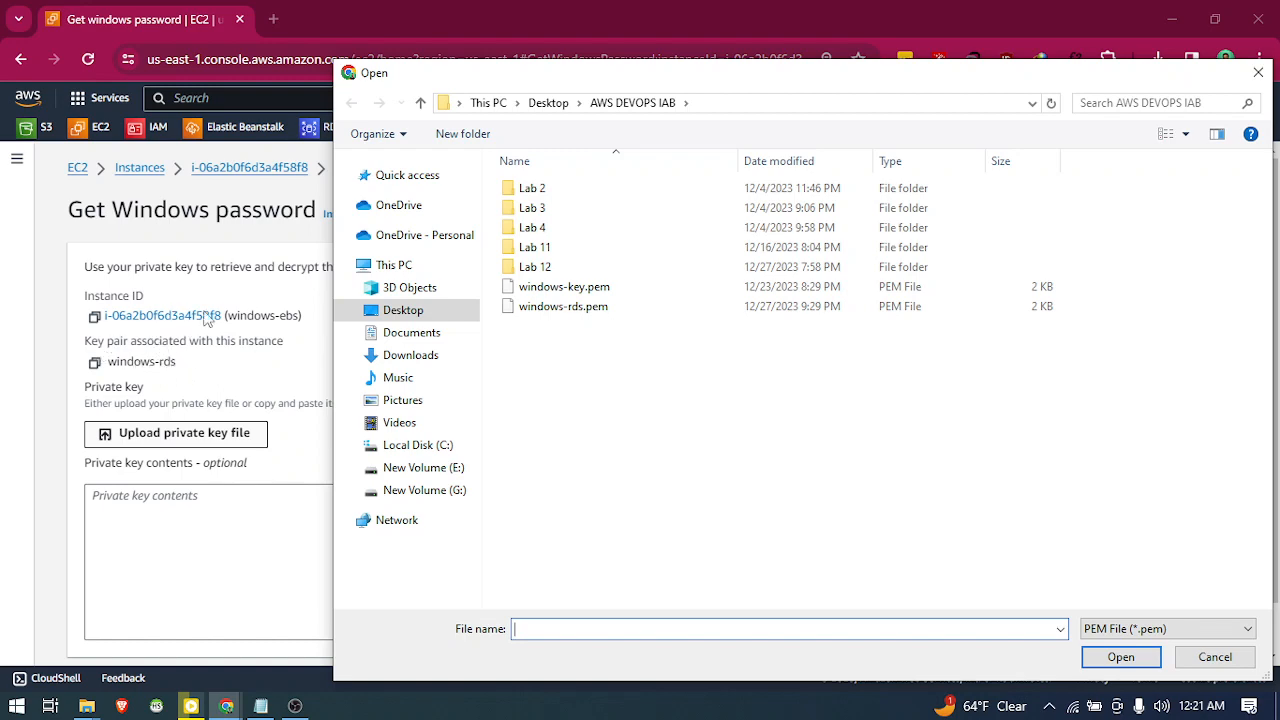
pyautogui.doubleClick(530, 307)
pyautogui.scroll(-1, 201, 440)
pyautogui.scroll(-5, 574, 583)
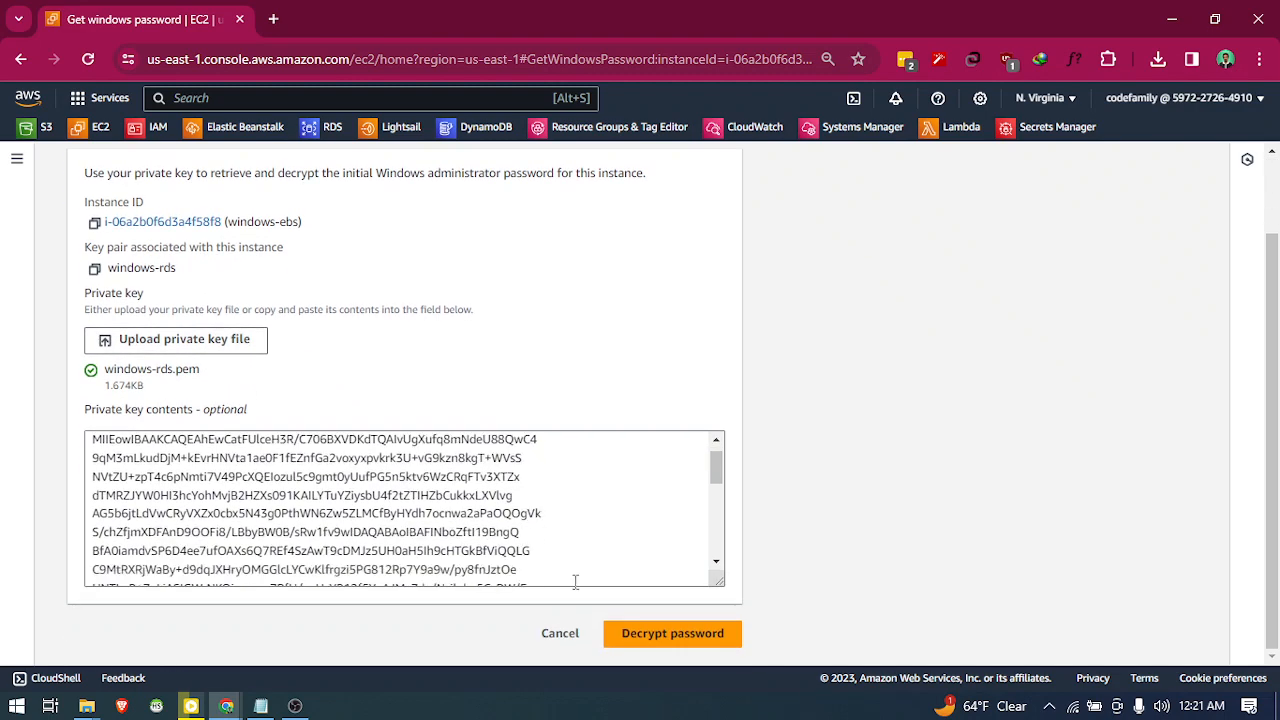
pyautogui.click(645, 644)
# Copy the decrypted administrator password from the RDP client connection details.
pyautogui.scroll(-3, 238, 567)
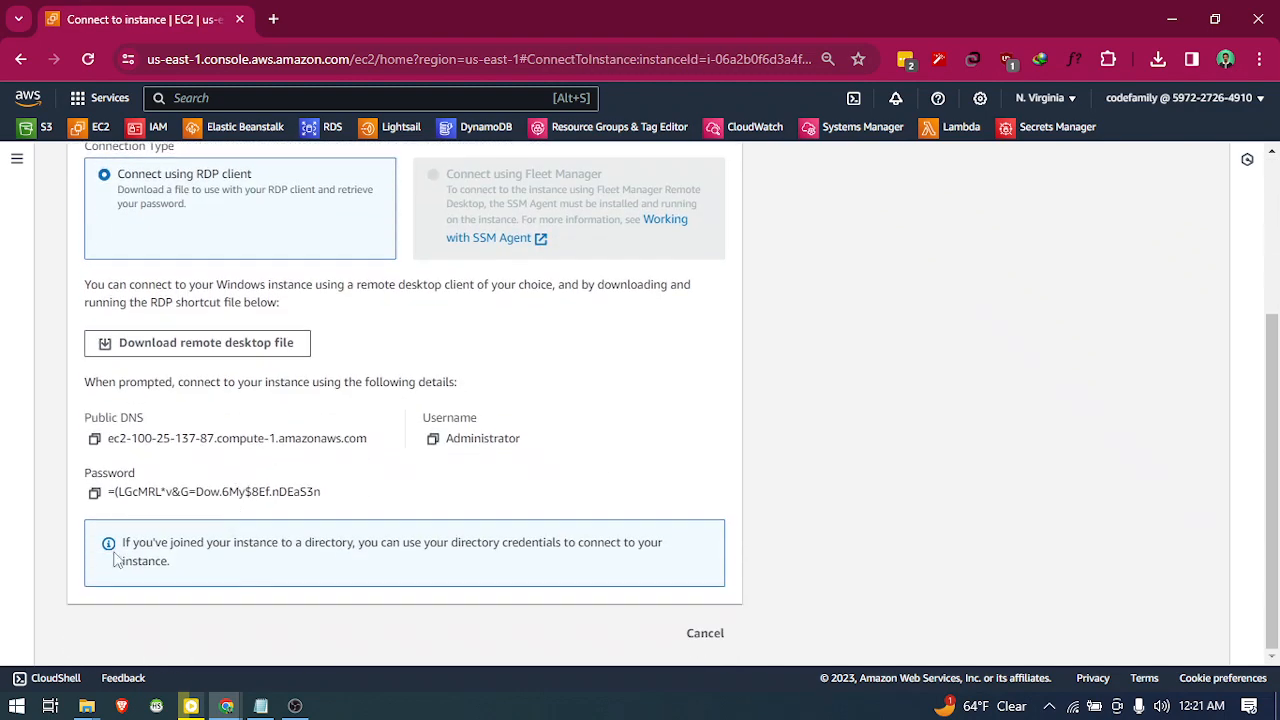
pyautogui.moveTo(106, 492); pyautogui.dragTo(351, 500)
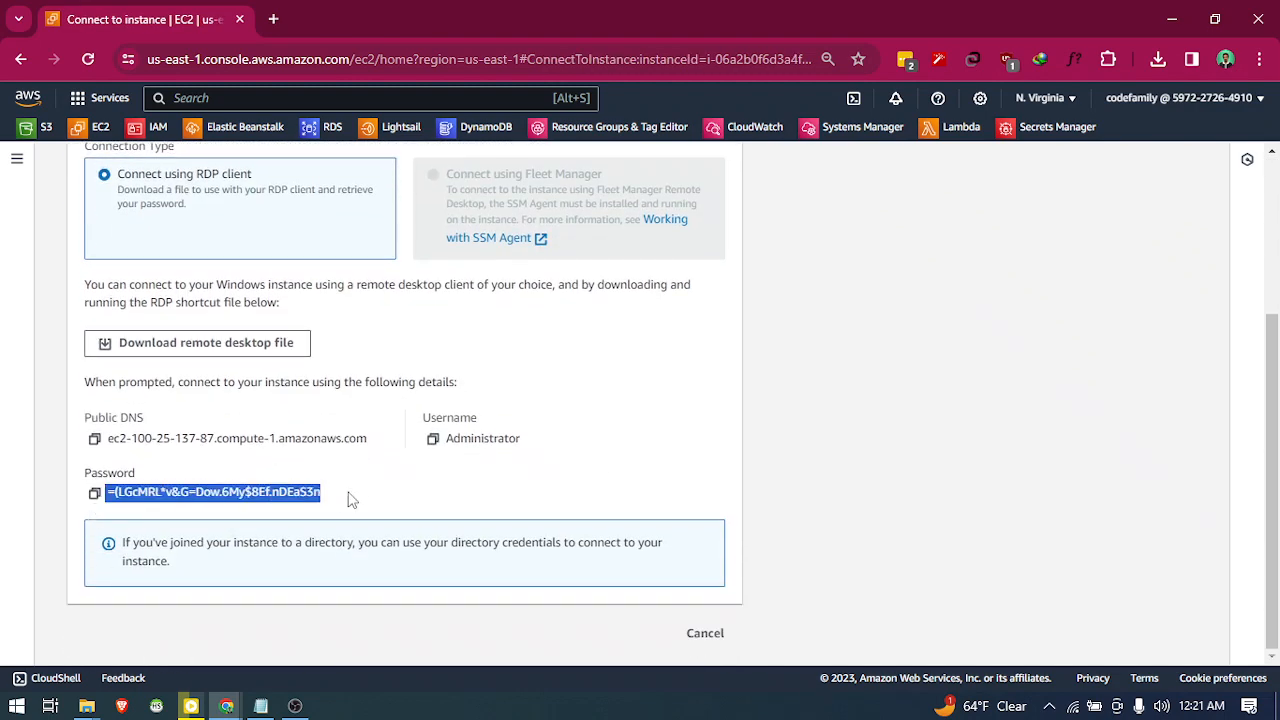
pyautogui.click(95, 493)
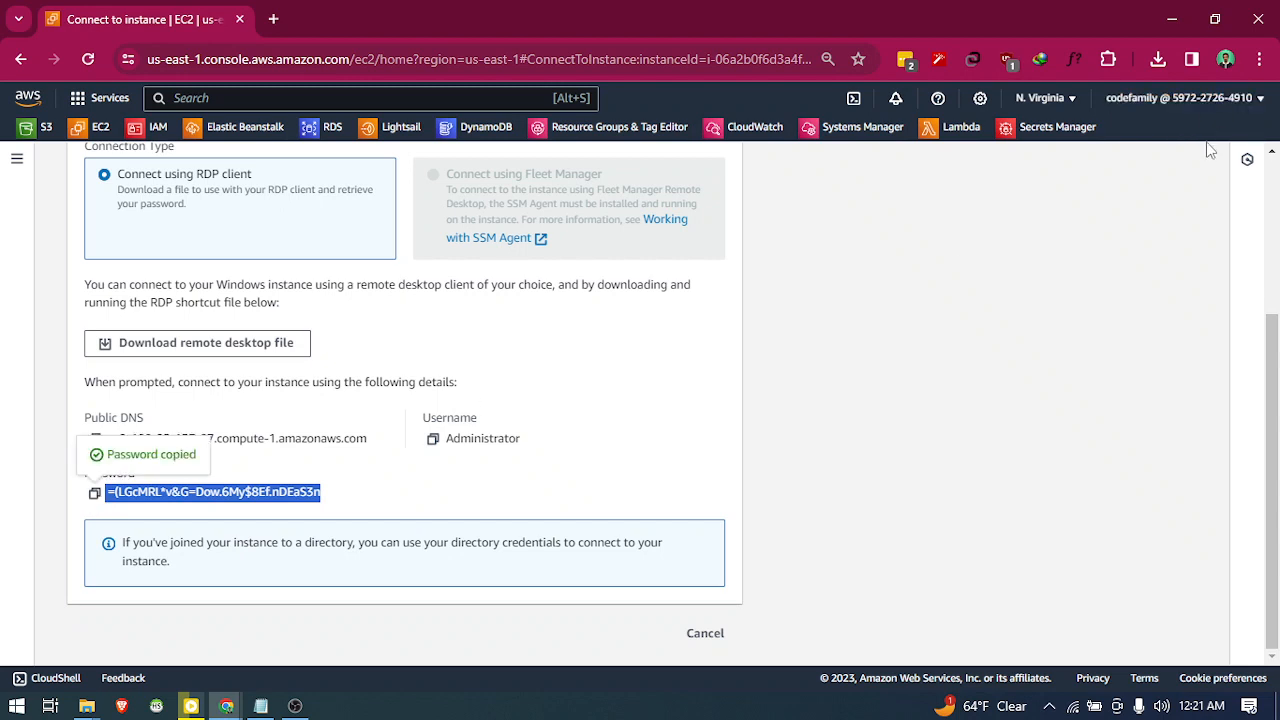
# Reconnect to the instance with the downloaded windows-ebs (1).rdp file and sign out of the remote Windows session.
pyautogui.click(1160, 62)
pyautogui.click(1016, 153)
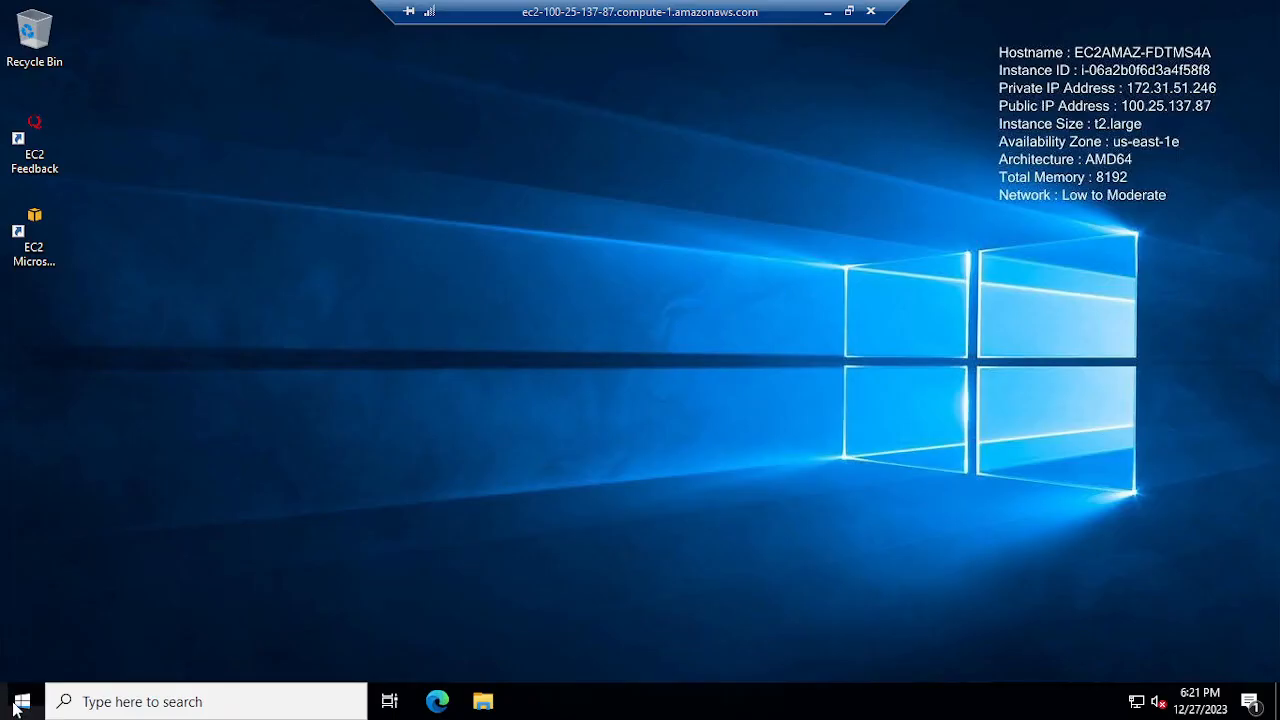
pyautogui.rightClick(12, 706)
pyautogui.moveTo(78, 659)
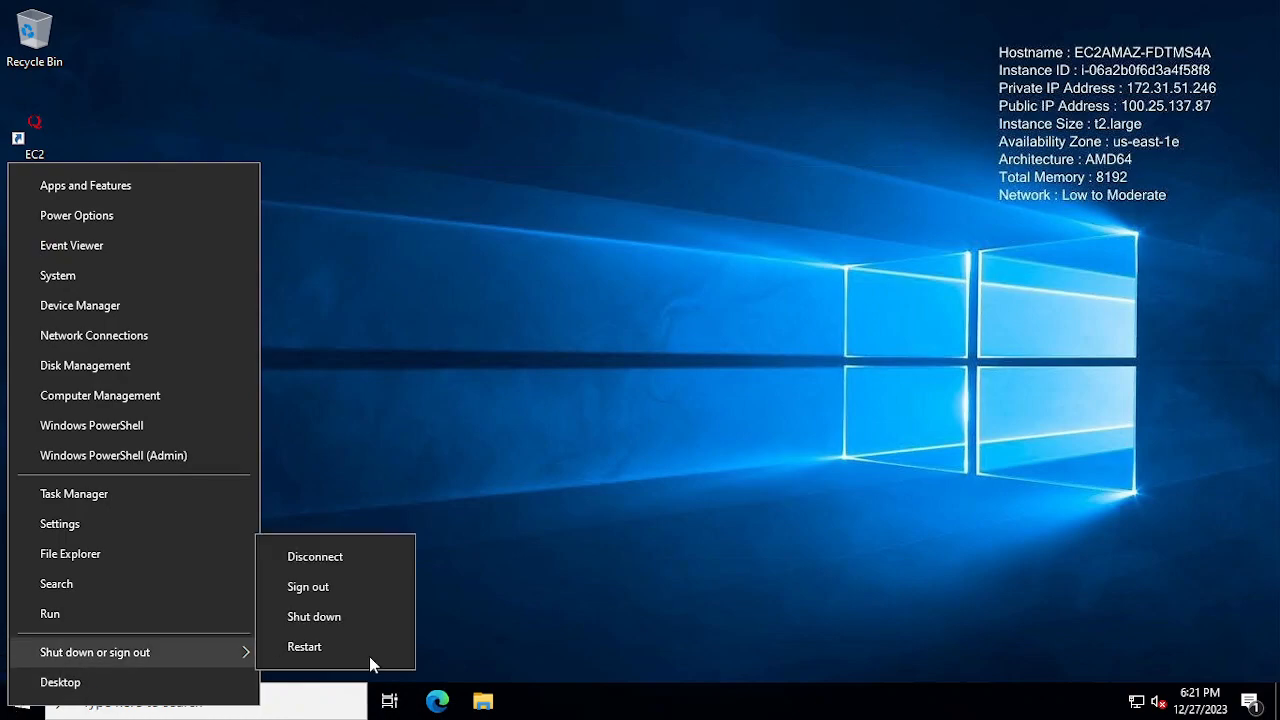
pyautogui.click(352, 587)
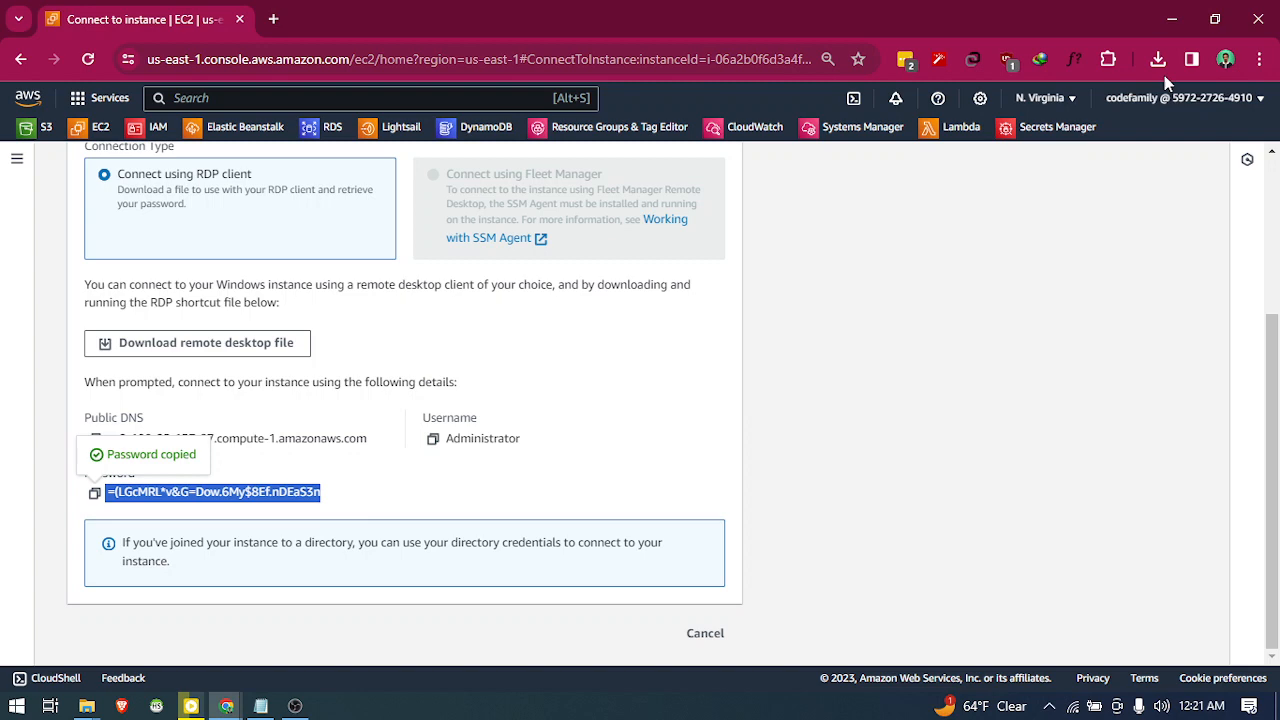
# Launch the remote desktop connection to the windows-ebs instance again from the most recently downloaded RDP file.
pyautogui.click(1158, 60)
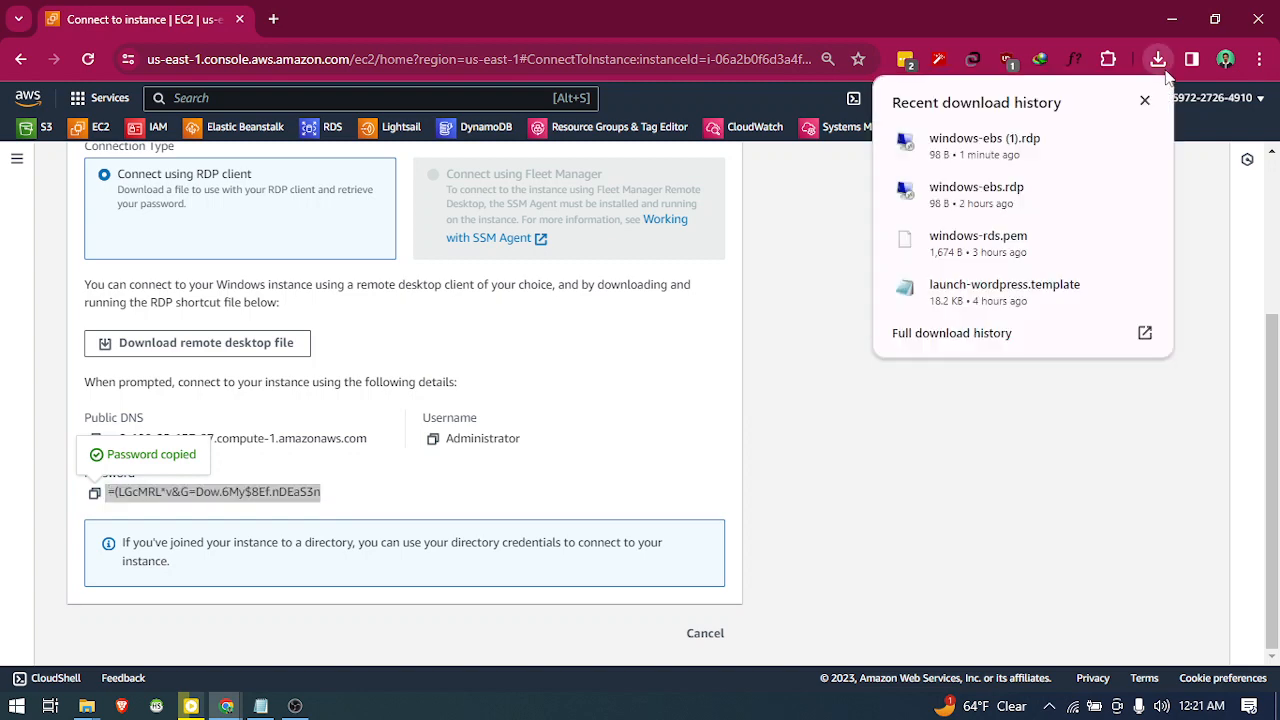
pyautogui.click(958, 137)
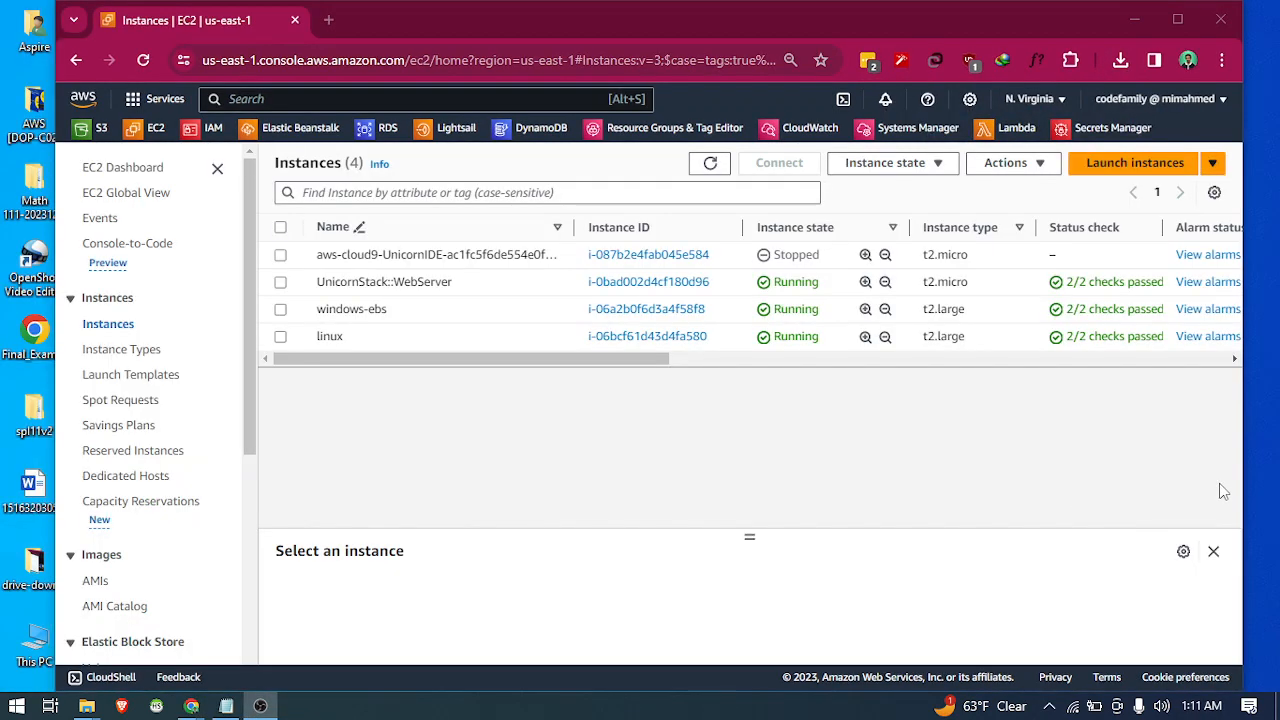
pyautogui.click(1222, 490)
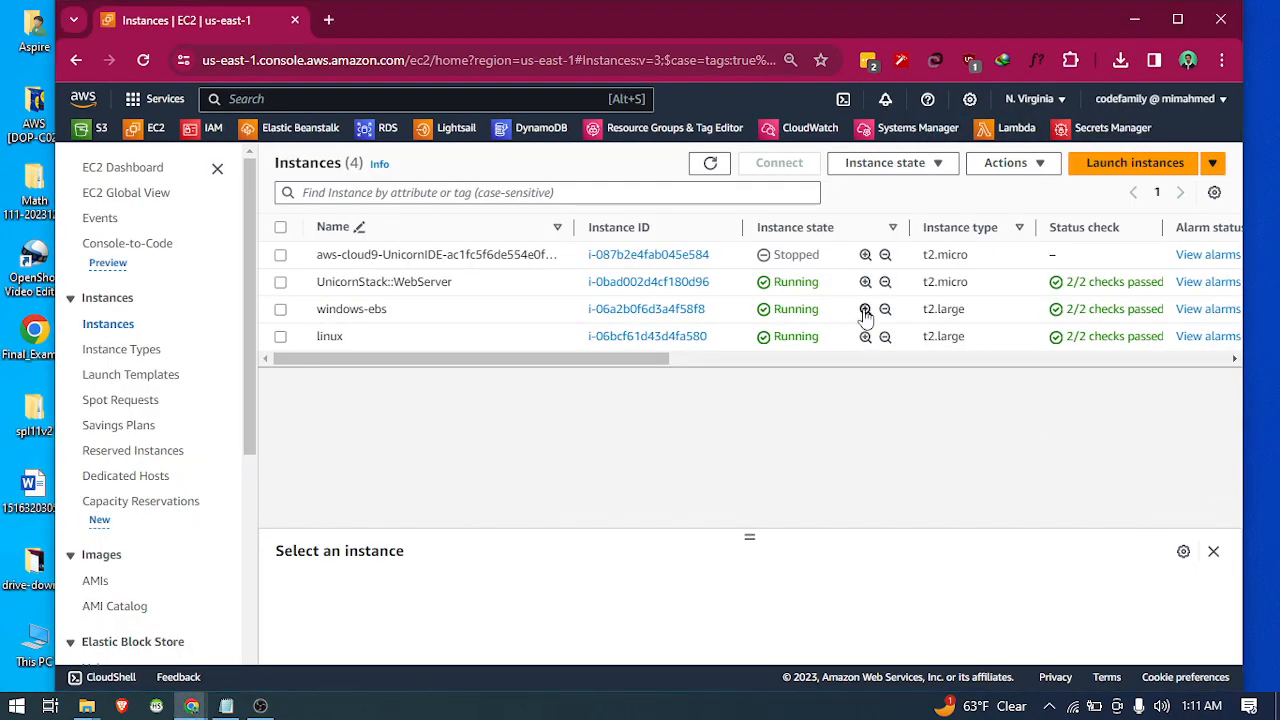
pyautogui.click(1120, 60)
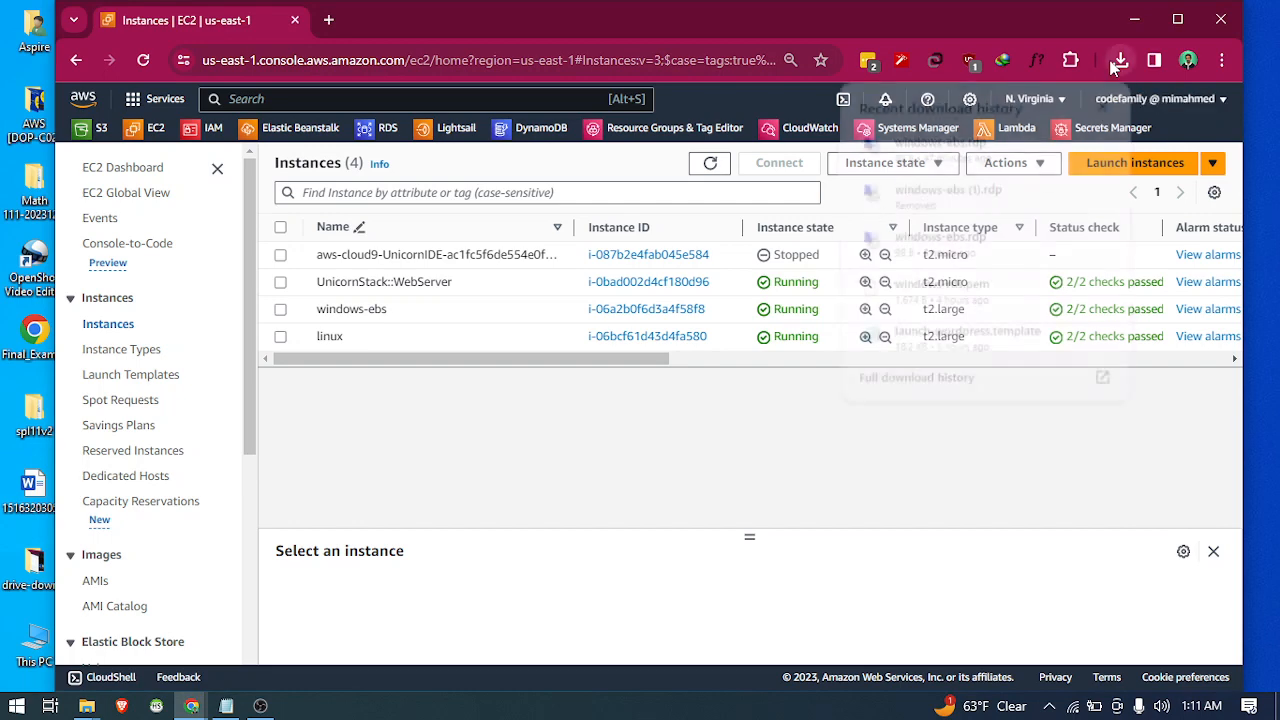
pyautogui.click(950, 145)
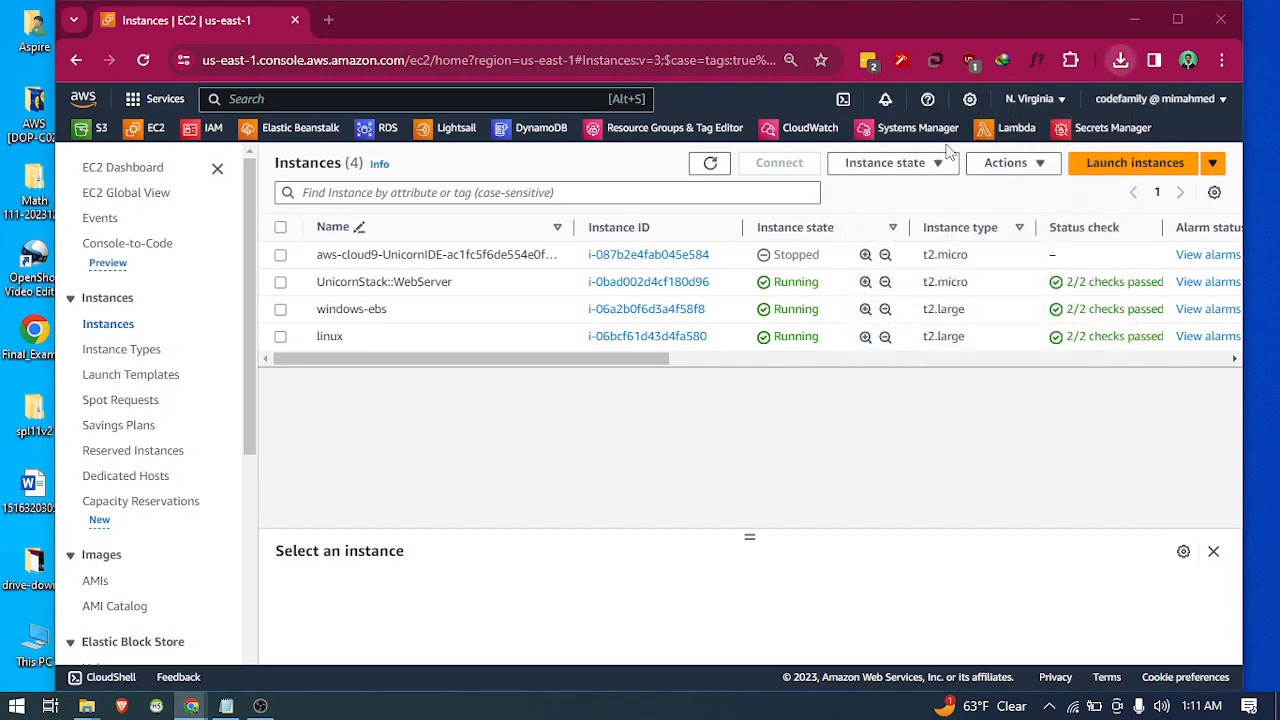
# Accept the unknown-publisher warning to start the remote desktop connection and move the dialogs aside.
pyautogui.moveTo(669, 223); pyautogui.dragTo(790, 290)
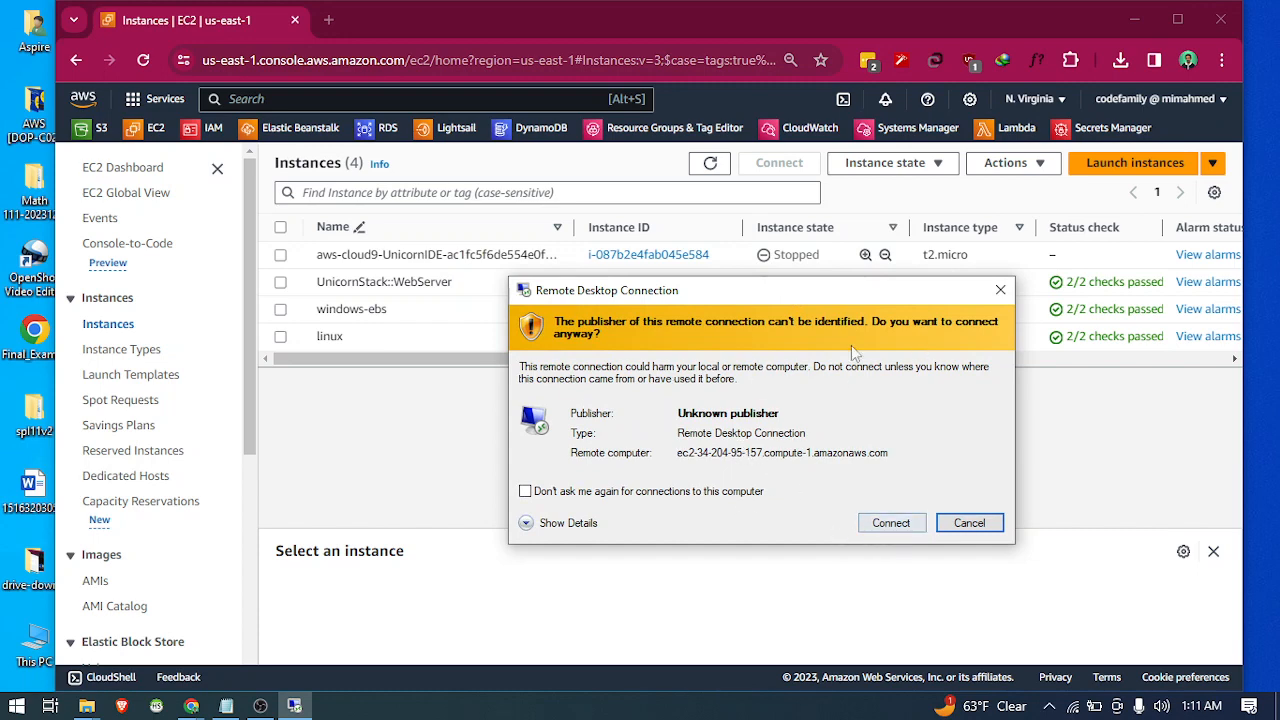
pyautogui.moveTo(812, 306); pyautogui.dragTo(733, 303)
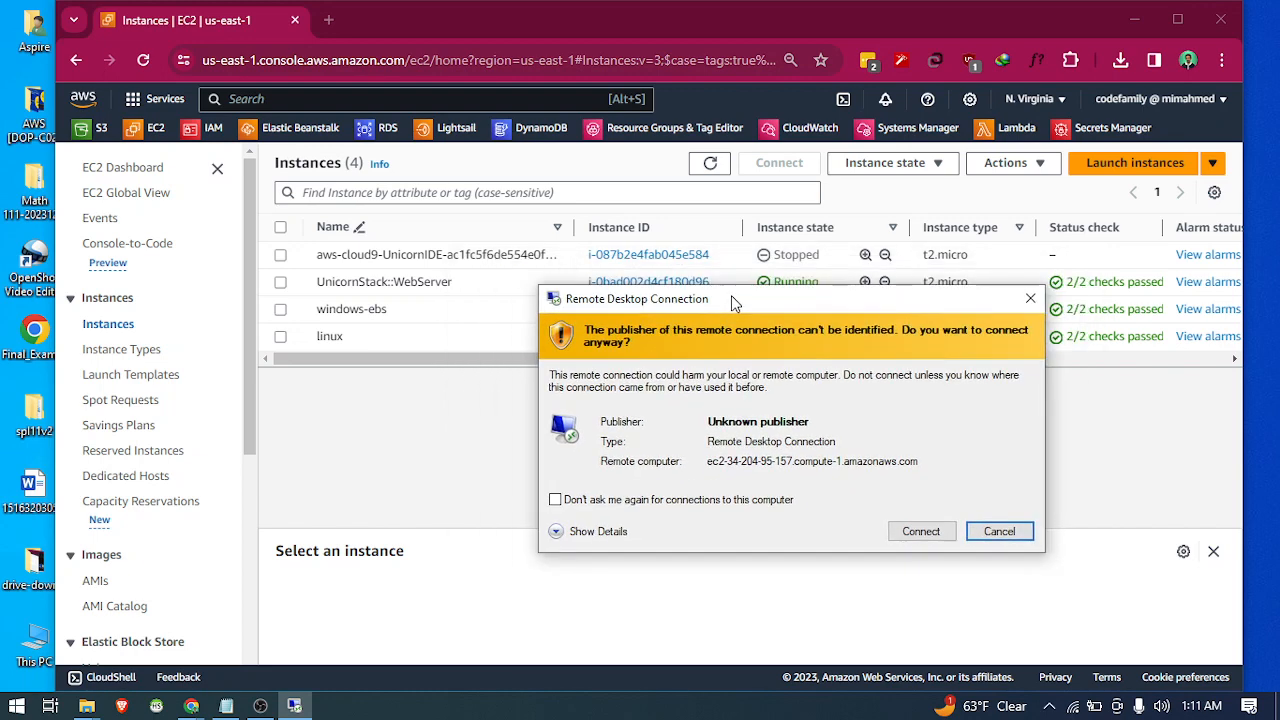
pyautogui.click(930, 531)
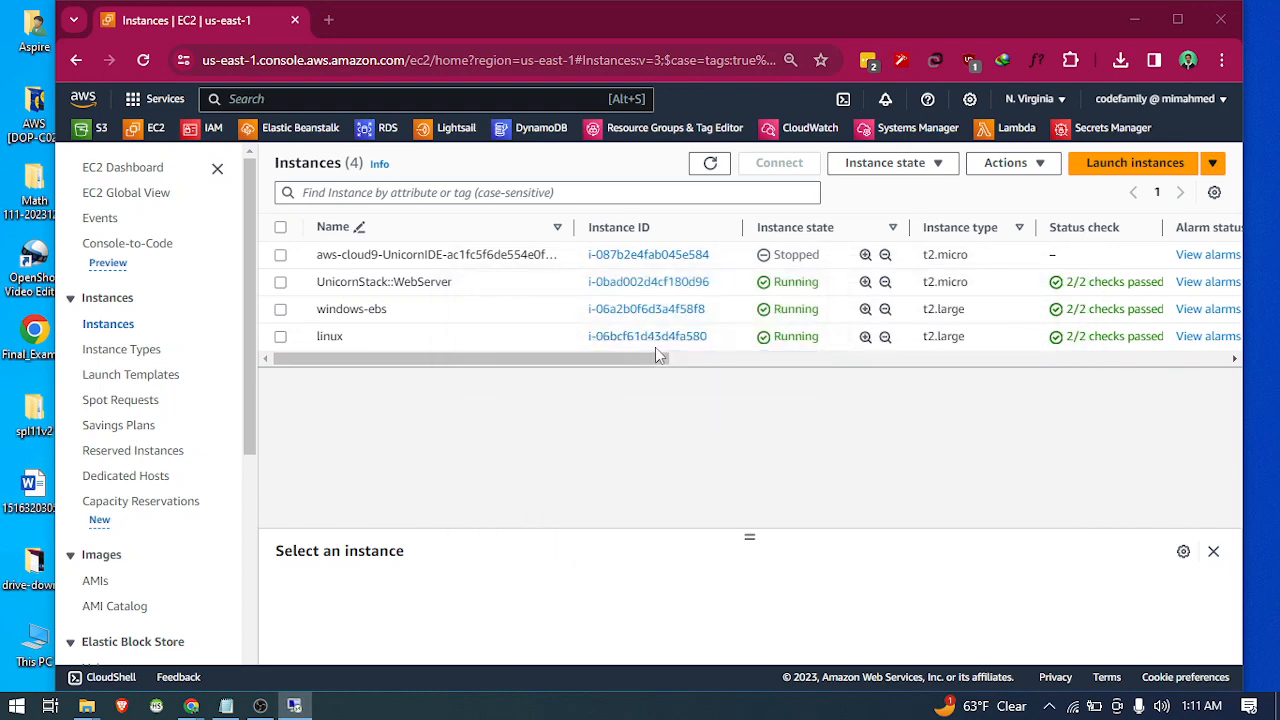
pyautogui.moveTo(673, 174); pyautogui.dragTo(846, 258)
# Open the windows-ebs instance's RDP client connection details and request its Windows password.
pyautogui.click(362, 317)
pyautogui.click(362, 315)
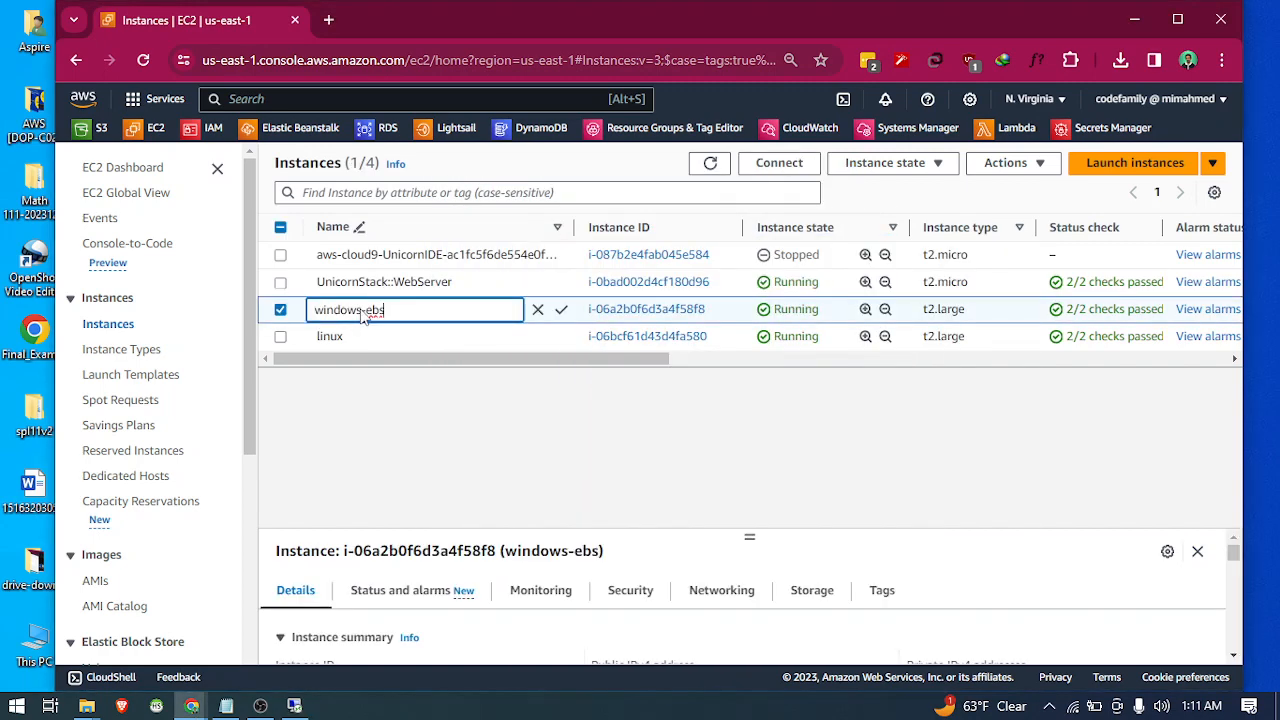
pyautogui.click(623, 318)
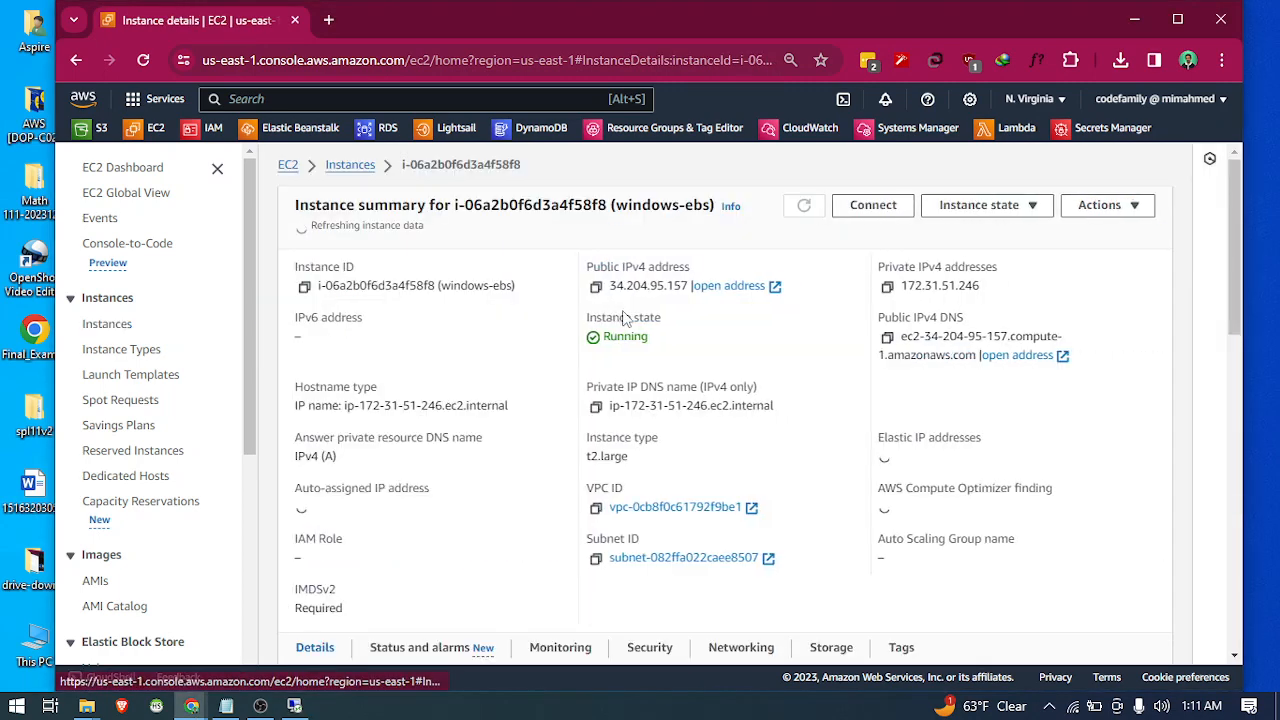
pyautogui.click(873, 205)
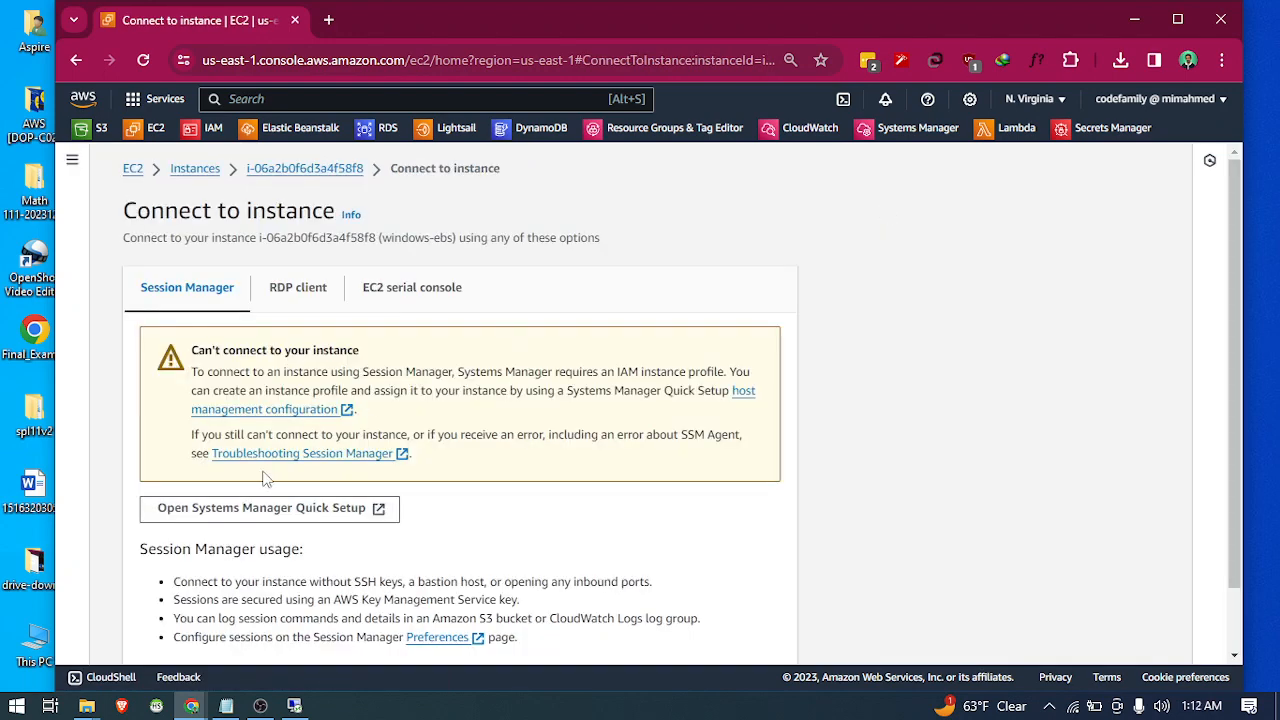
pyautogui.click(309, 300)
pyautogui.scroll(-1, 297, 308)
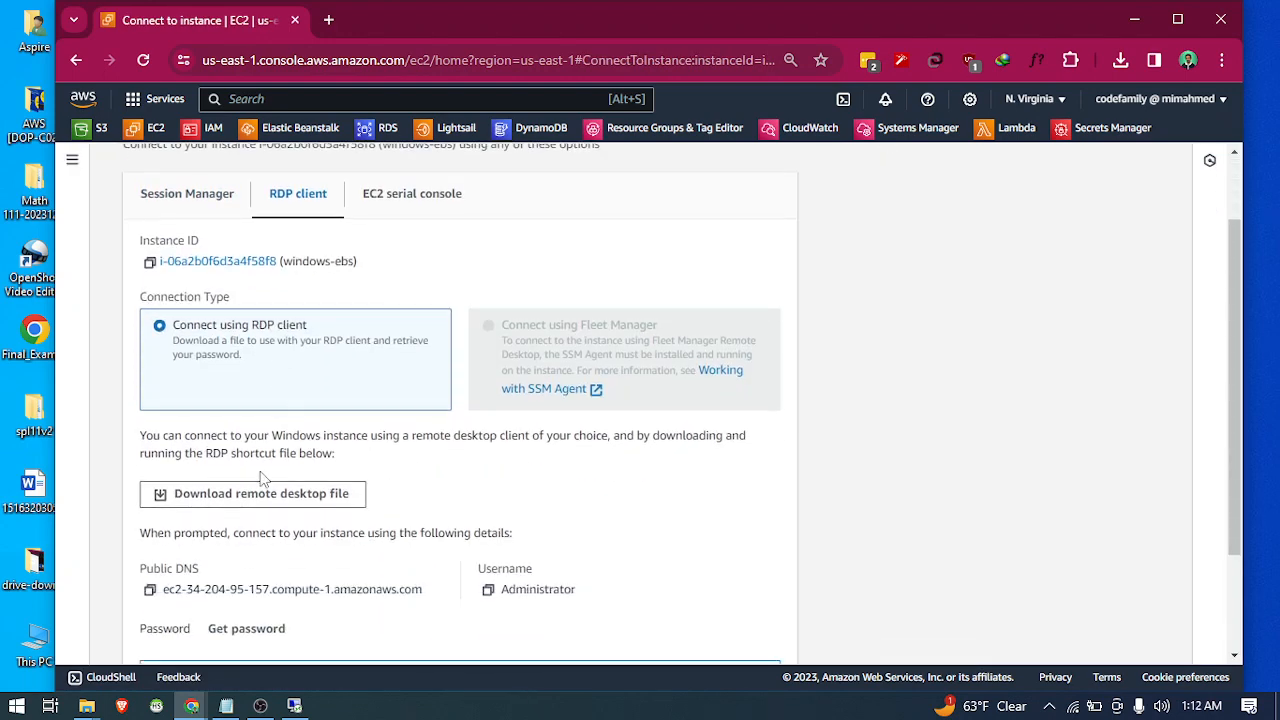
pyautogui.scroll(-1, 220, 549)
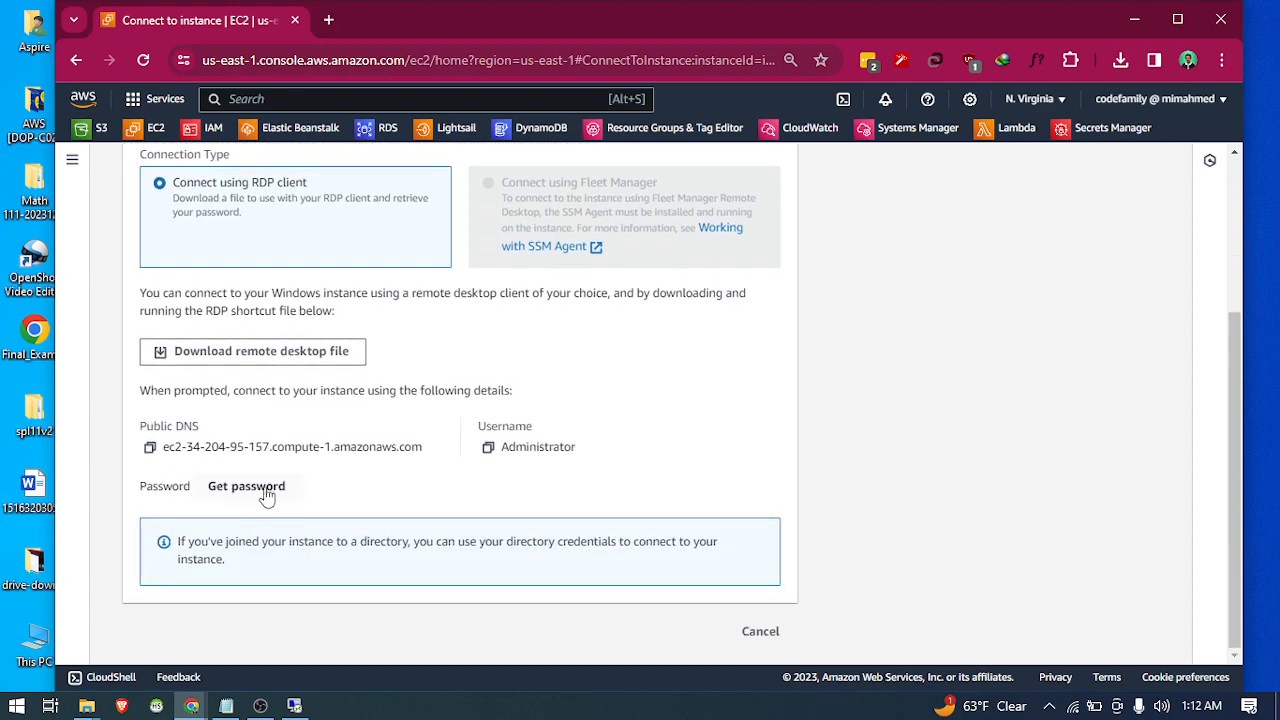
pyautogui.click(266, 488)
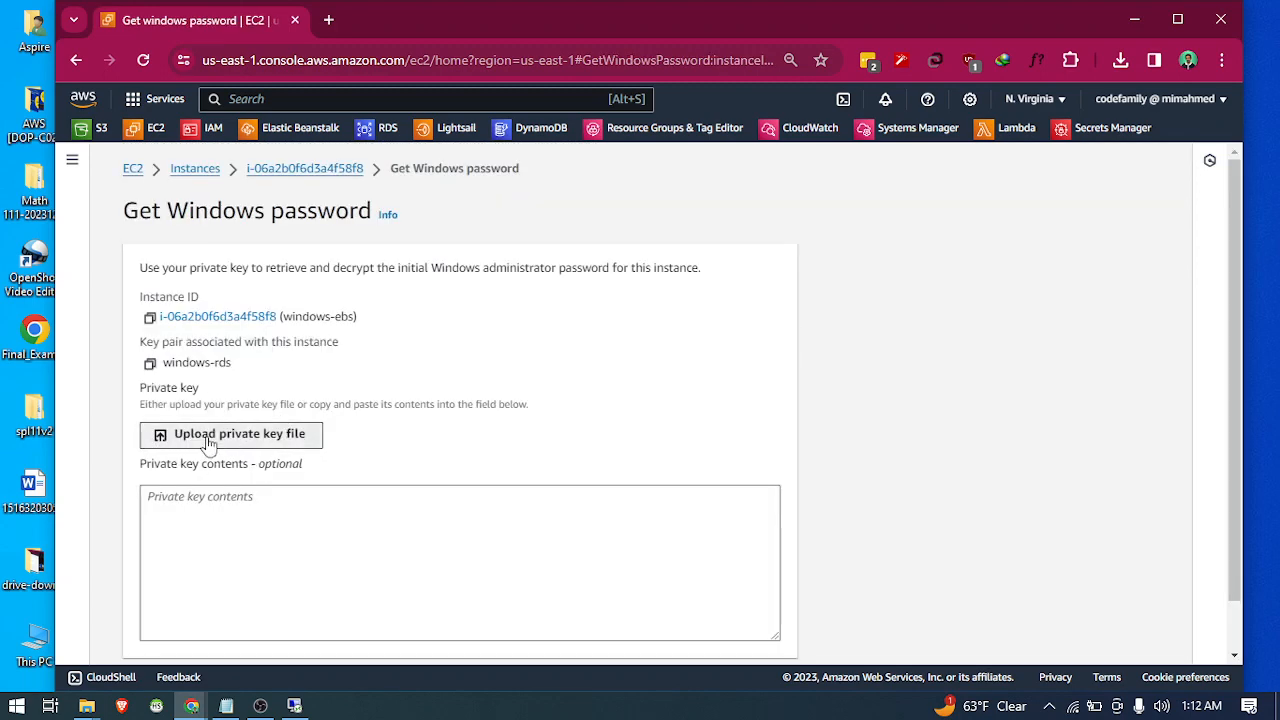
# Upload the windows-rds.pem private key file and decrypt the Windows administrator password.
pyautogui.click(266, 433)
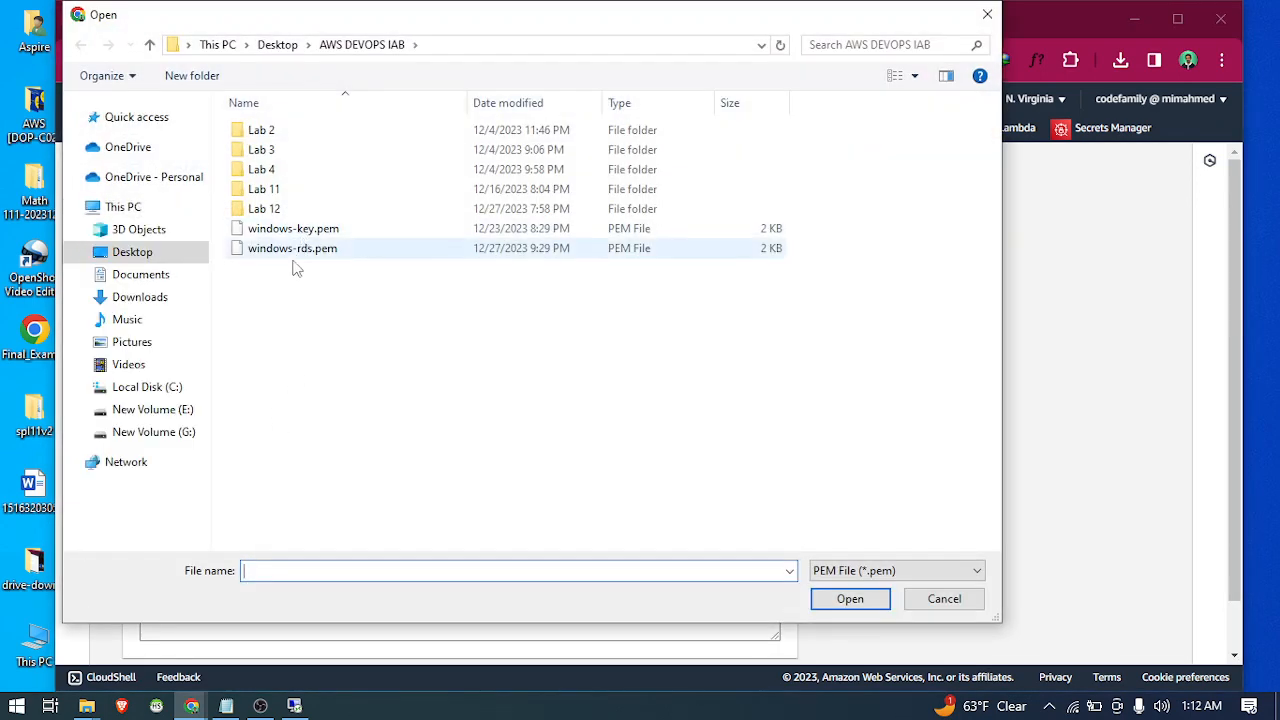
pyautogui.doubleClick(296, 254)
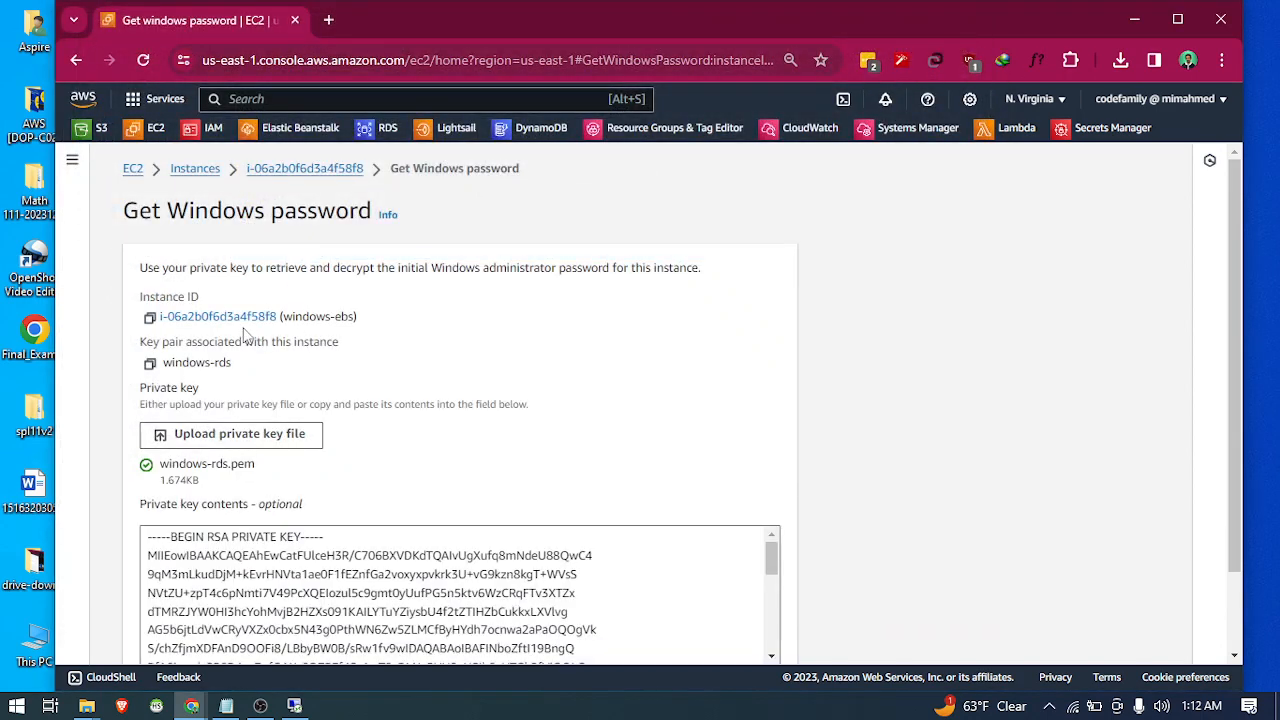
pyautogui.scroll(-2, 240, 371)
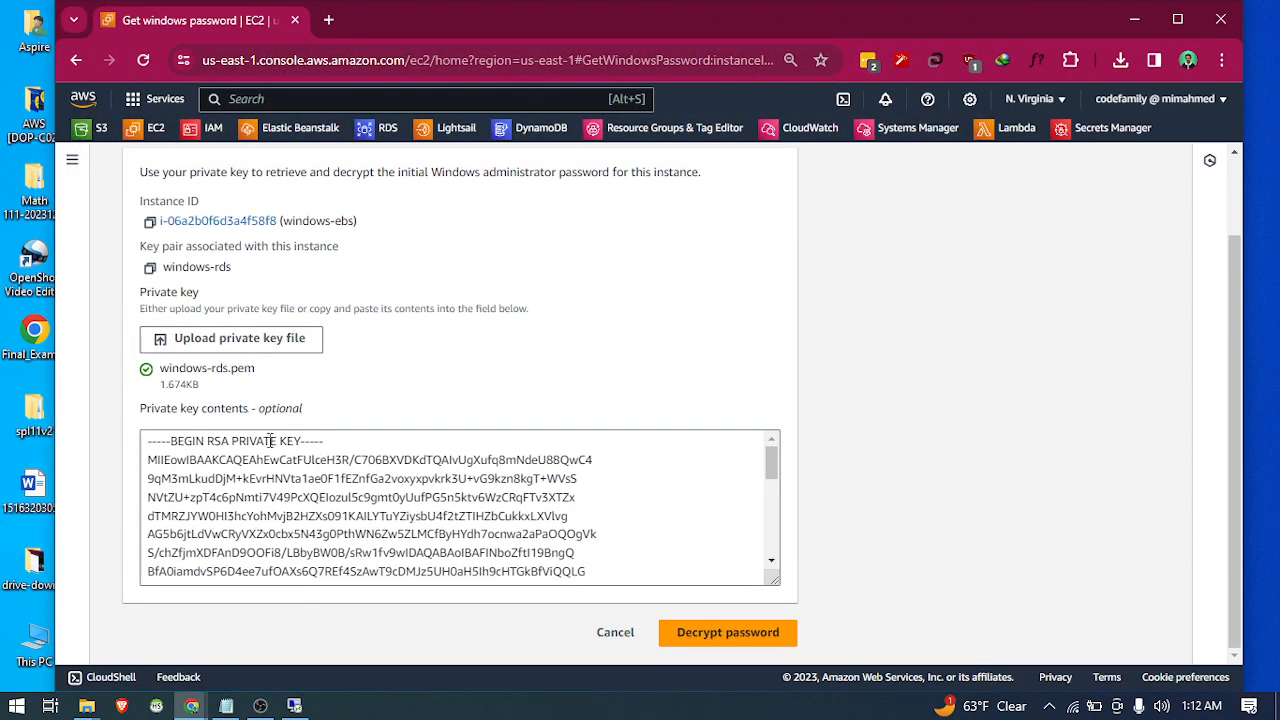
pyautogui.click(728, 640)
# Copy the decrypted administrator password into the Remote Desktop credentials prompt and complete the connection to the instance.
pyautogui.scroll(-3, 471, 420)
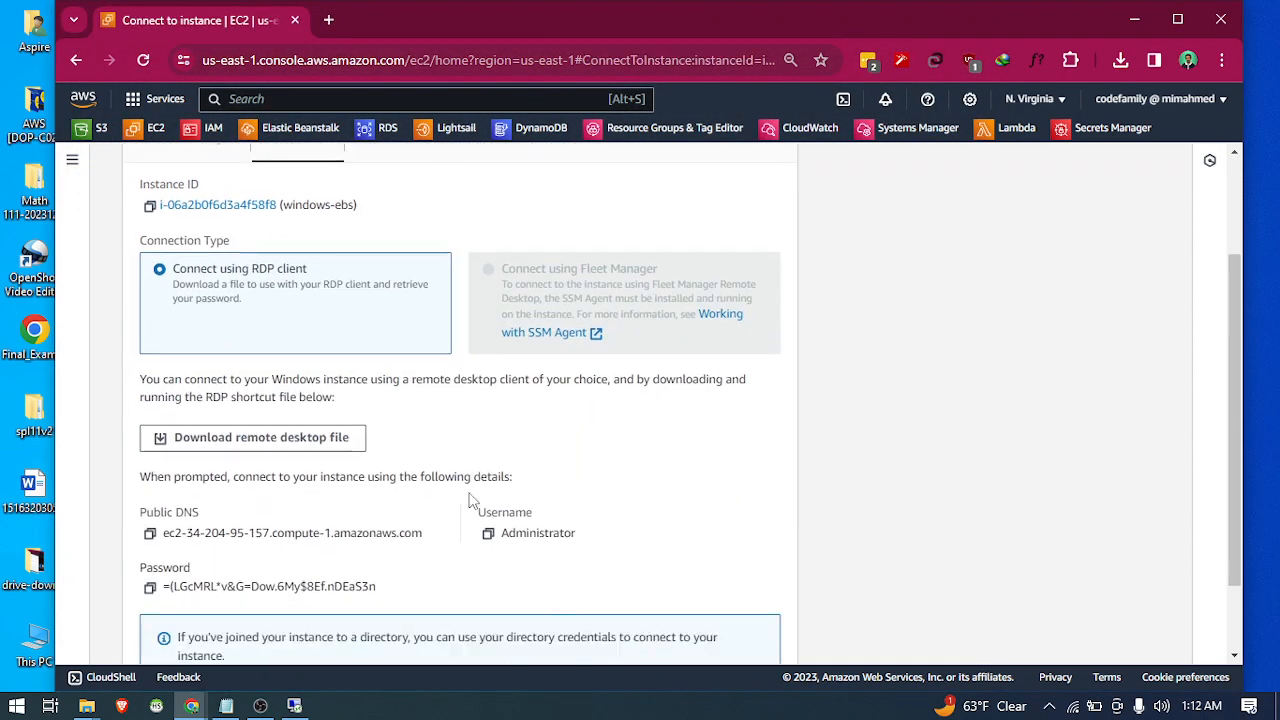
pyautogui.click(152, 493)
pyautogui.click(294, 706)
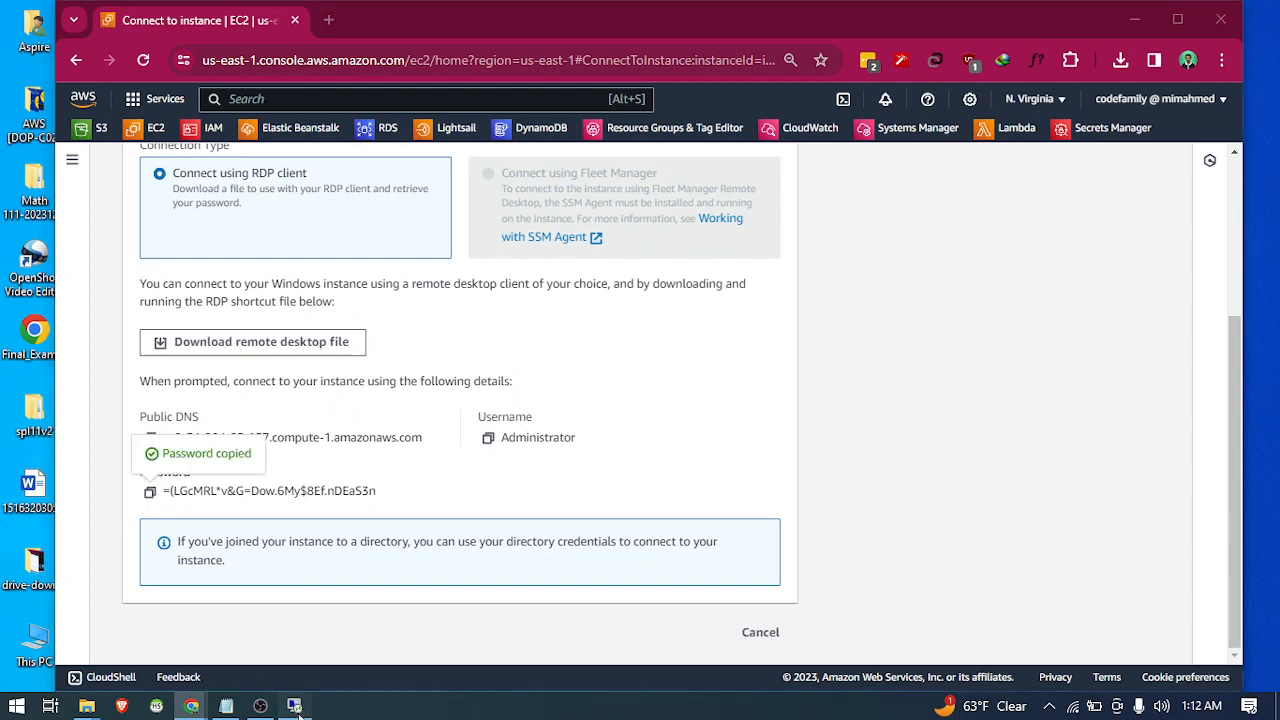
pyautogui.rightClick(712, 427)
pyautogui.click(754, 437)
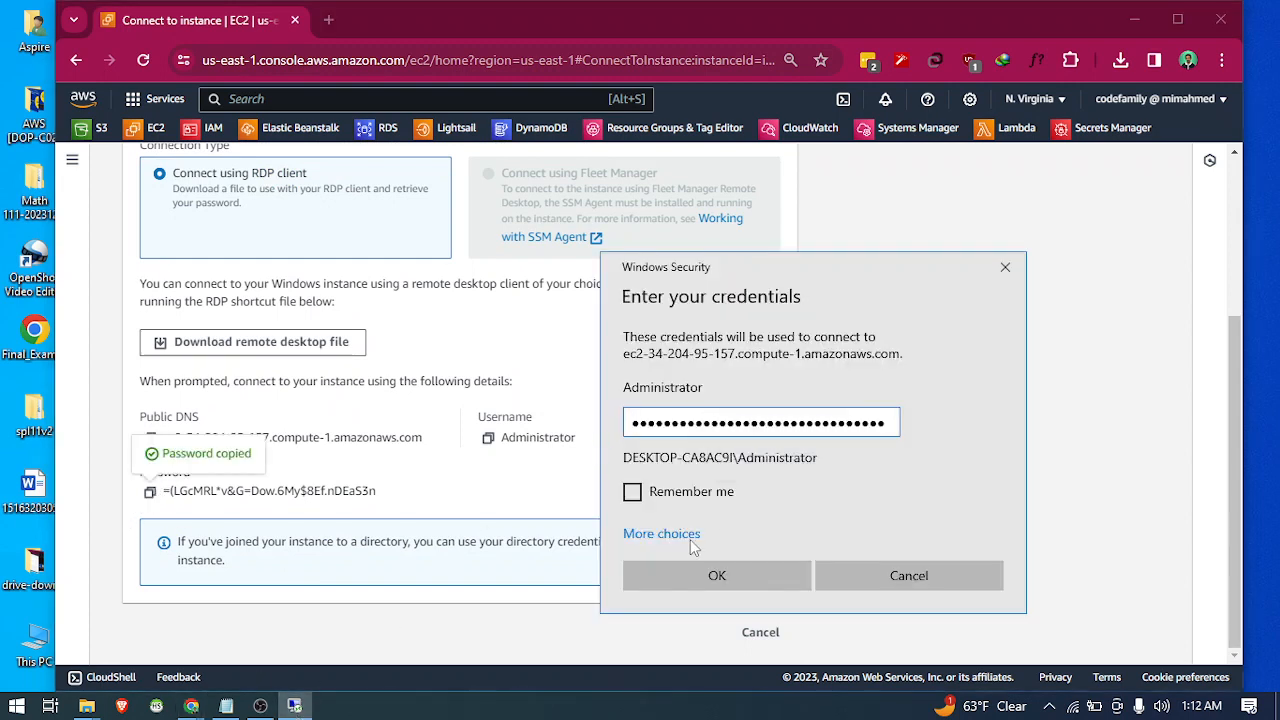
pyautogui.click(717, 575)
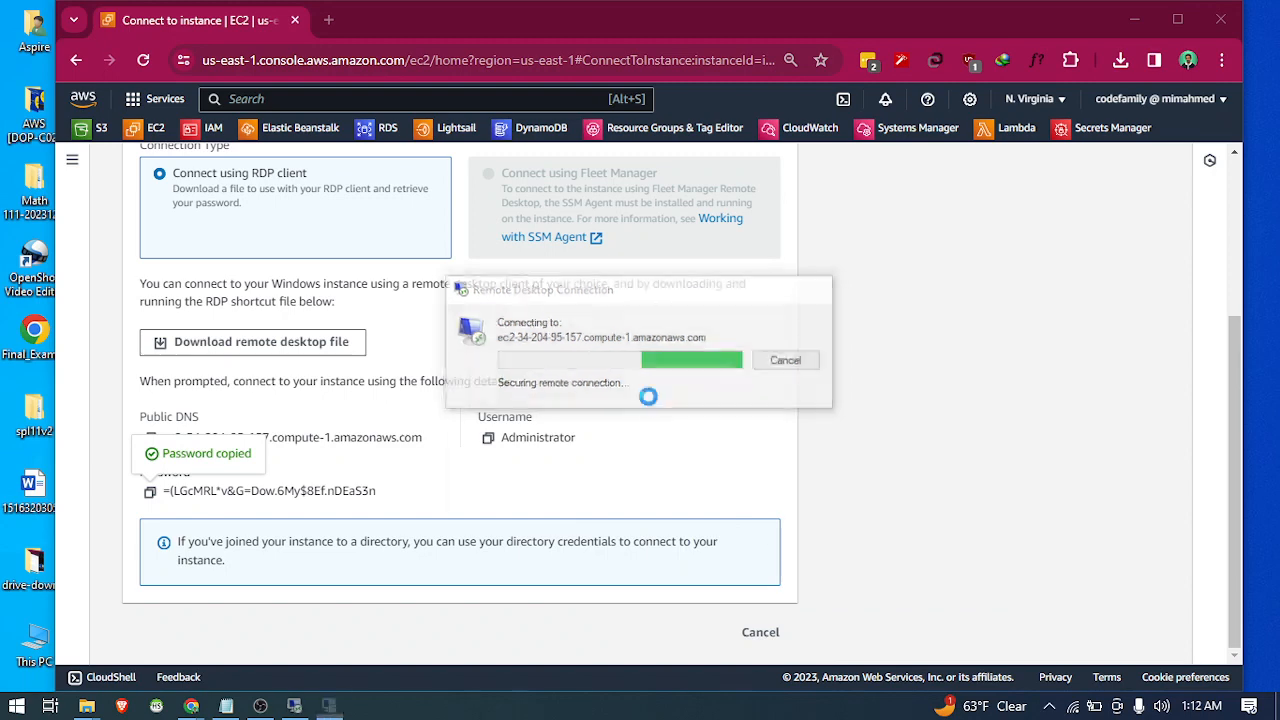
pyautogui.click(699, 507)
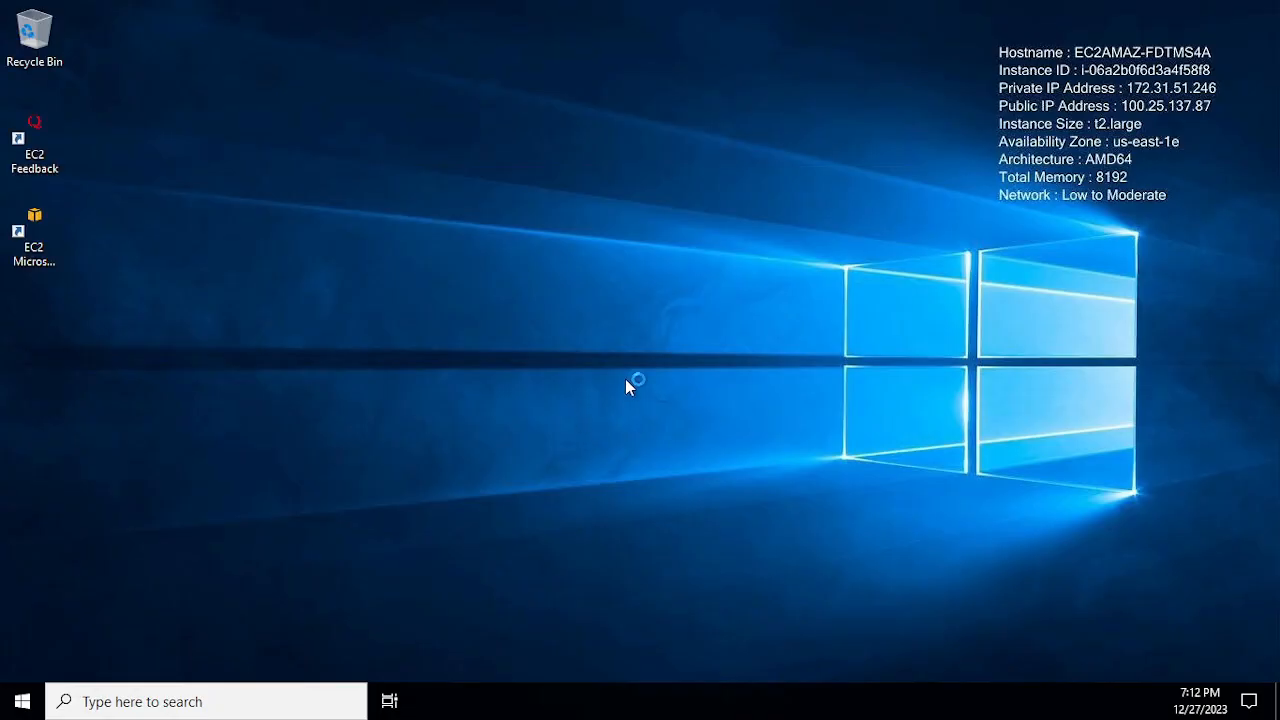
# View the drives listed under This PC in the remote Windows session and minimize the session window.
pyautogui.rightClick(636, 324)
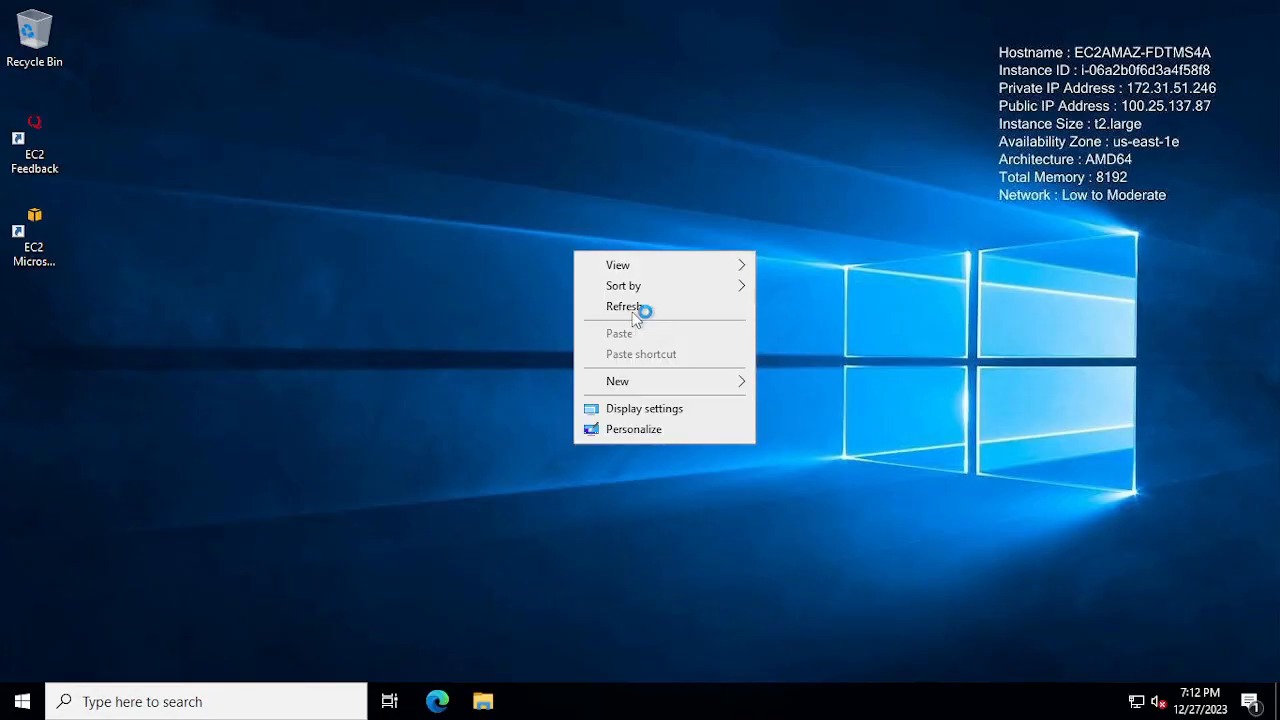
pyautogui.click(632, 308)
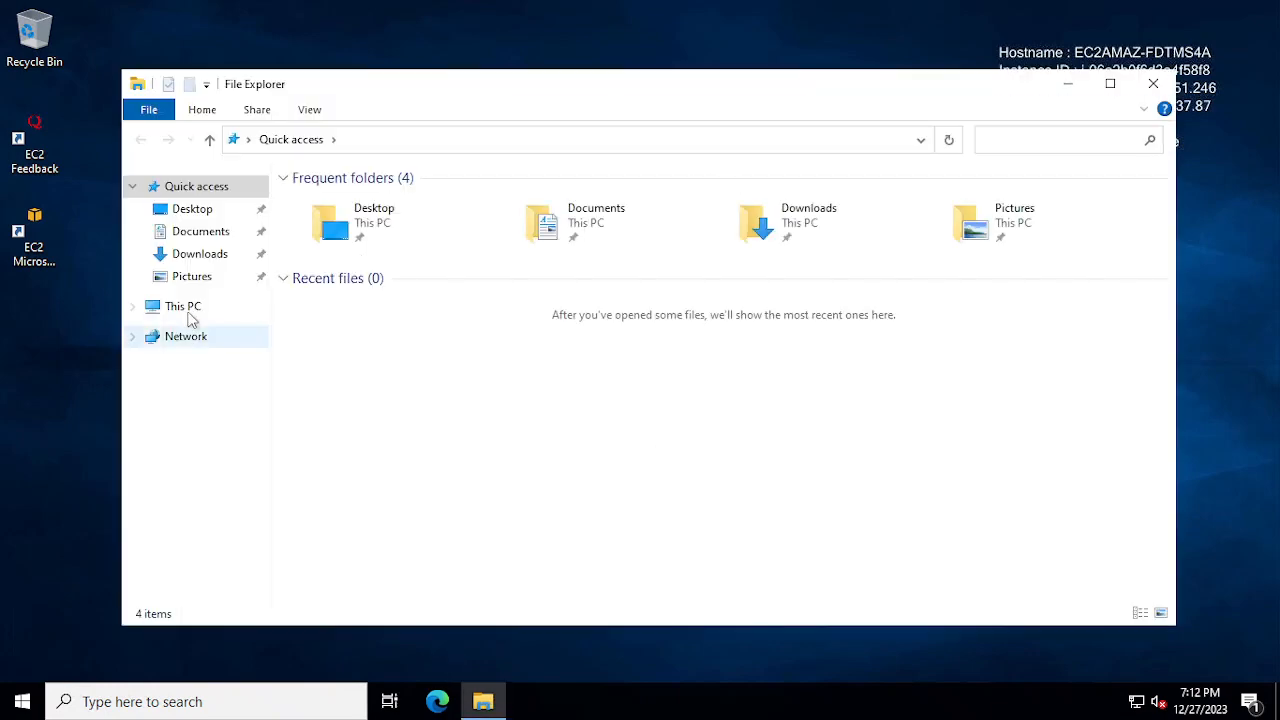
pyautogui.click(186, 308)
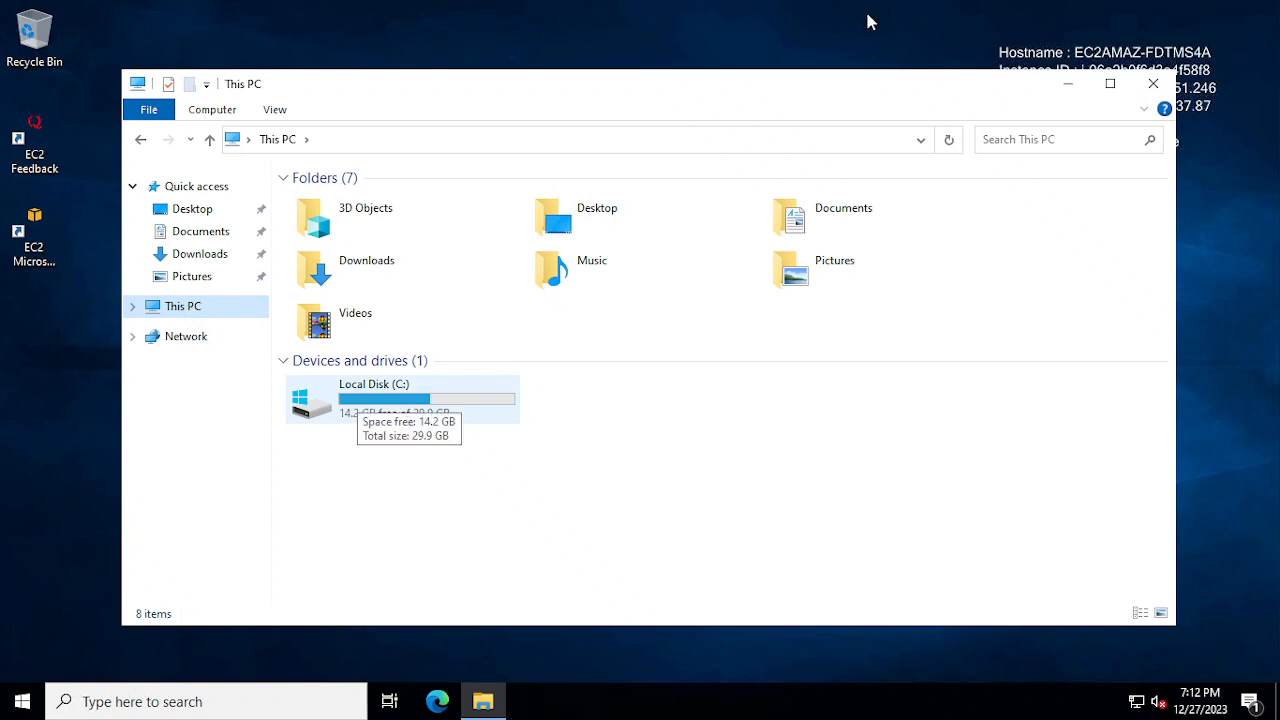
pyautogui.moveTo(886, 4)
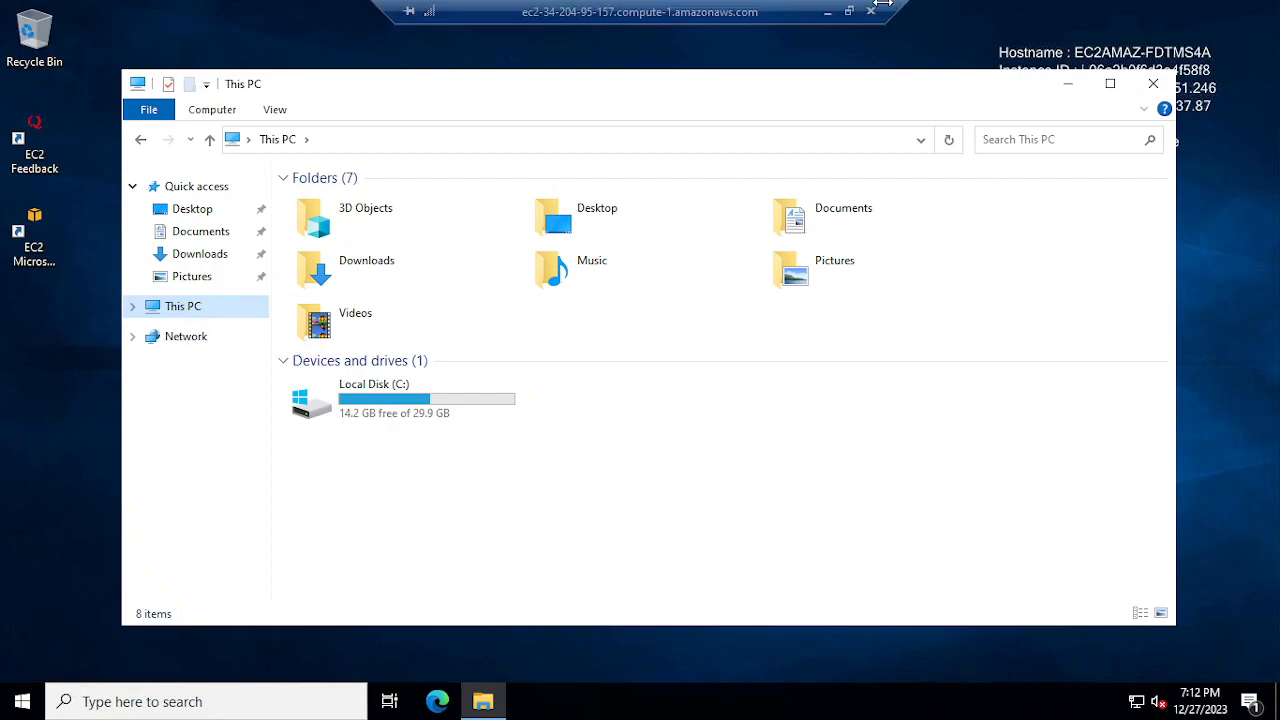
pyautogui.click(828, 14)
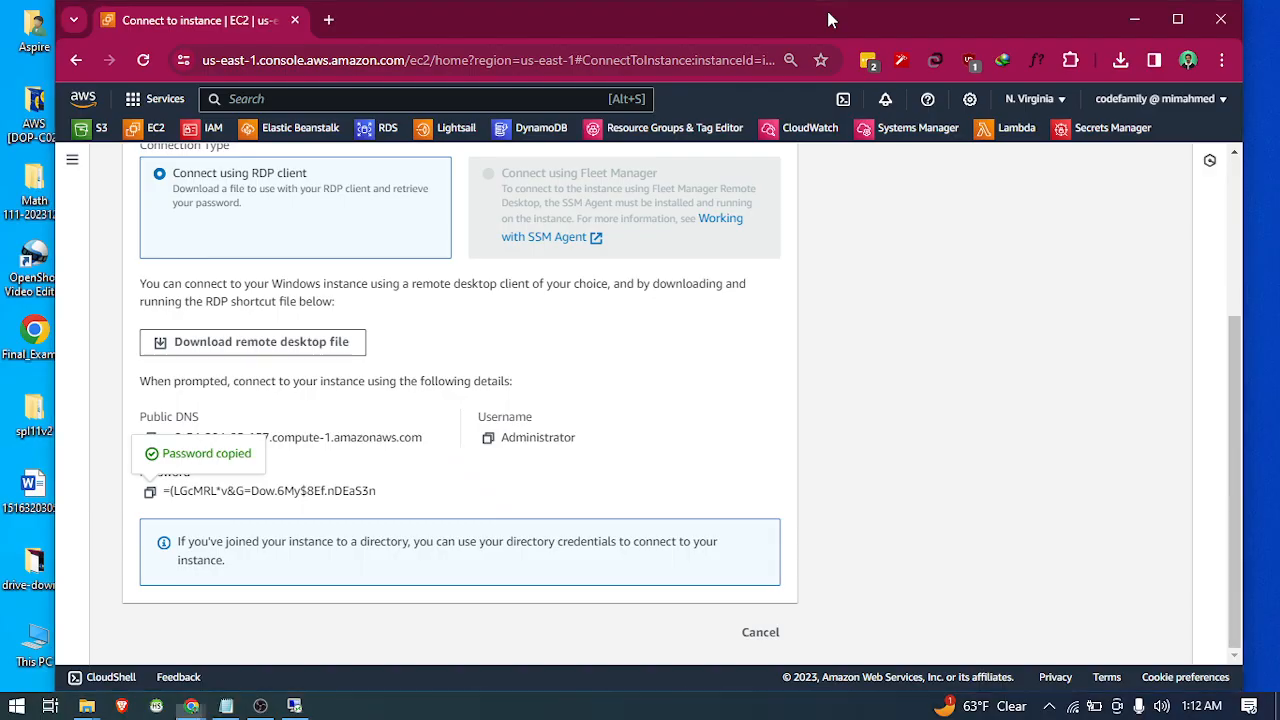
pyautogui.click(264, 706)
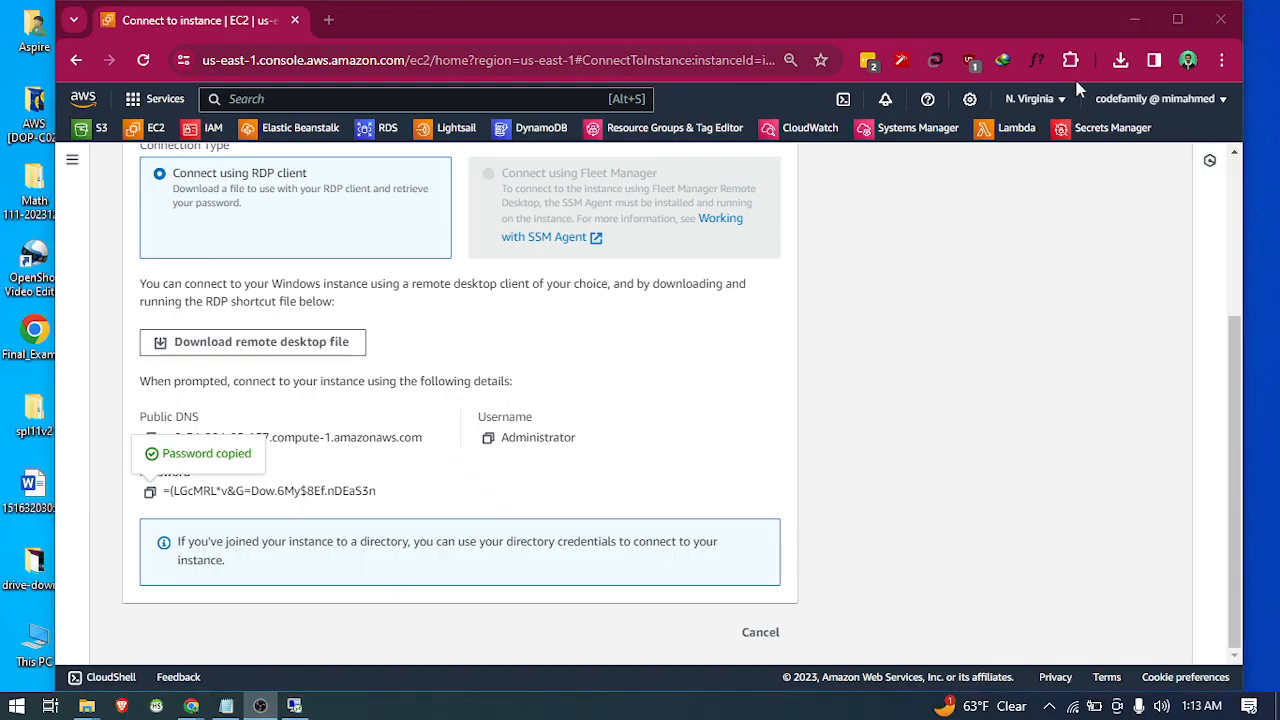
pyautogui.click(1071, 17)
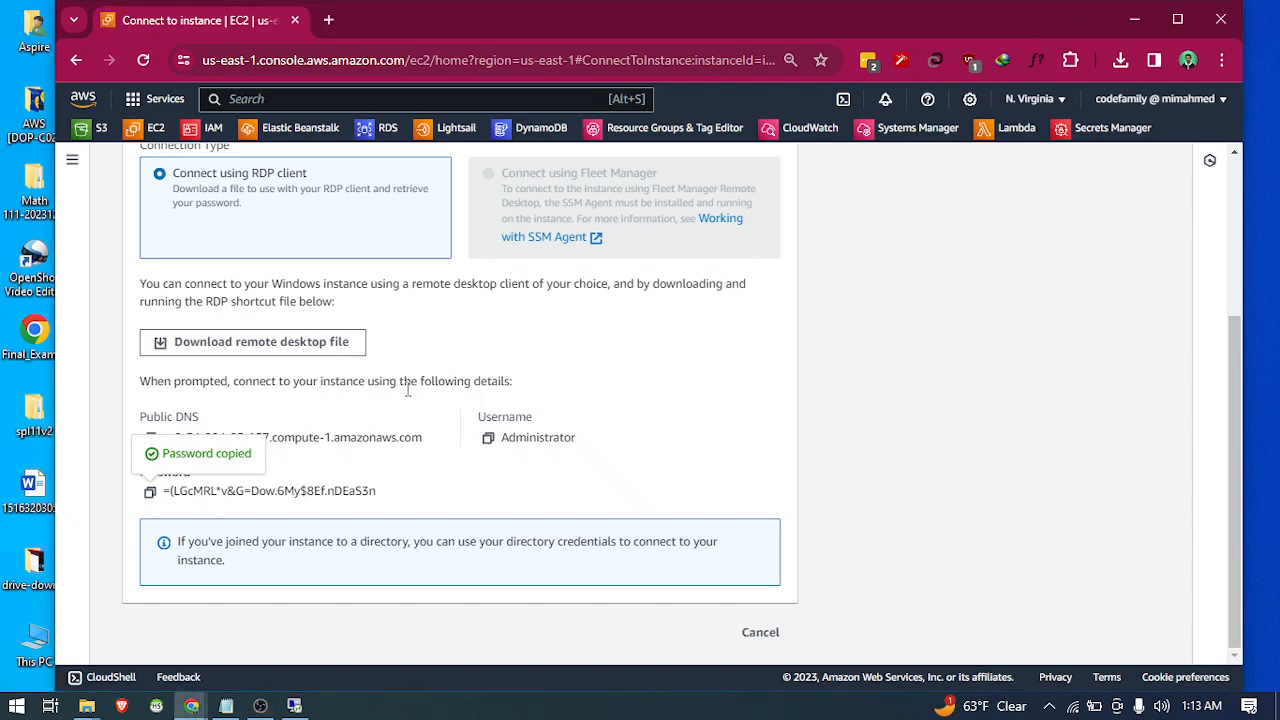
# Return from the connection page to the EC2 dashboard and open the Elastic Block Store volumes list.
pyautogui.scroll(5, 407, 390)
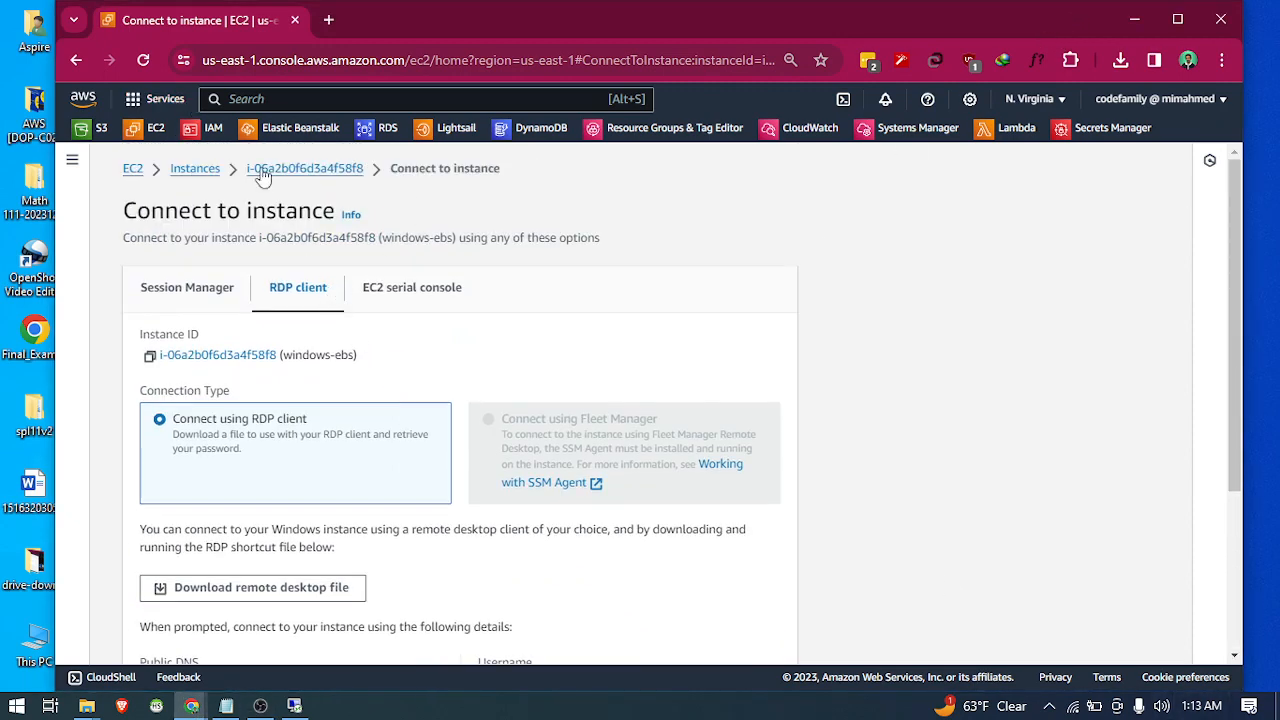
pyautogui.click(284, 169)
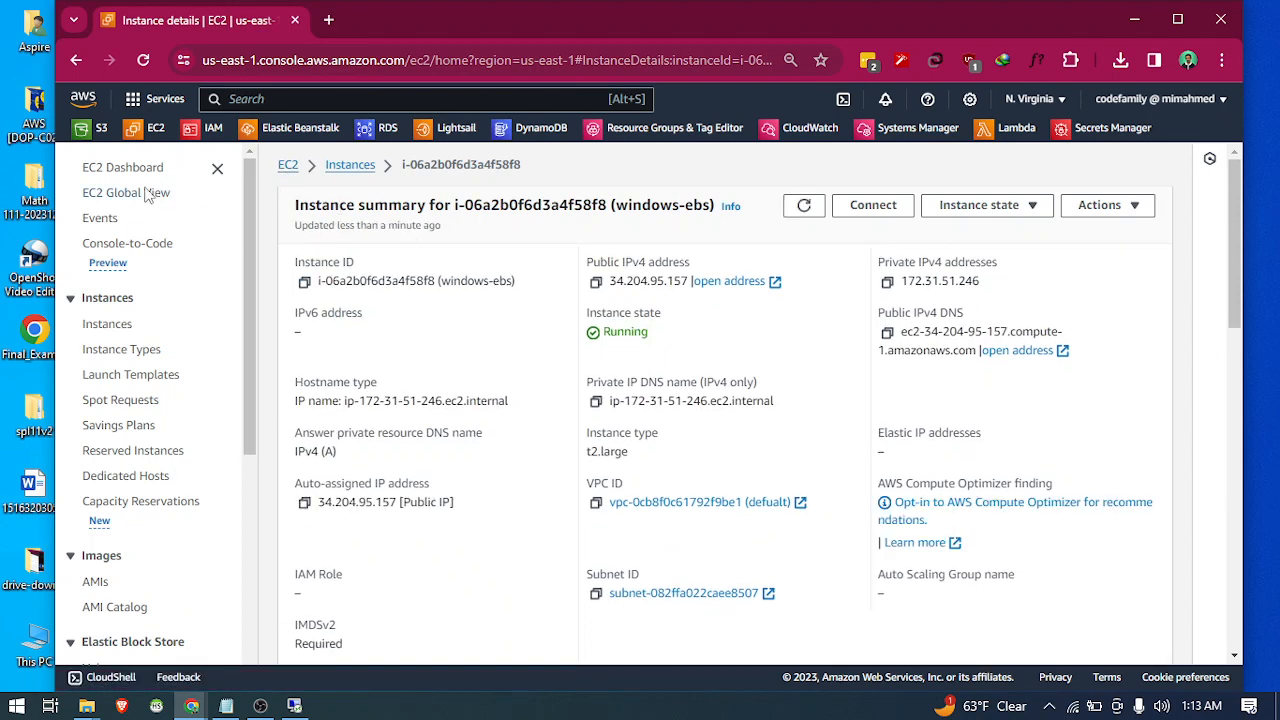
pyautogui.click(288, 165)
pyautogui.scroll(-3, 105, 440)
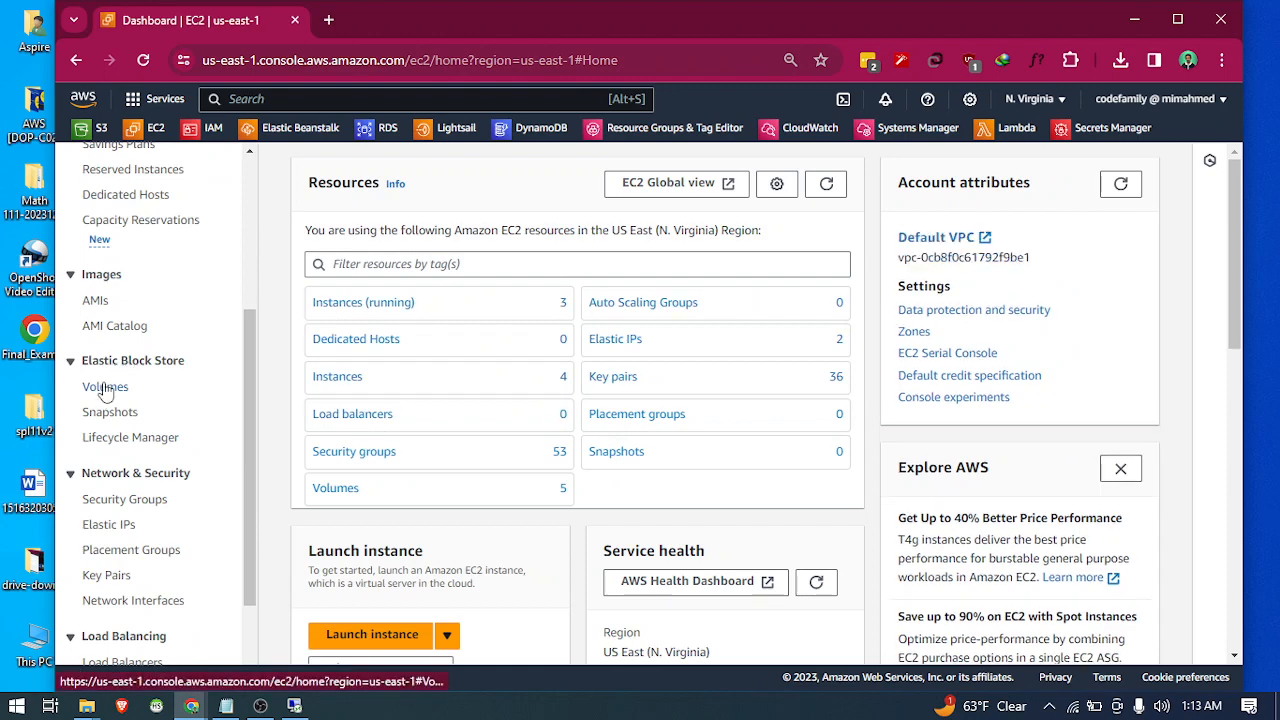
pyautogui.click(105, 388)
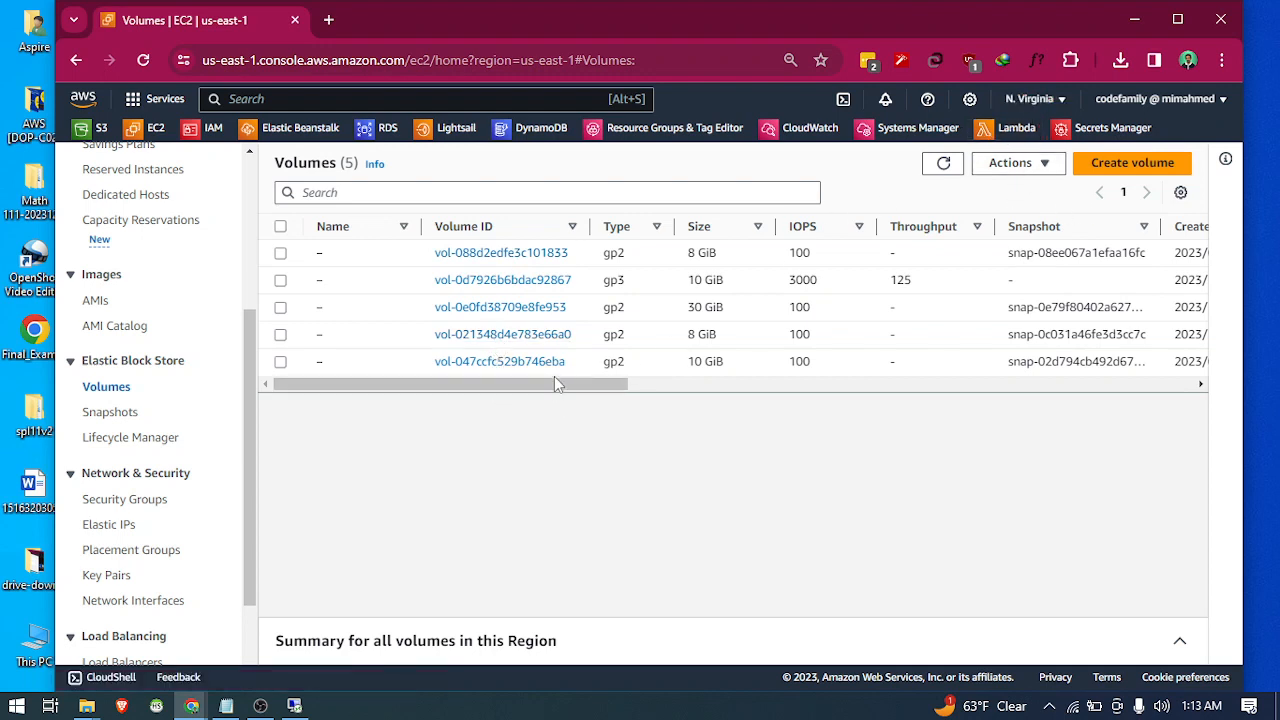
# Check the volumes' states and attached instances, and select the 10 GiB gp3 volume vol-0d7926b6bdac92867.
pyautogui.moveTo(555, 384); pyautogui.dragTo(886, 393)
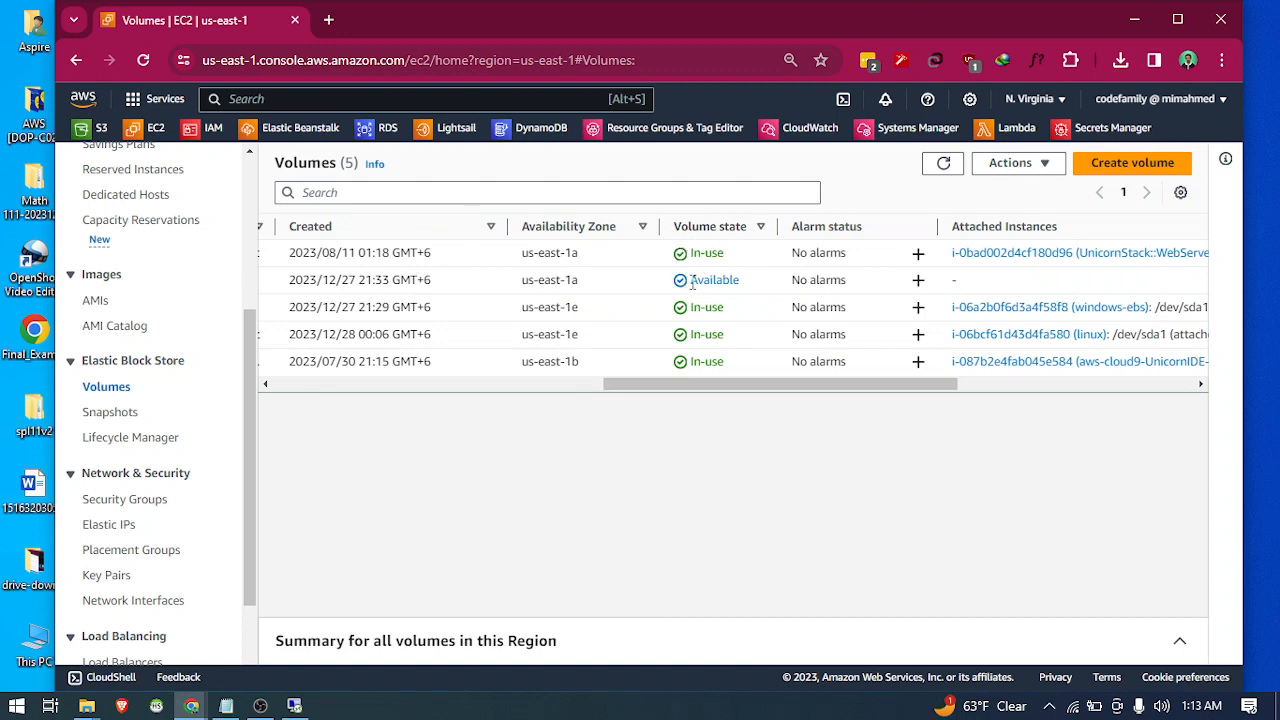
pyautogui.moveTo(691, 283); pyautogui.dragTo(742, 282)
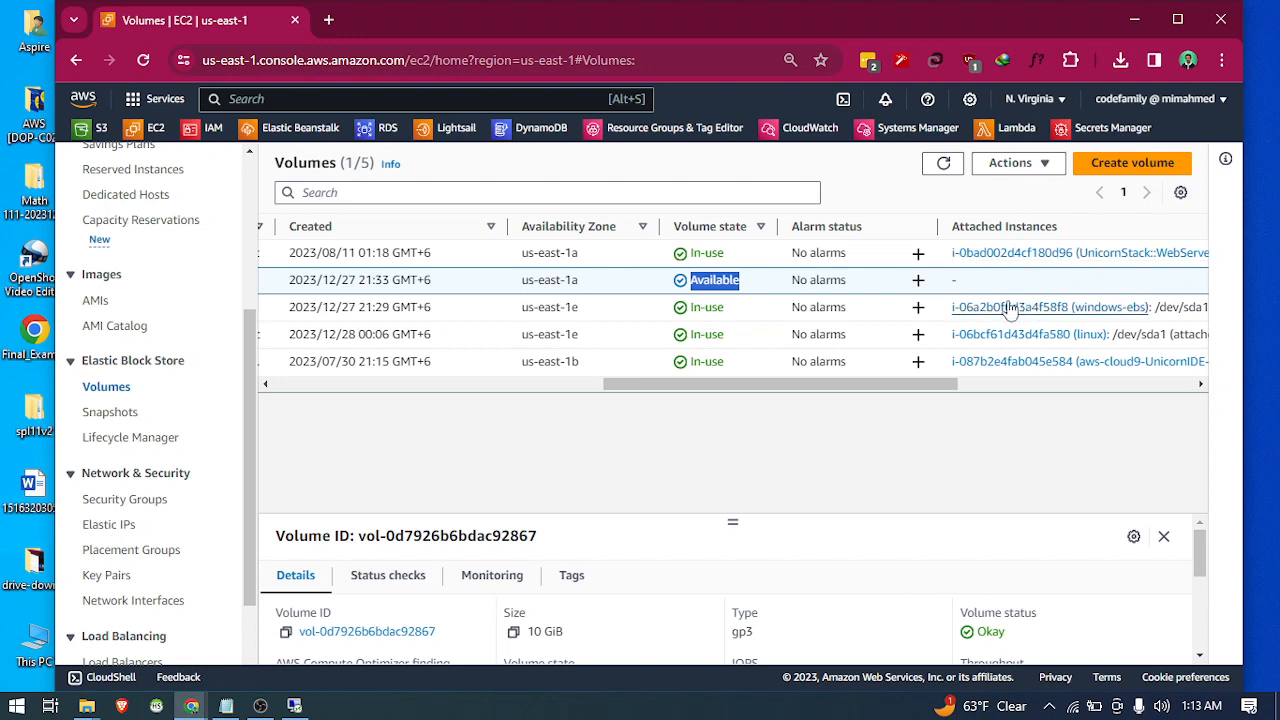
pyautogui.click(703, 278)
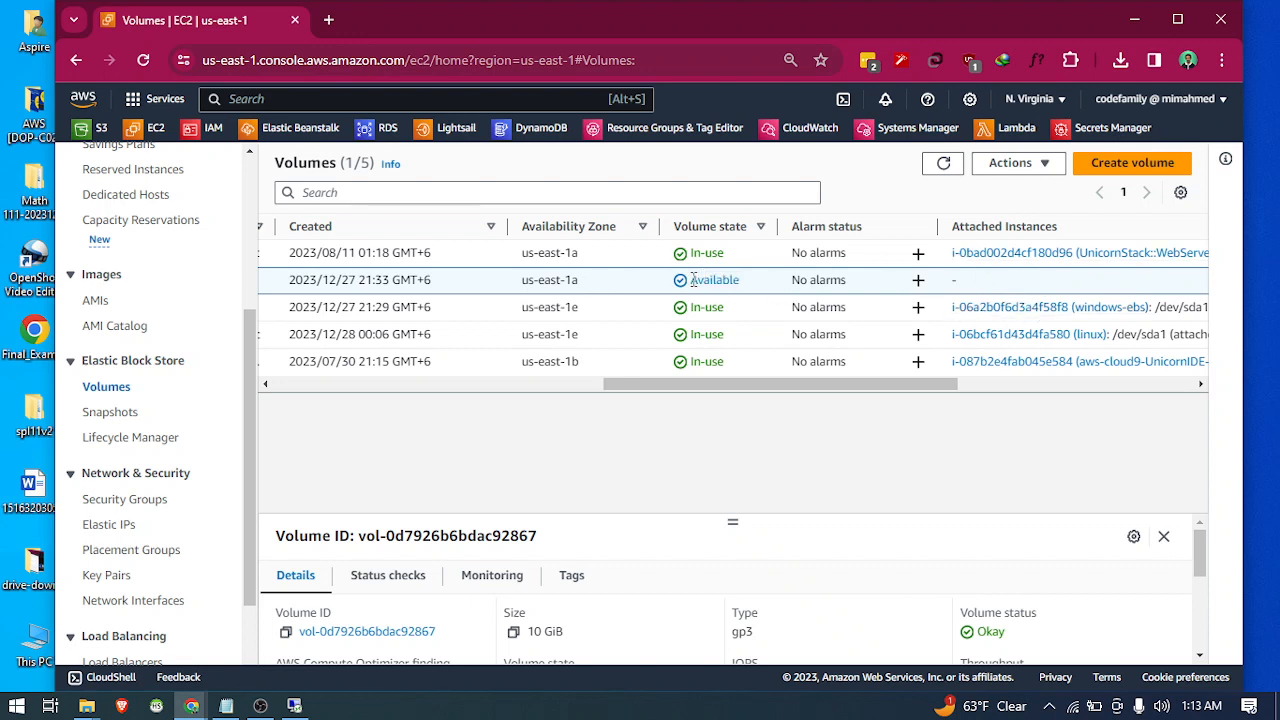
pyautogui.moveTo(693, 279); pyautogui.dragTo(742, 281)
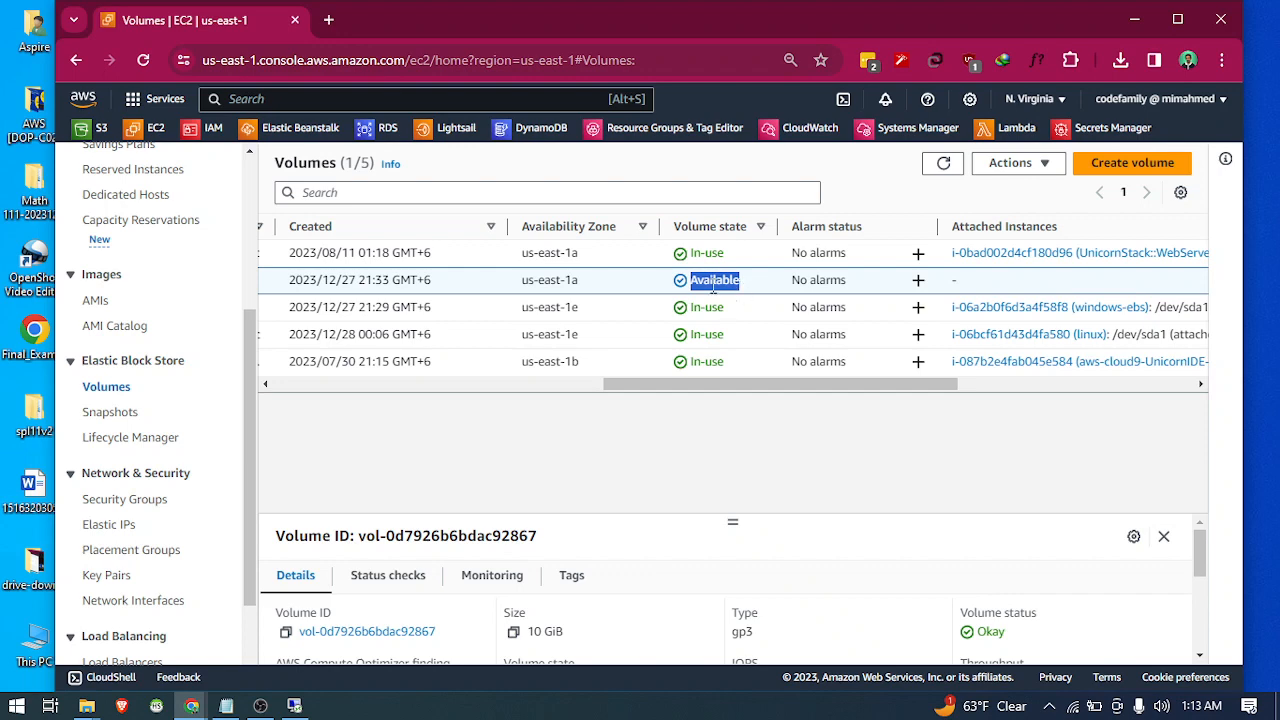
pyautogui.moveTo(660, 384); pyautogui.dragTo(320, 396)
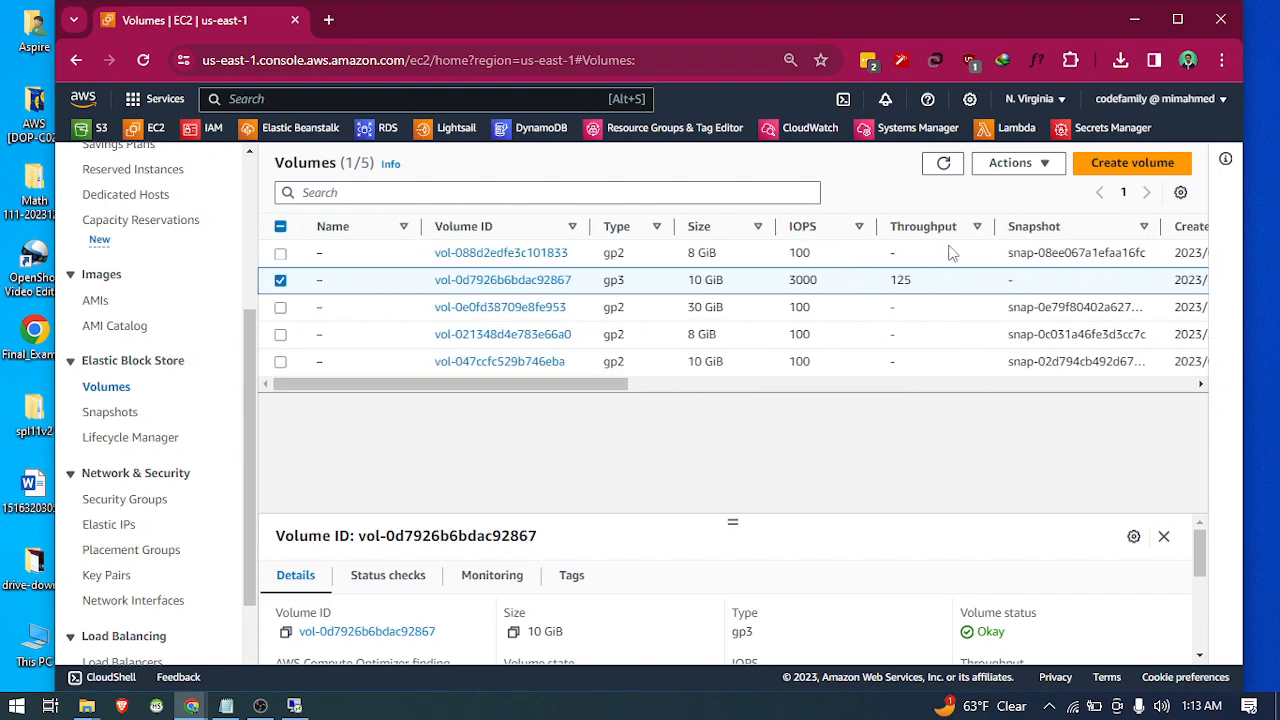
# Open the attach form for volume vol-0d7926b6bdac92867 and check which instances it can be attached to.
pyautogui.click(1008, 170)
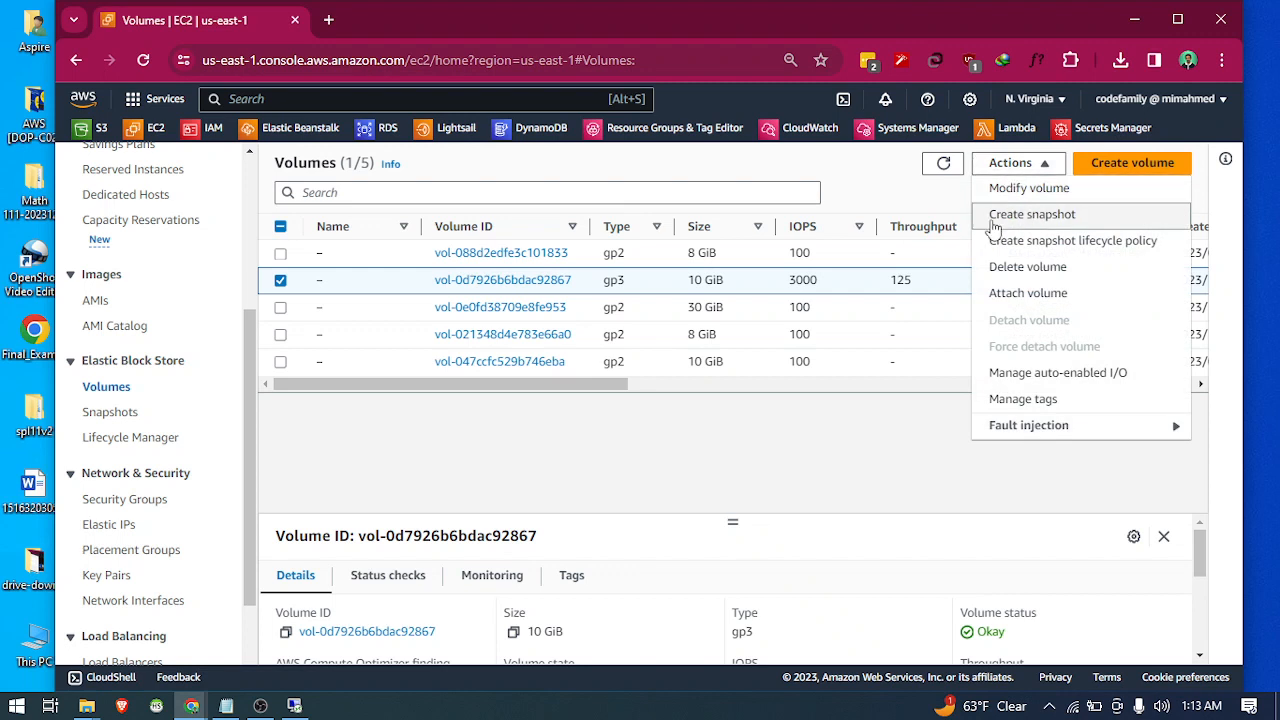
pyautogui.click(1022, 298)
pyautogui.scroll(-1, 434, 430)
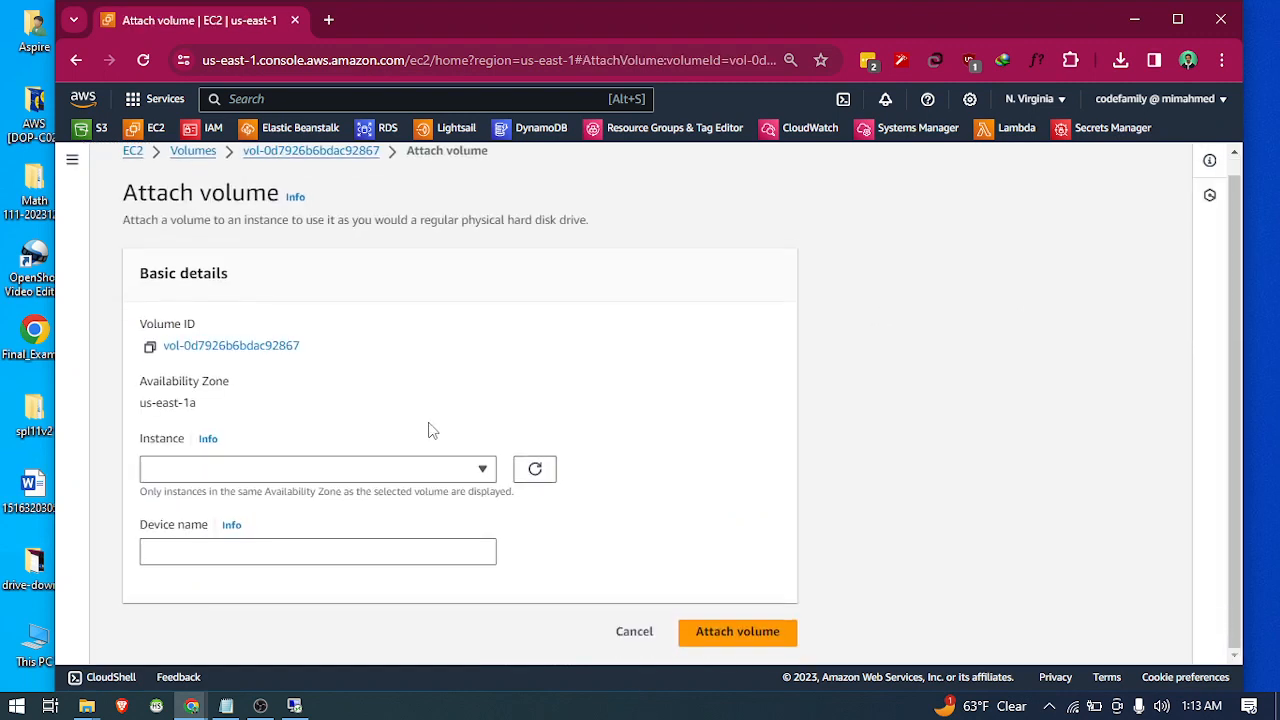
pyautogui.doubleClick(150, 440)
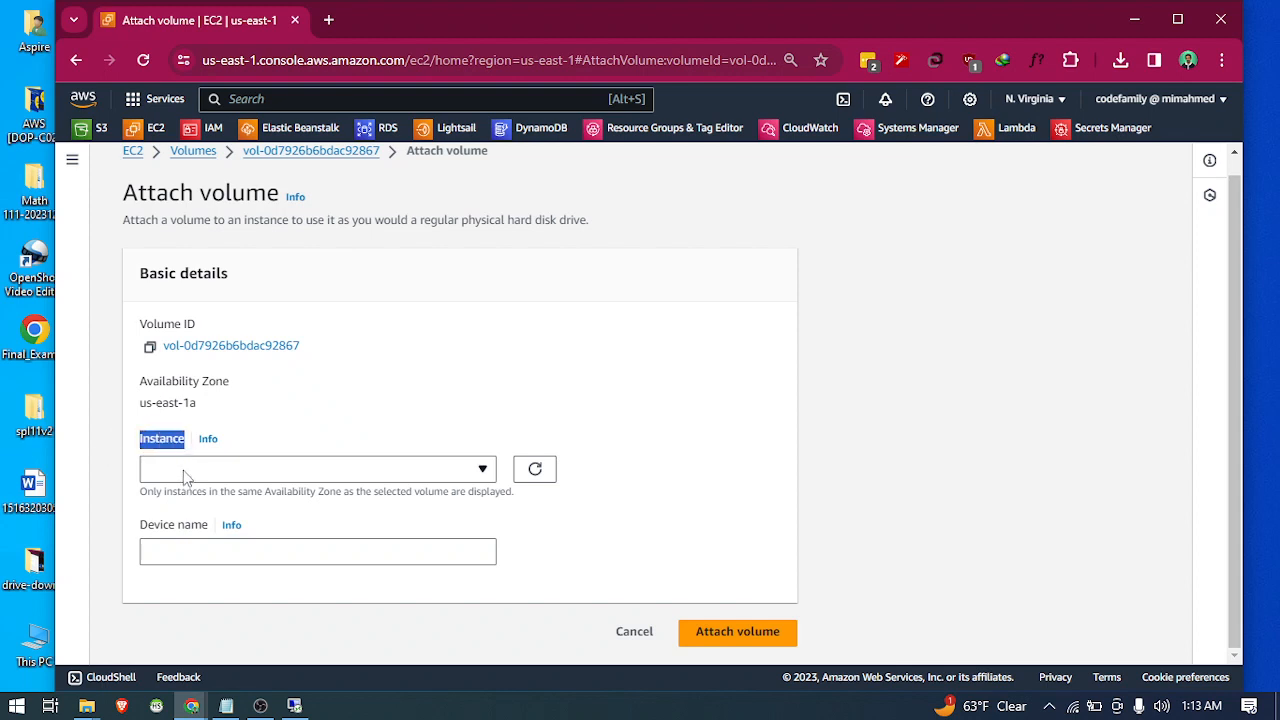
pyautogui.click(184, 477)
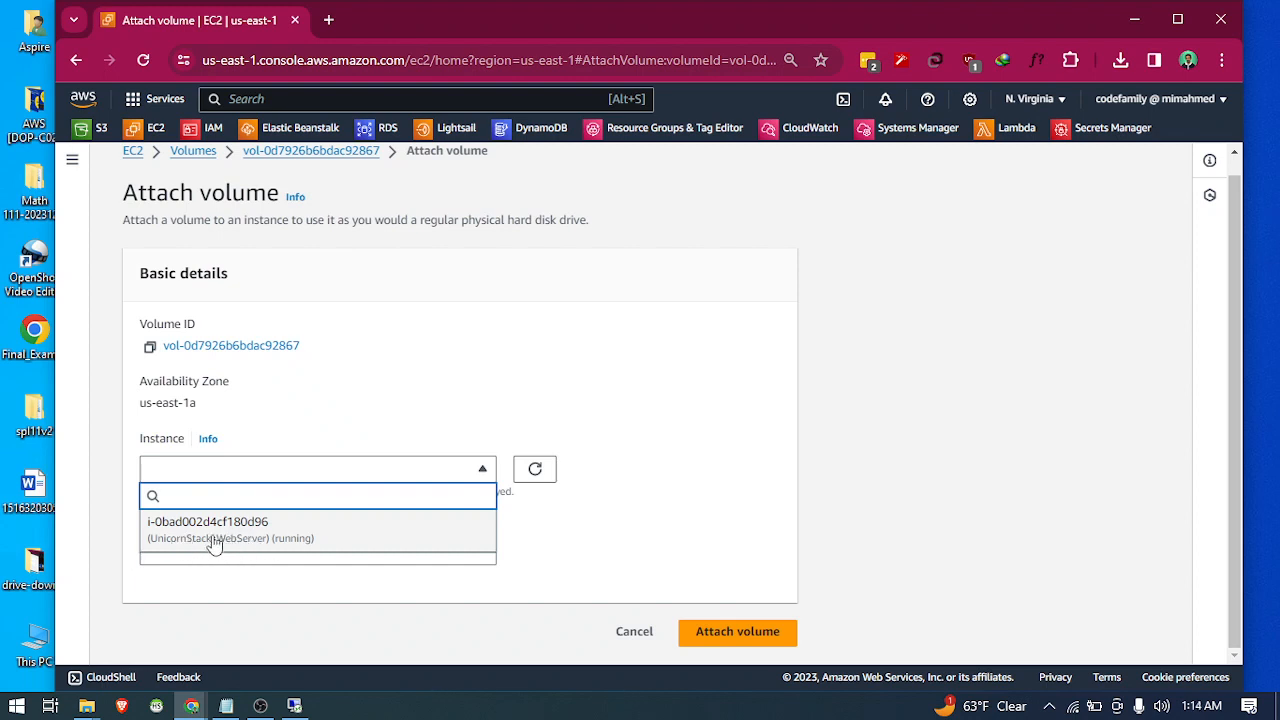
pyautogui.click(432, 402)
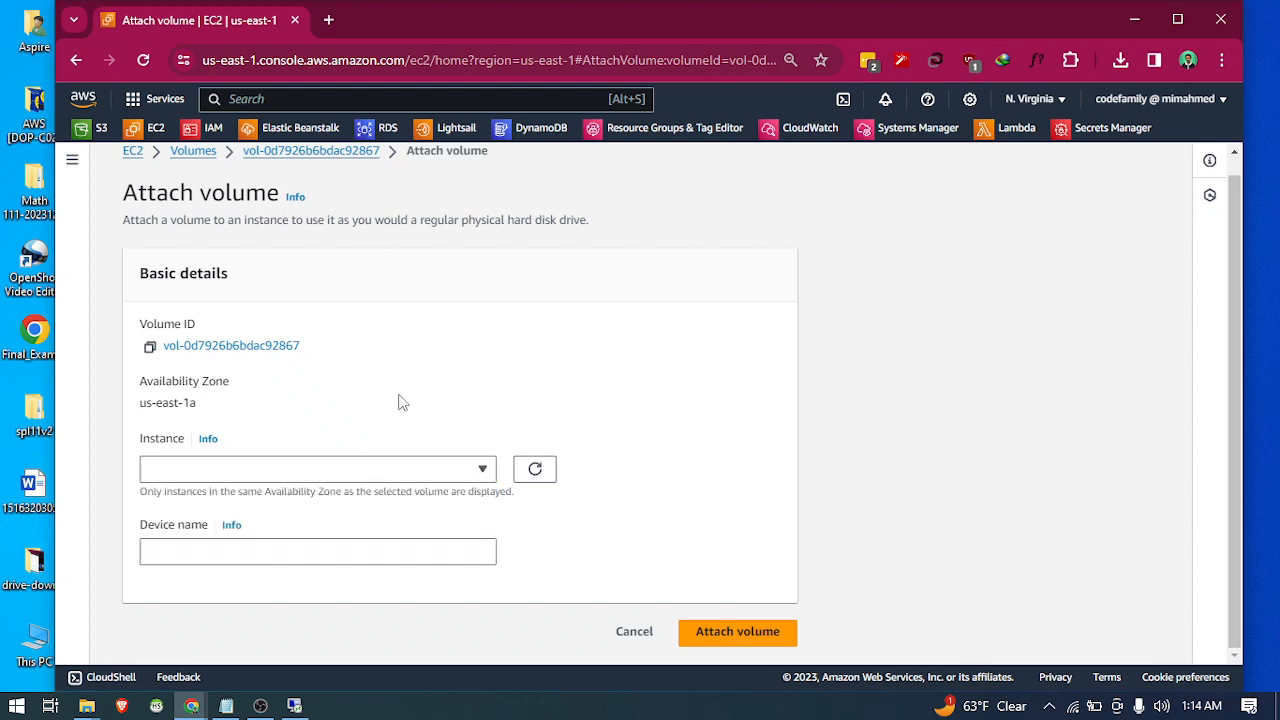
# Open the EC2 dashboard in a new tab, list all instances without the running filter, and open the windows-ebs instance's details.
pyautogui.rightClick(145, 133)
pyautogui.click(243, 149)
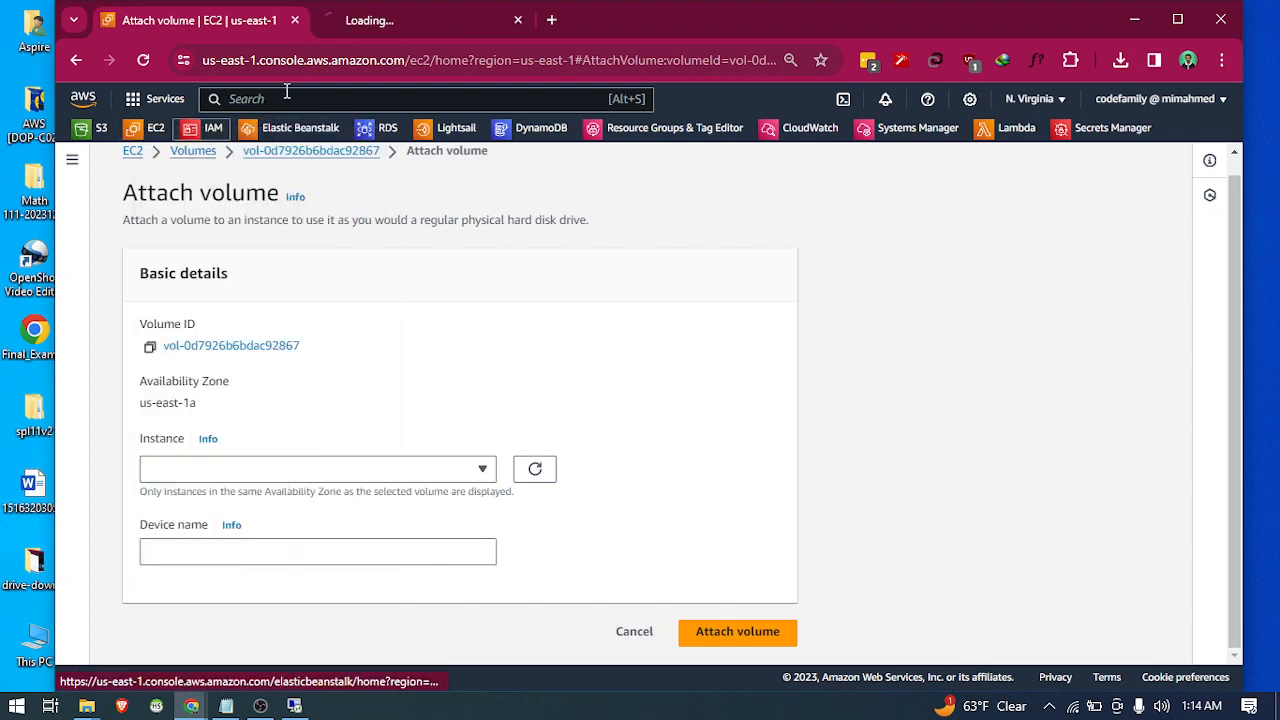
pyautogui.click(380, 28)
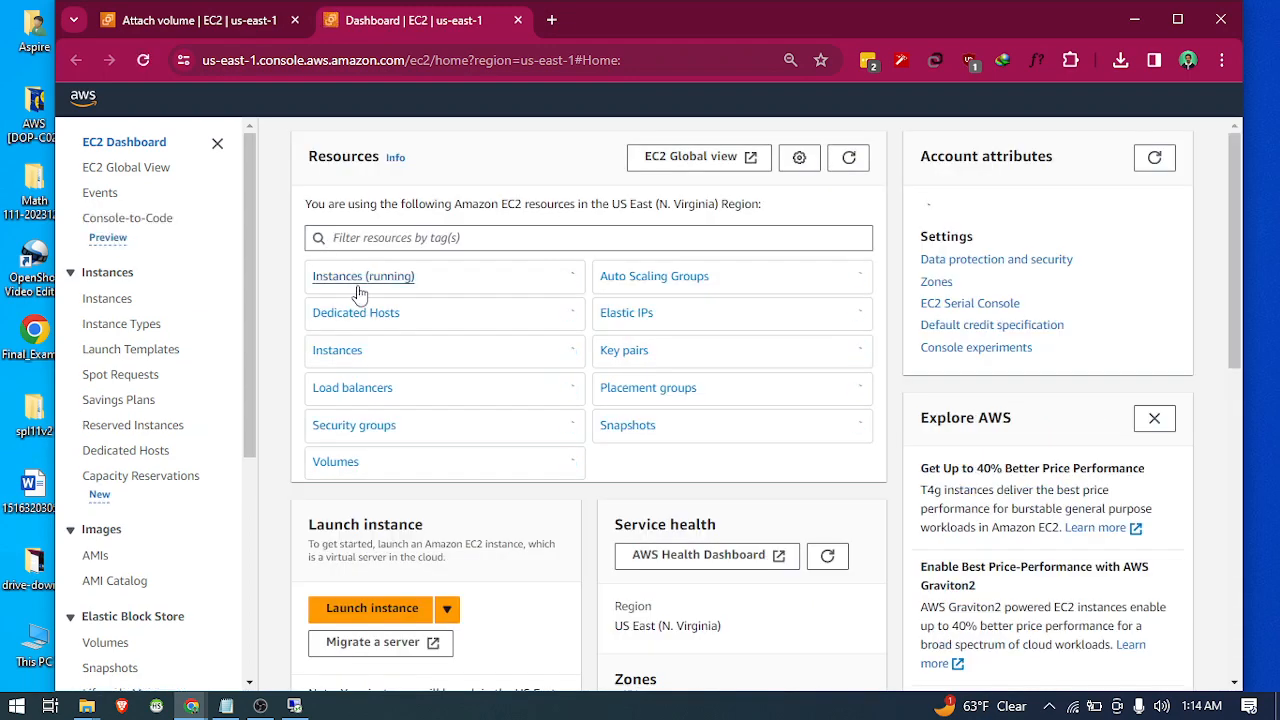
pyautogui.click(357, 286)
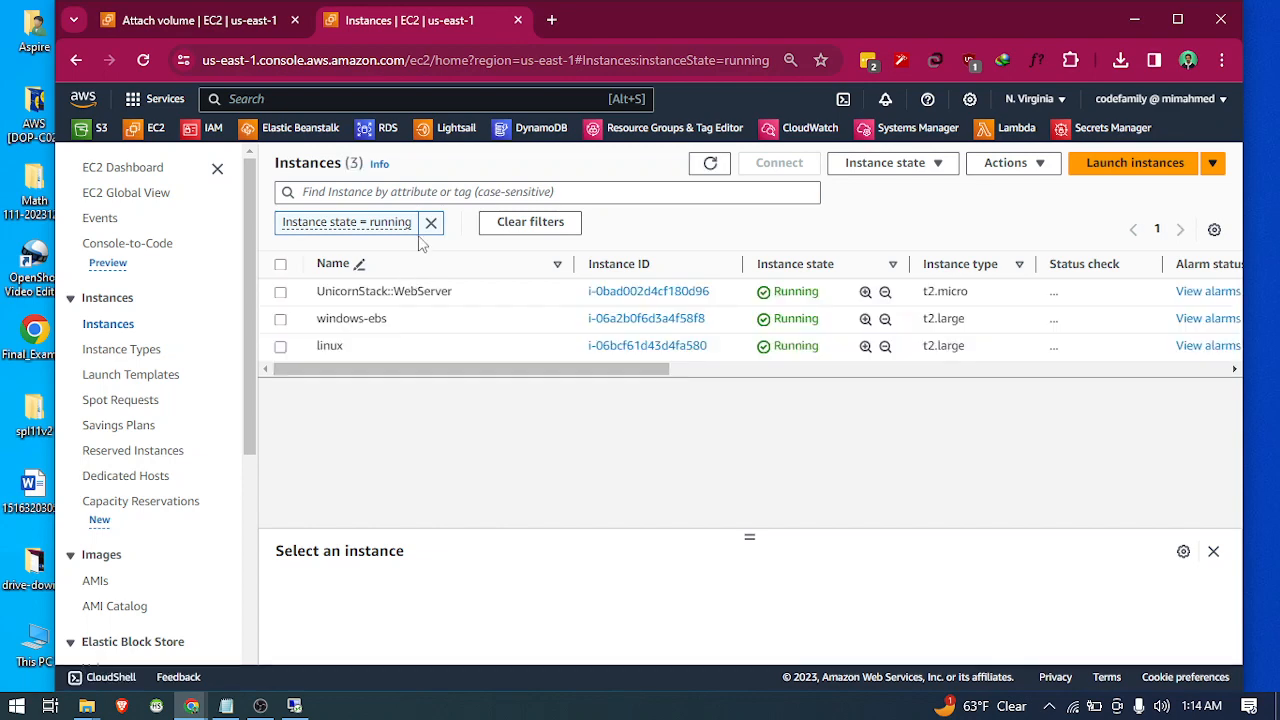
pyautogui.click(431, 222)
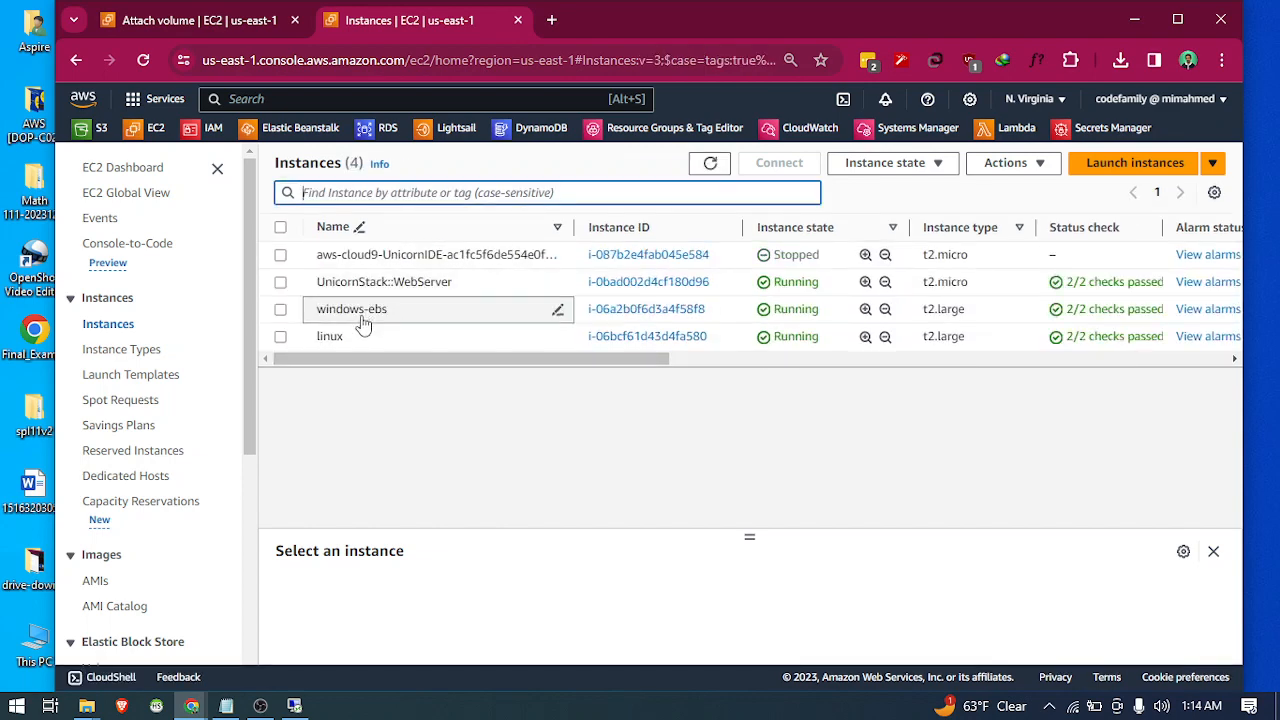
pyautogui.click(363, 318)
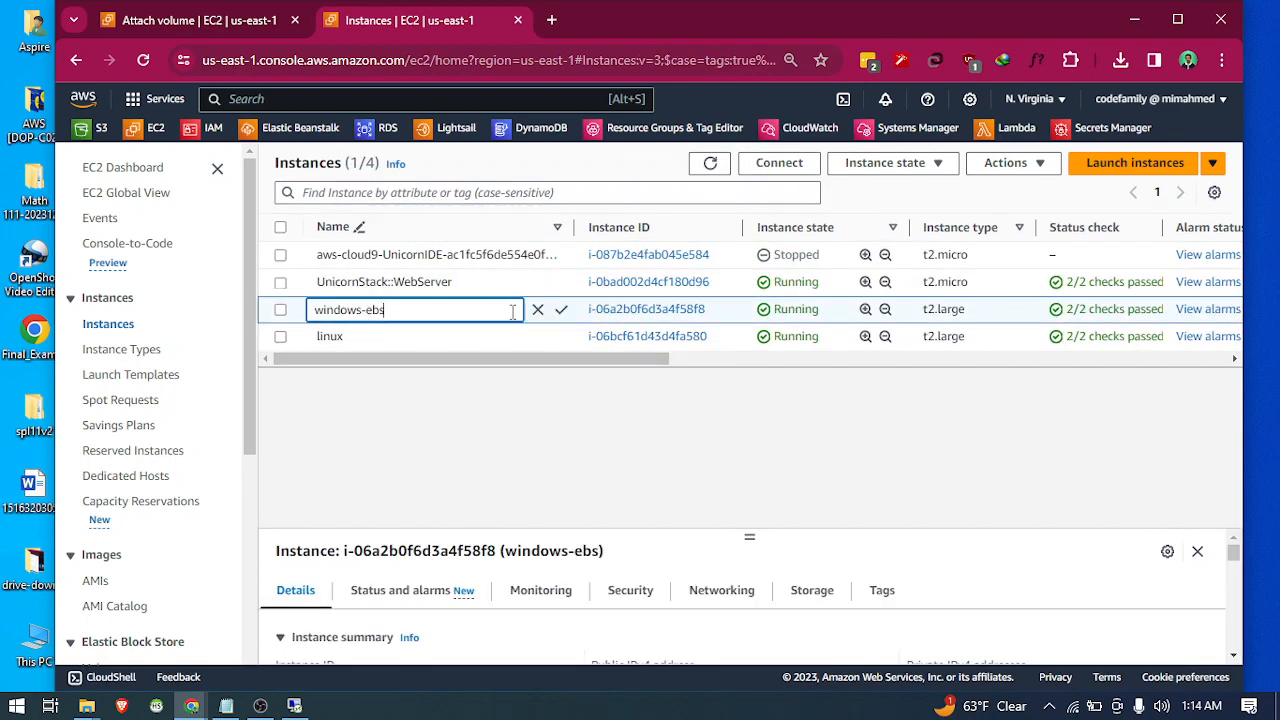
pyautogui.click(609, 312)
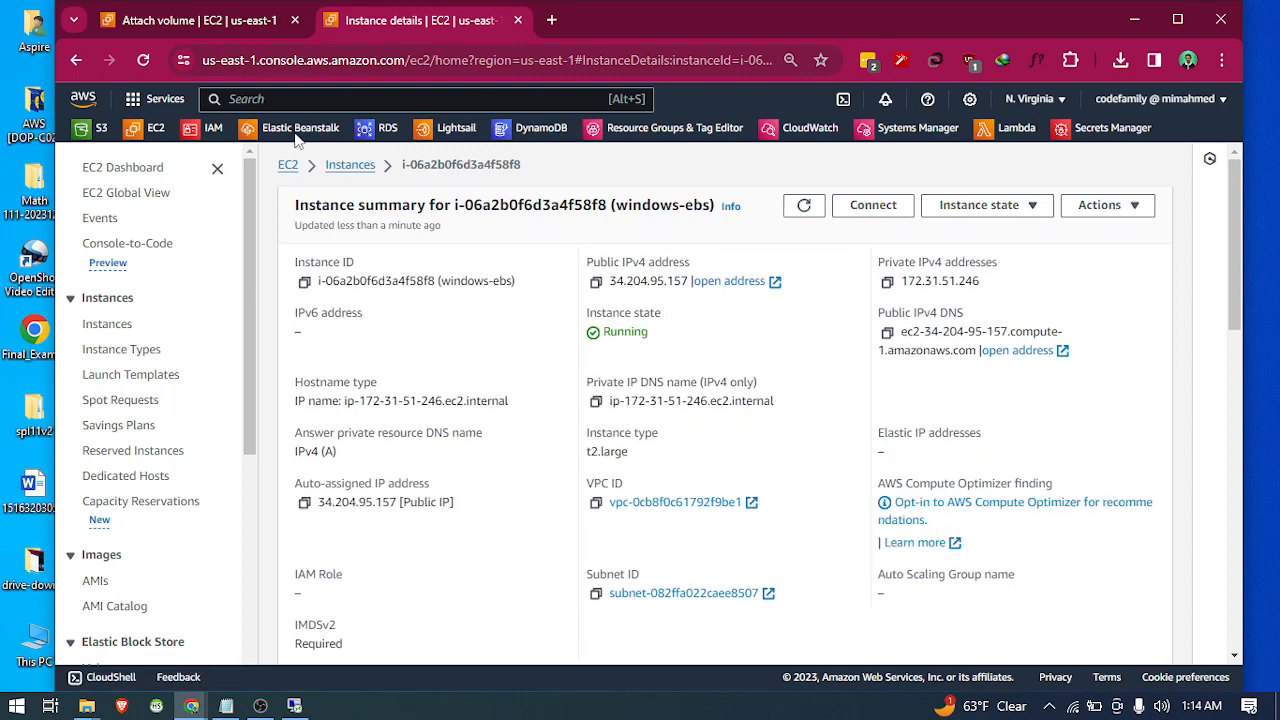
# Return to the attach form and recheck its selectable instances and the volume's Availability Zone.
pyautogui.click(237, 39)
pyautogui.click(403, 29)
pyautogui.click(233, 30)
pyautogui.click(204, 469)
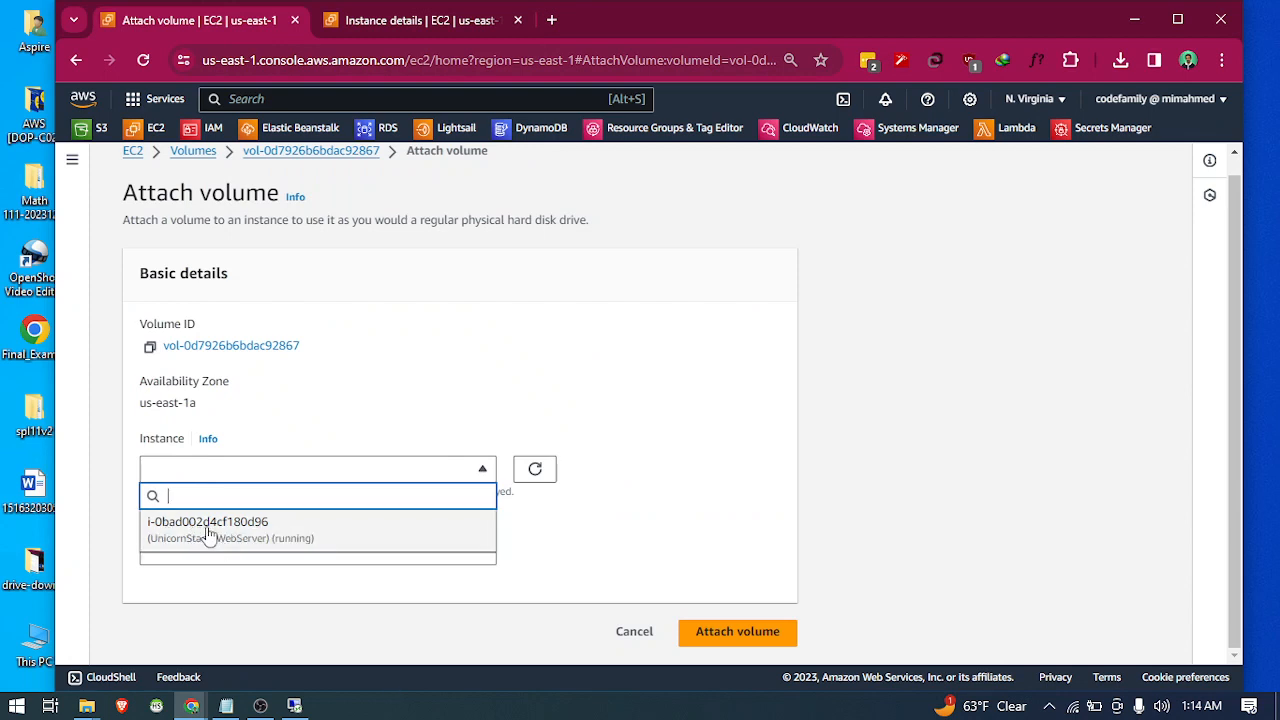
pyautogui.click(283, 420)
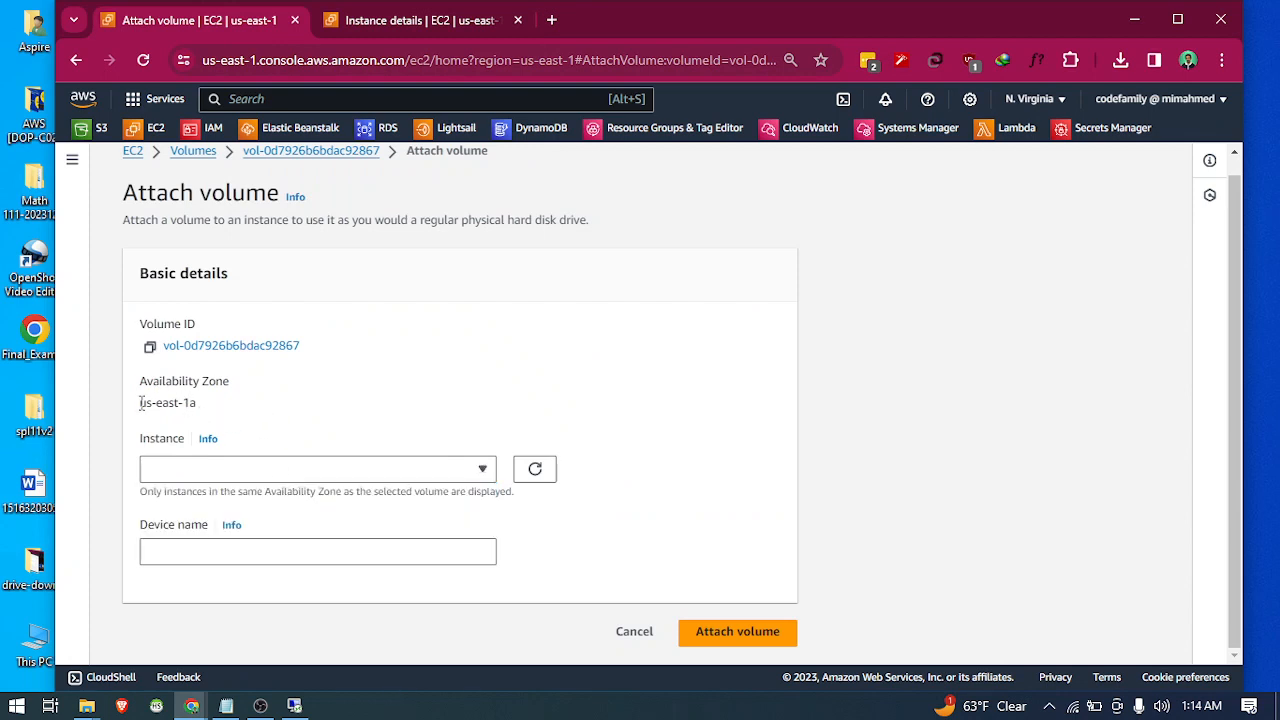
pyautogui.moveTo(141, 410); pyautogui.dragTo(203, 412)
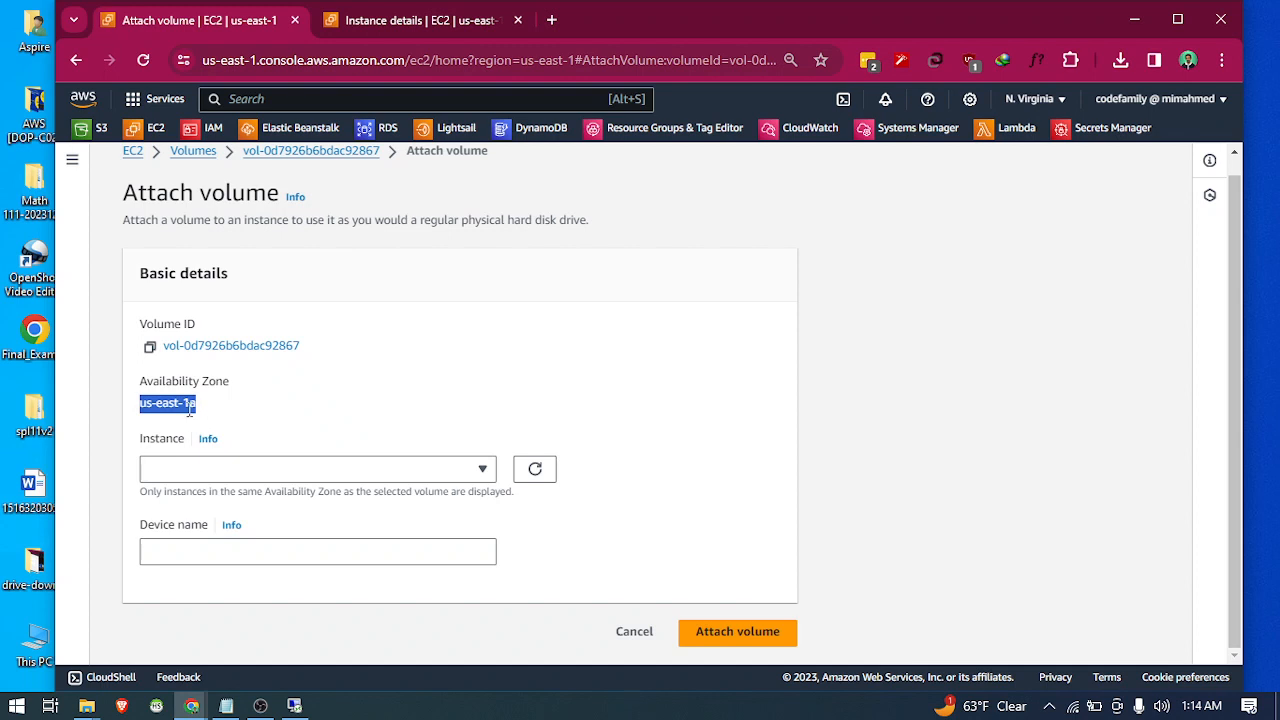
pyautogui.click(189, 410)
# Look through the windows-ebs instance's summary and details for its Availability Zone.
pyautogui.click(381, 22)
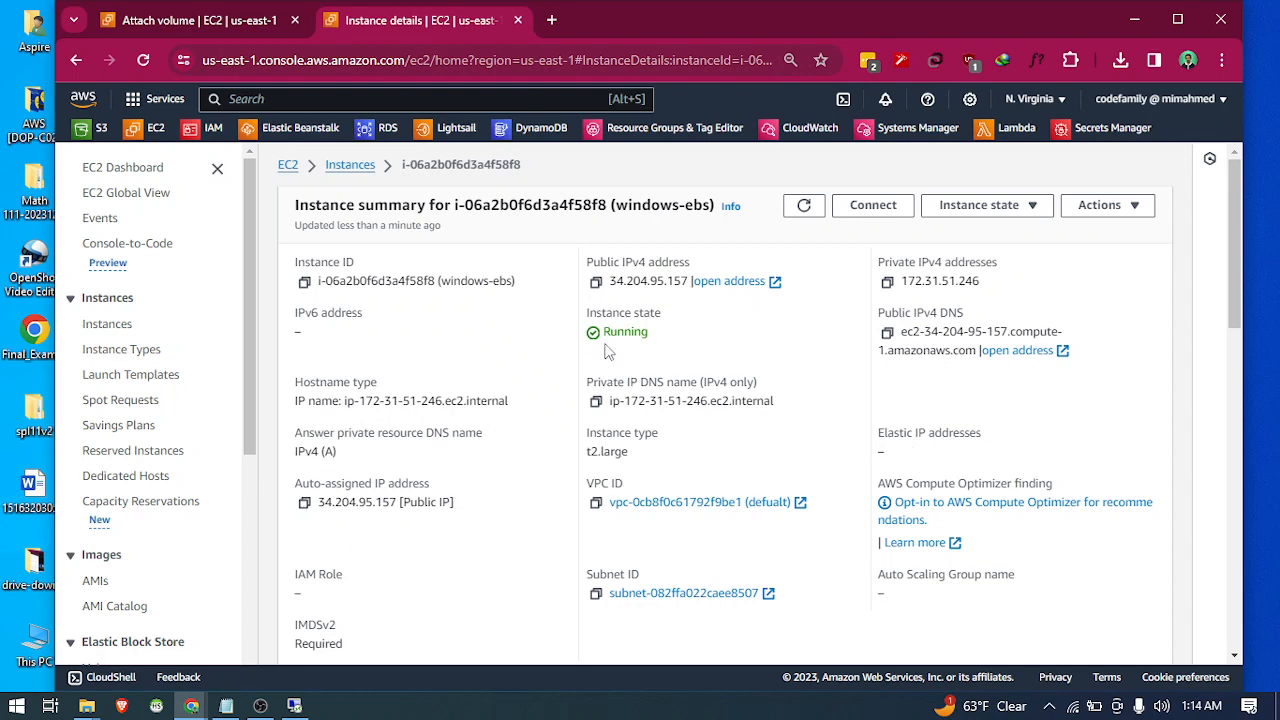
pyautogui.scroll(-4, 737, 394)
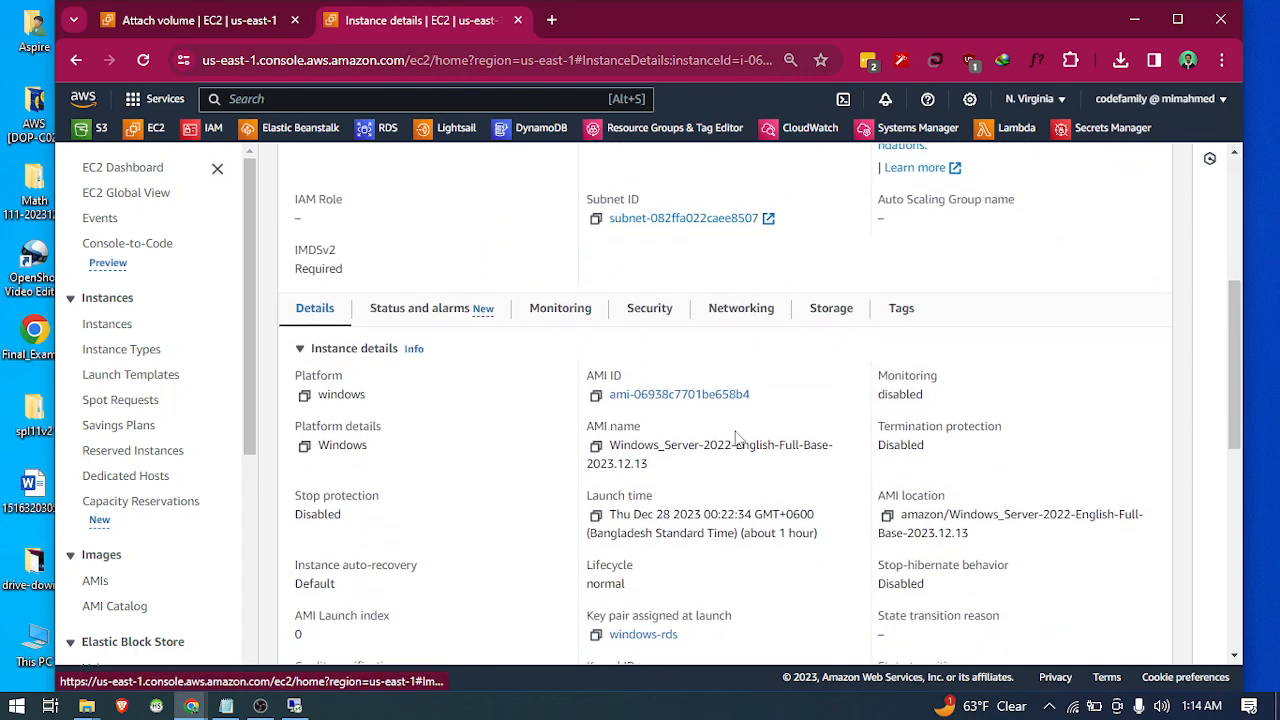
pyautogui.scroll(-1, 870, 425)
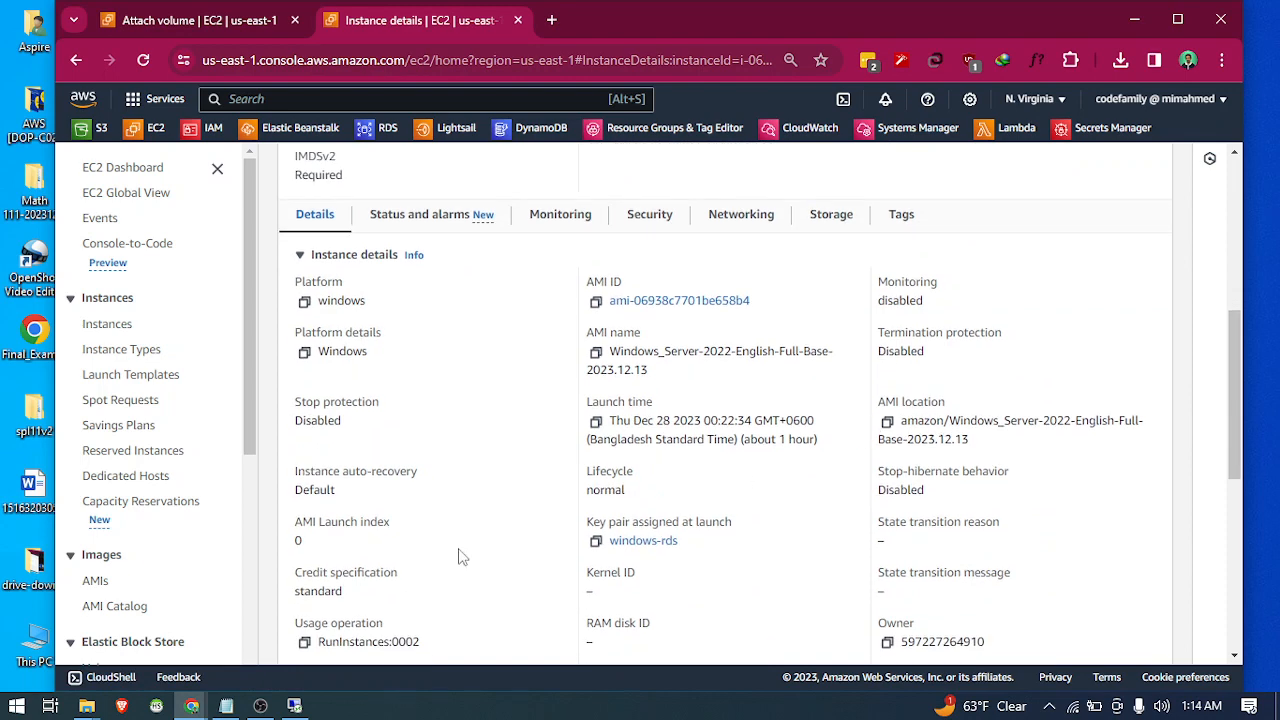
pyautogui.scroll(-1, 424, 518)
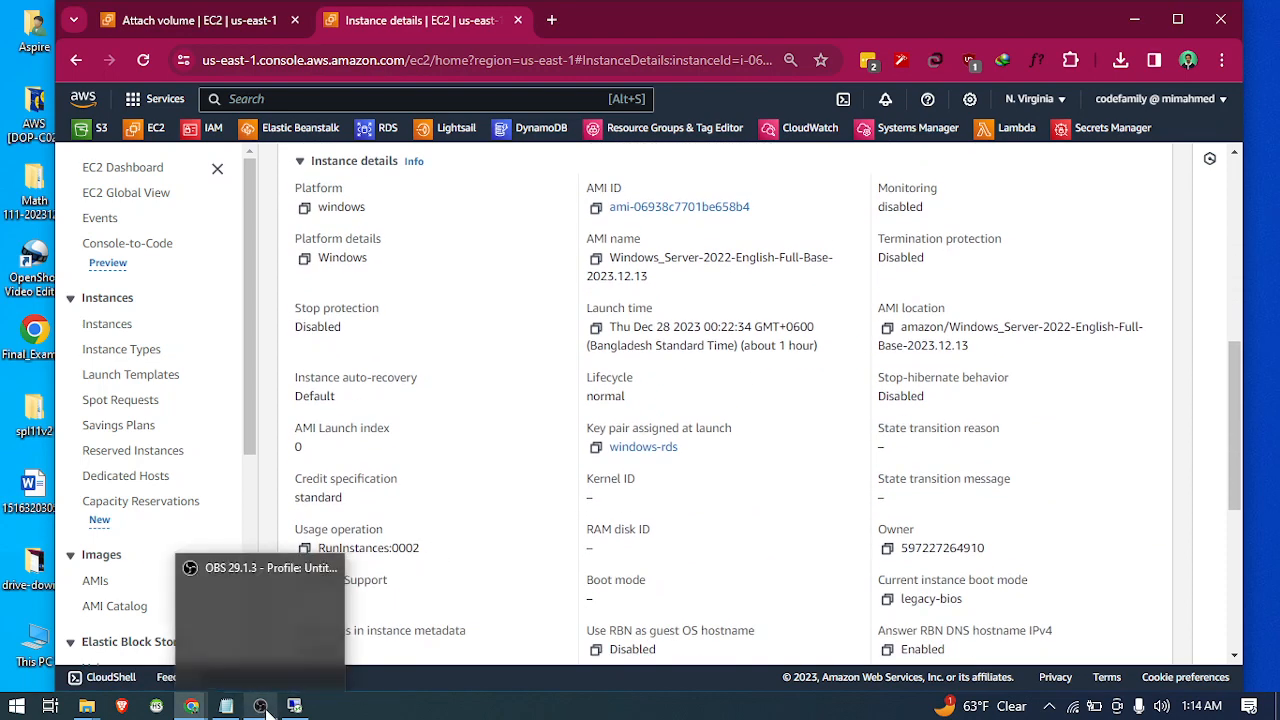
pyautogui.scroll(-3, 416, 462)
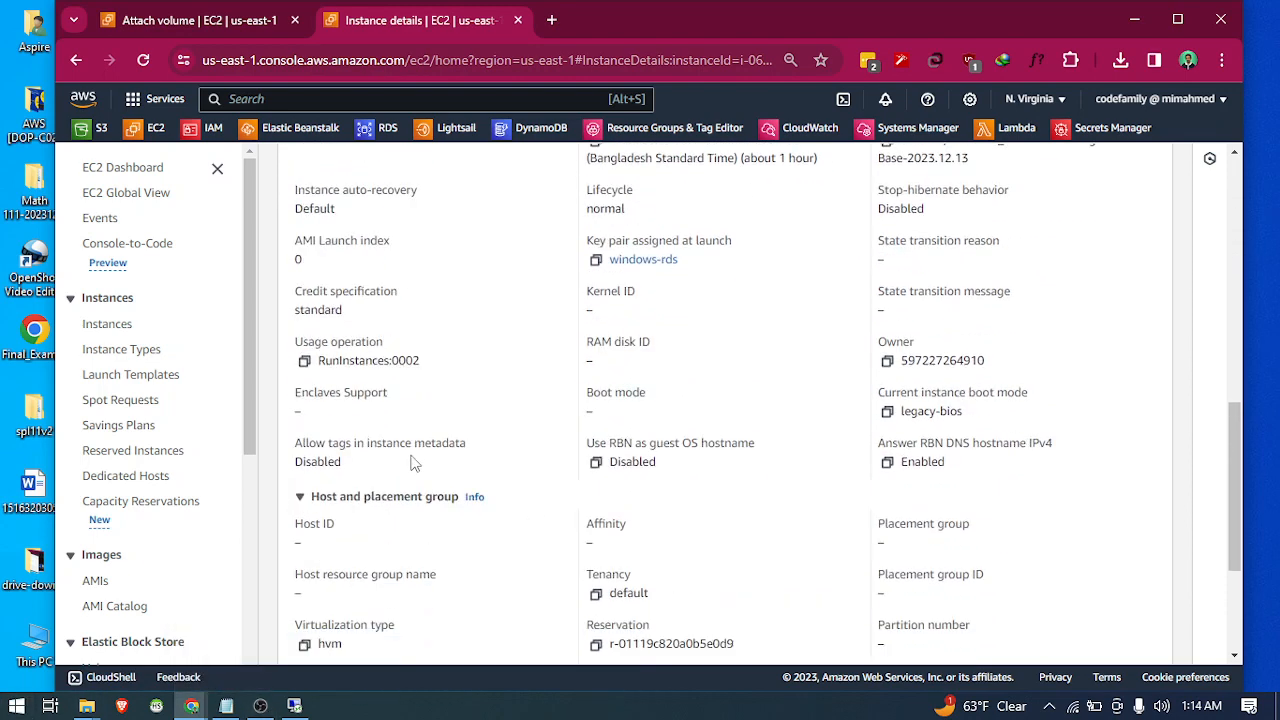
pyautogui.scroll(-2, 578, 472)
pyautogui.scroll(7, 578, 472)
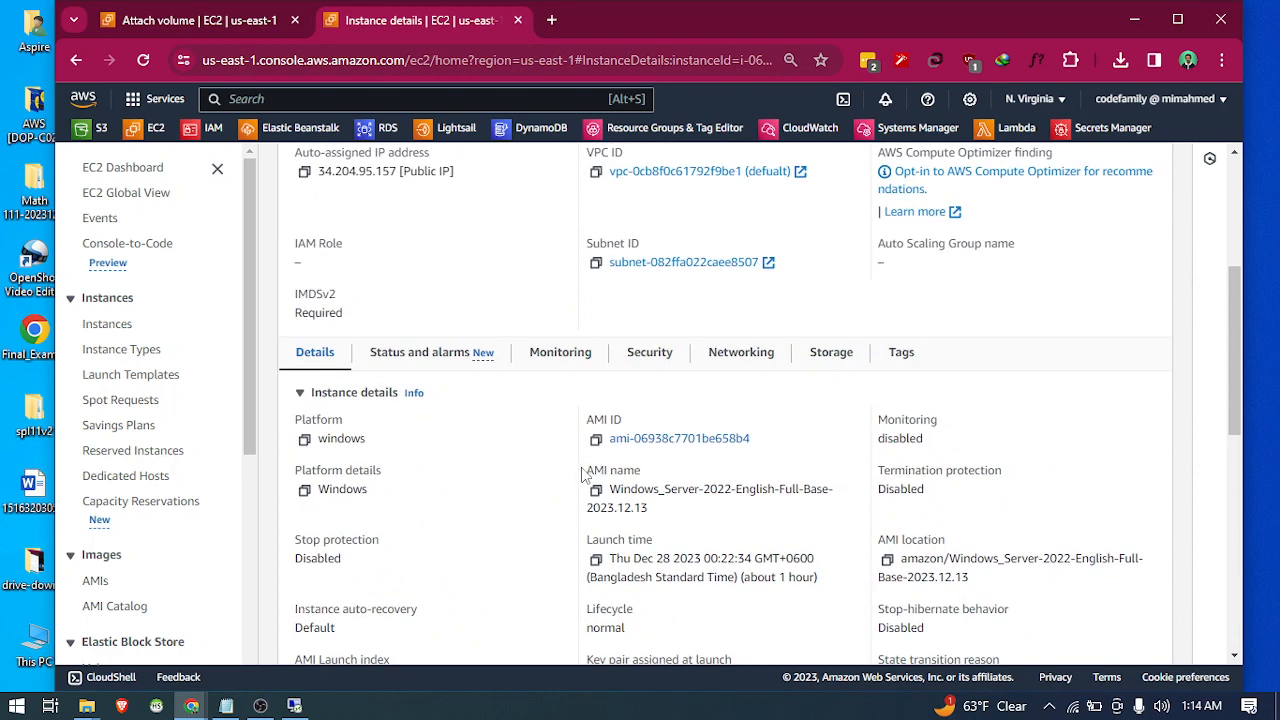
pyautogui.scroll(3, 583, 473)
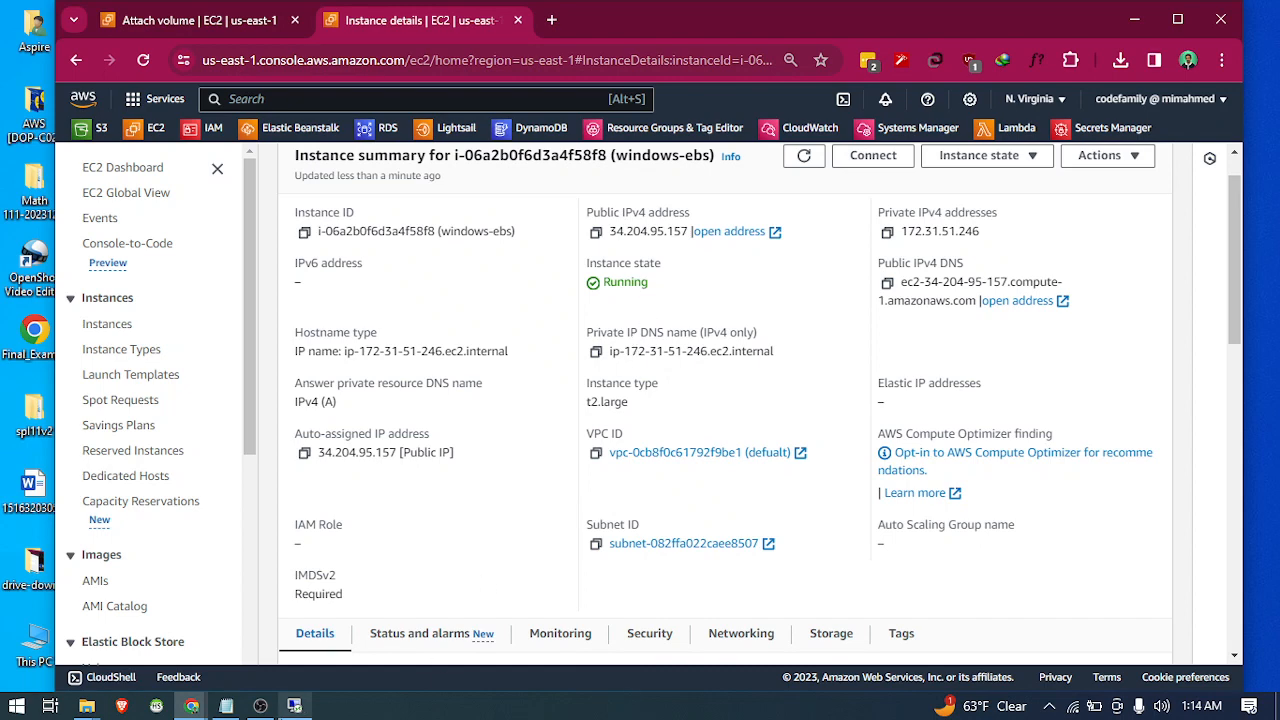
pyautogui.click(260, 706)
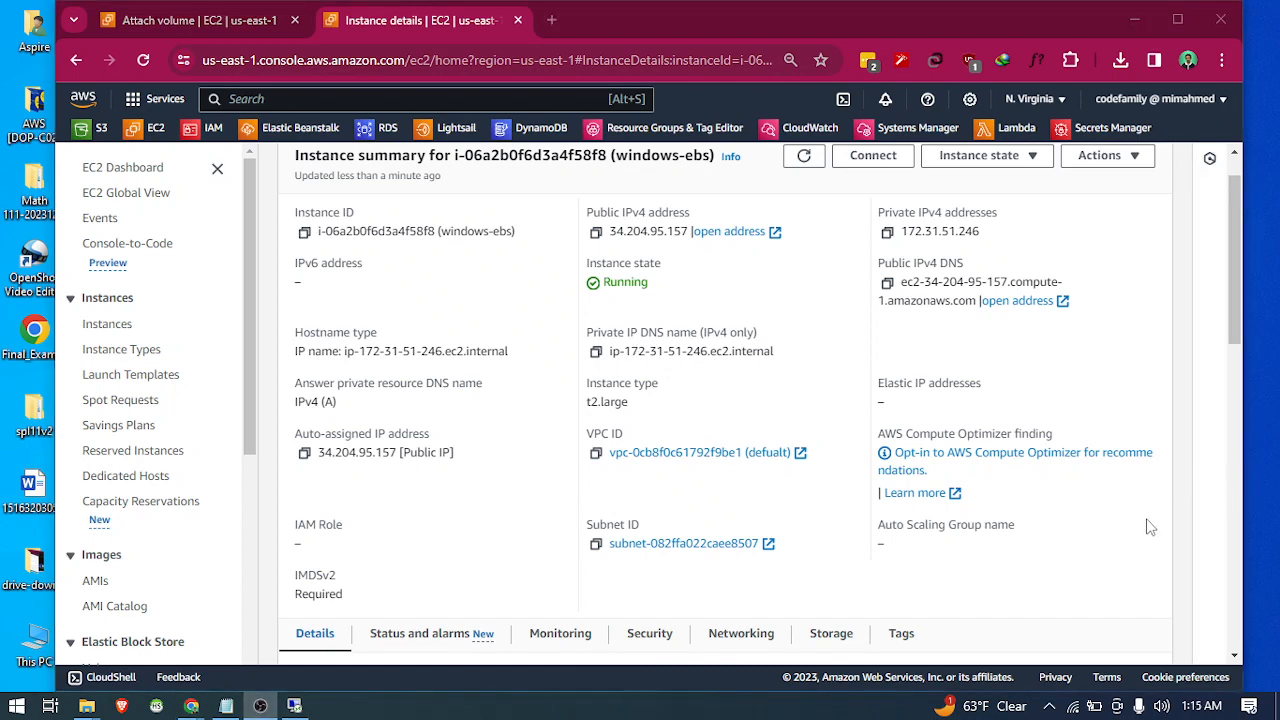
pyautogui.scroll(1, 1150, 527)
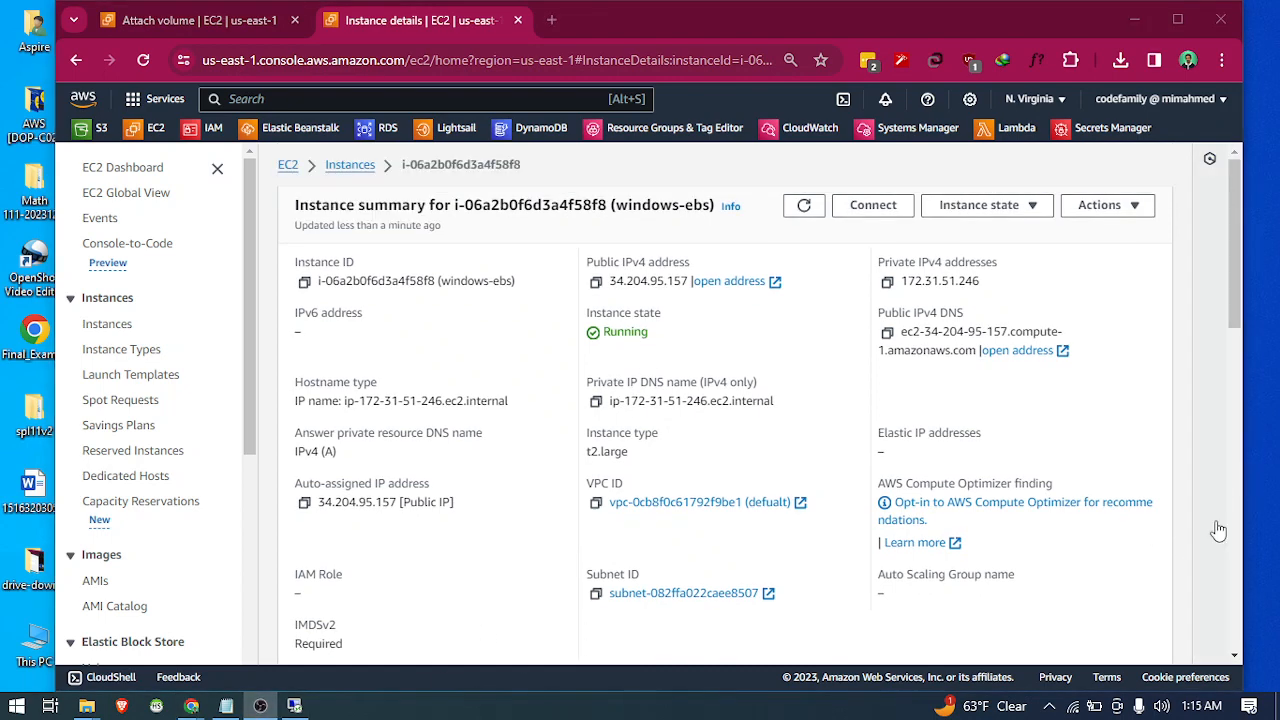
# Return to the instances list, select windows-ebs, and check its Availability Zone.
pyautogui.click(372, 167)
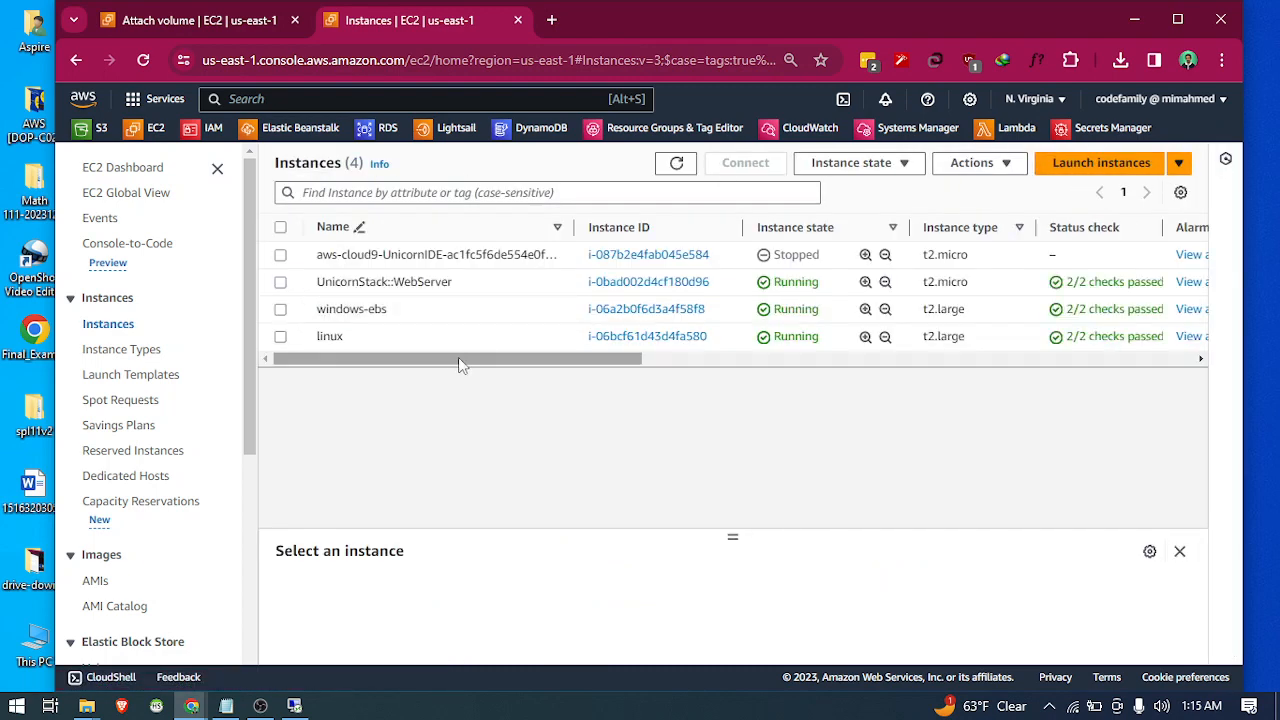
pyautogui.click(284, 321)
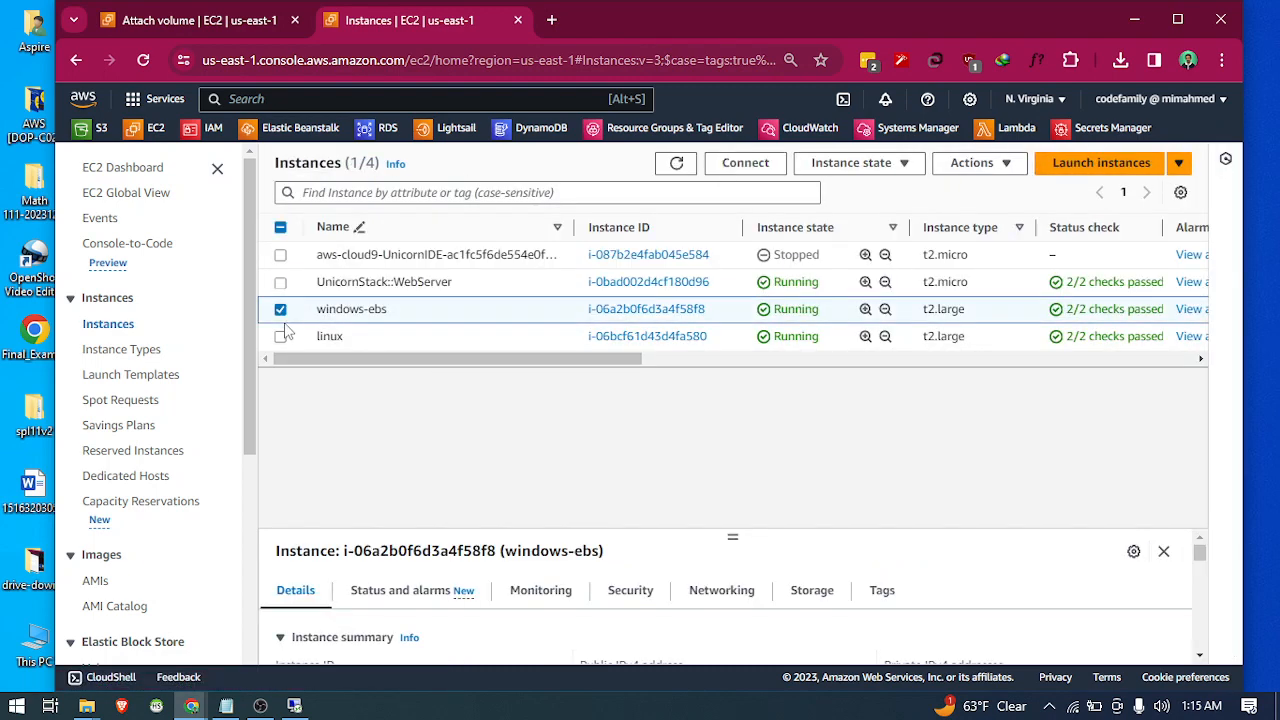
pyautogui.moveTo(425, 362); pyautogui.dragTo(743, 362)
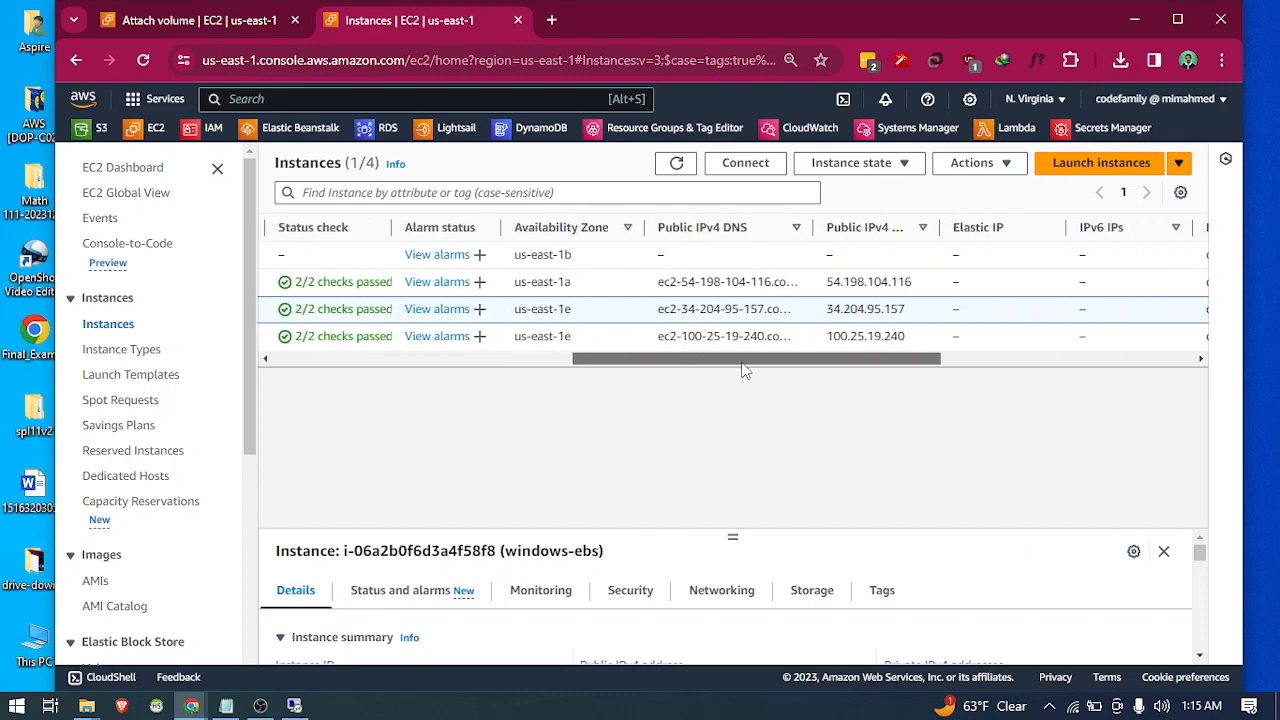
pyautogui.hscroll(3, 814, 372)
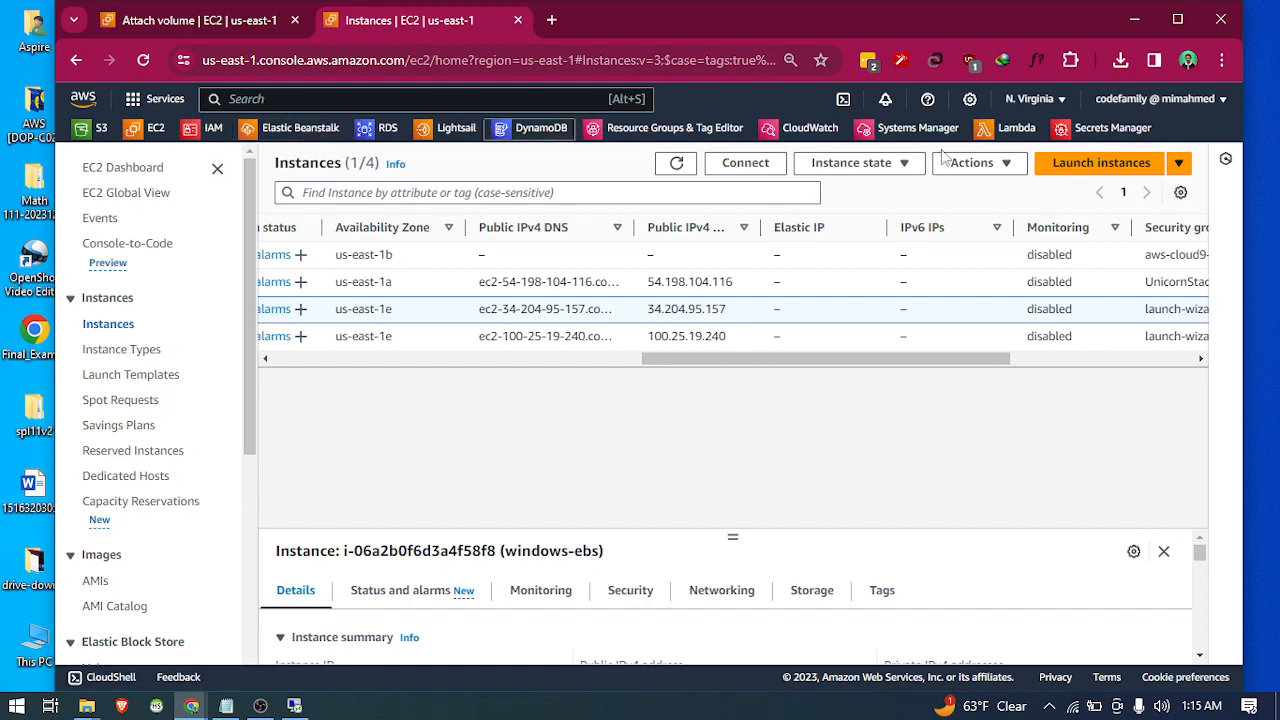
# Leave the attach form for volume vol-0d7926b6bdac92867 and go back to the volumes list.
pyautogui.click(135, 20)
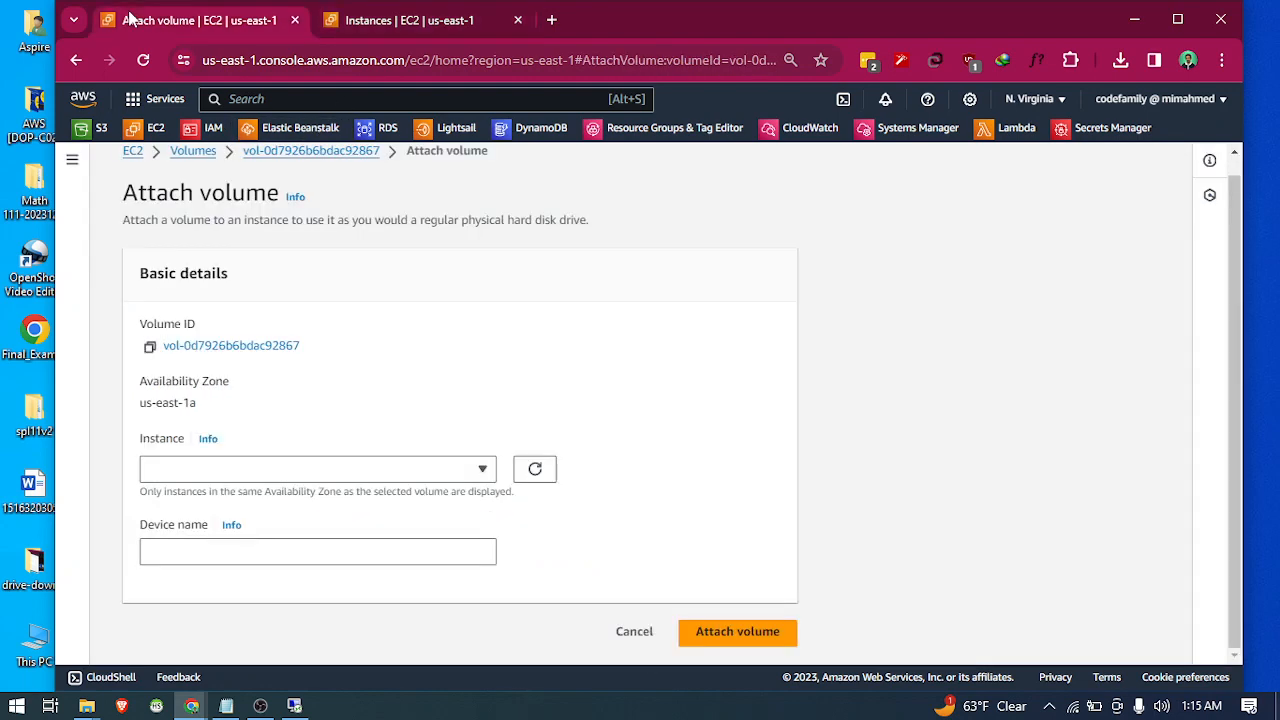
pyautogui.click(272, 153)
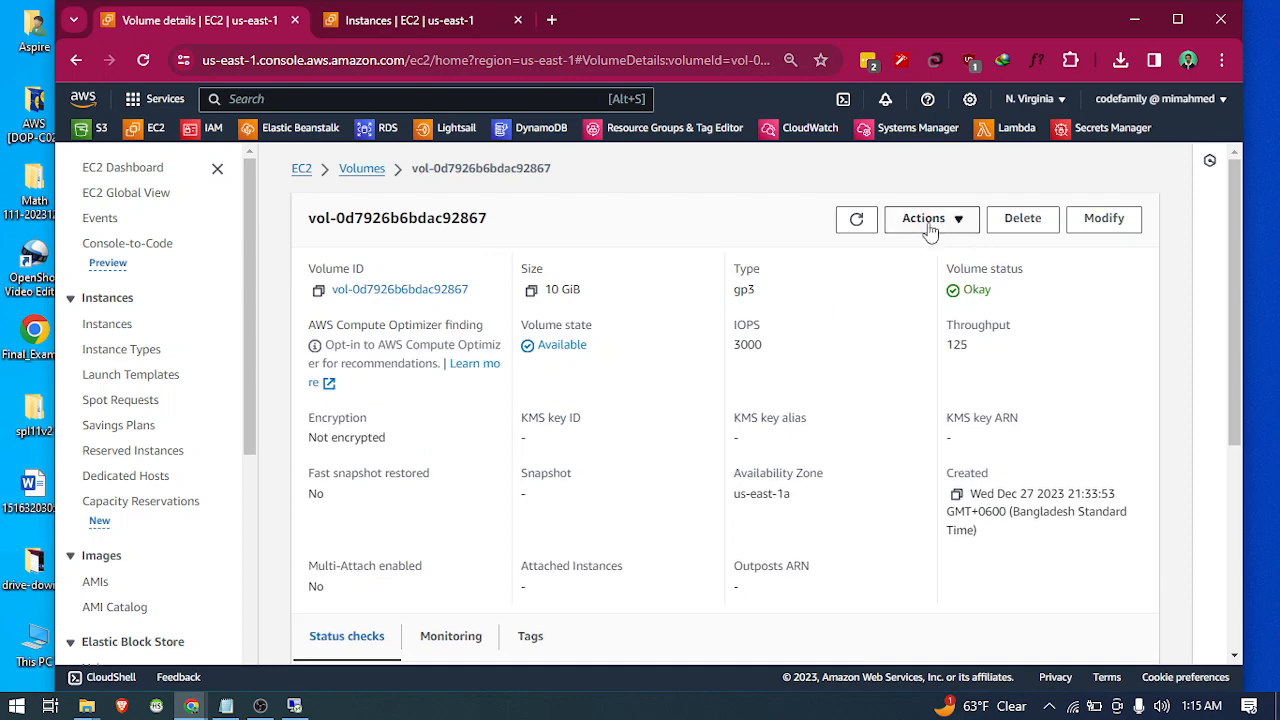
pyautogui.click(918, 218)
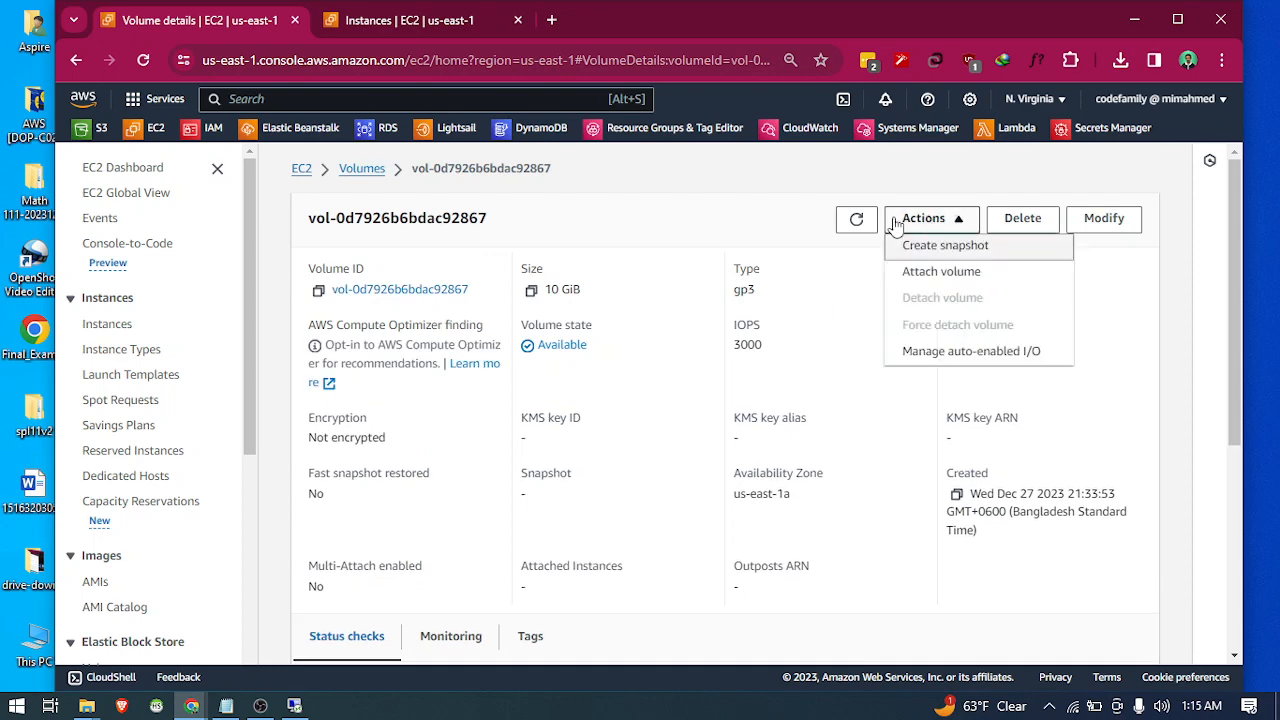
pyautogui.click(368, 170)
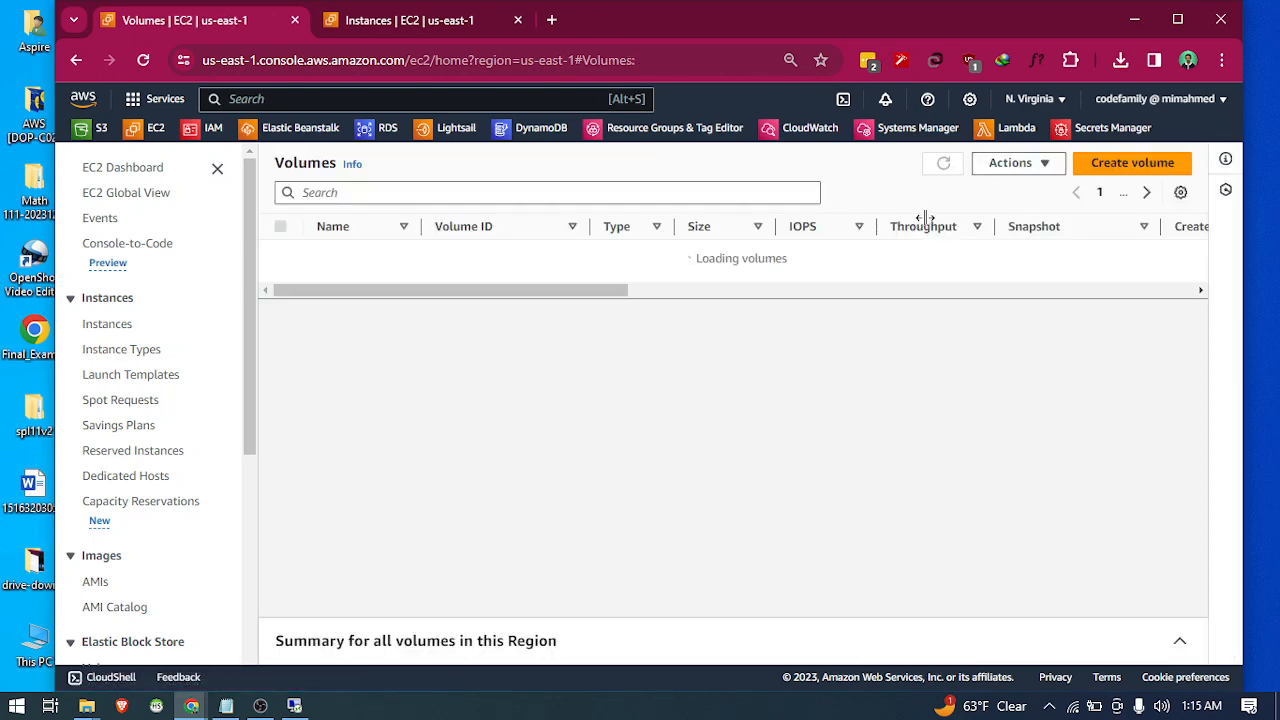
# Create a 30 GiB General Purpose SSD (gp3) volume in Availability Zone us-east-1e, without a snapshot or encryption.
pyautogui.click(1131, 165)
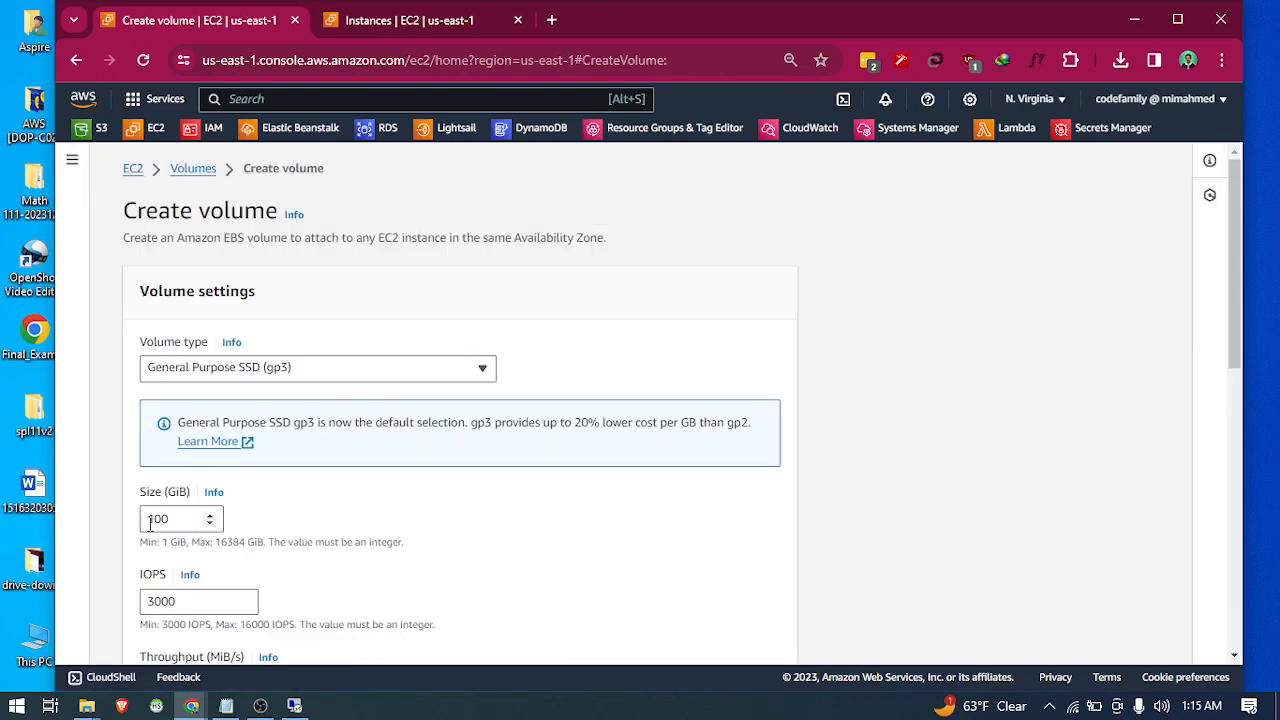
pyautogui.doubleClick(150, 522)
pyautogui.write('30')
pyautogui.scroll(-2, 247, 443)
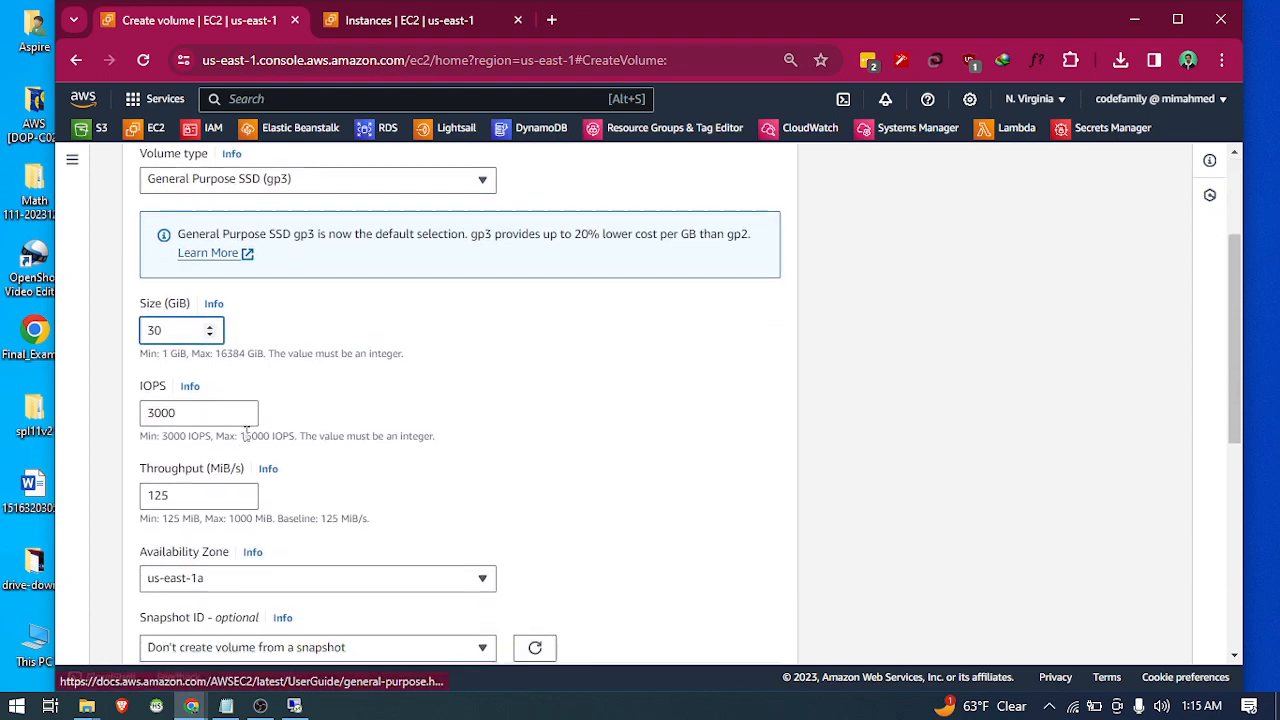
pyautogui.scroll(-2, 247, 440)
pyautogui.click(212, 393)
pyautogui.click(219, 556)
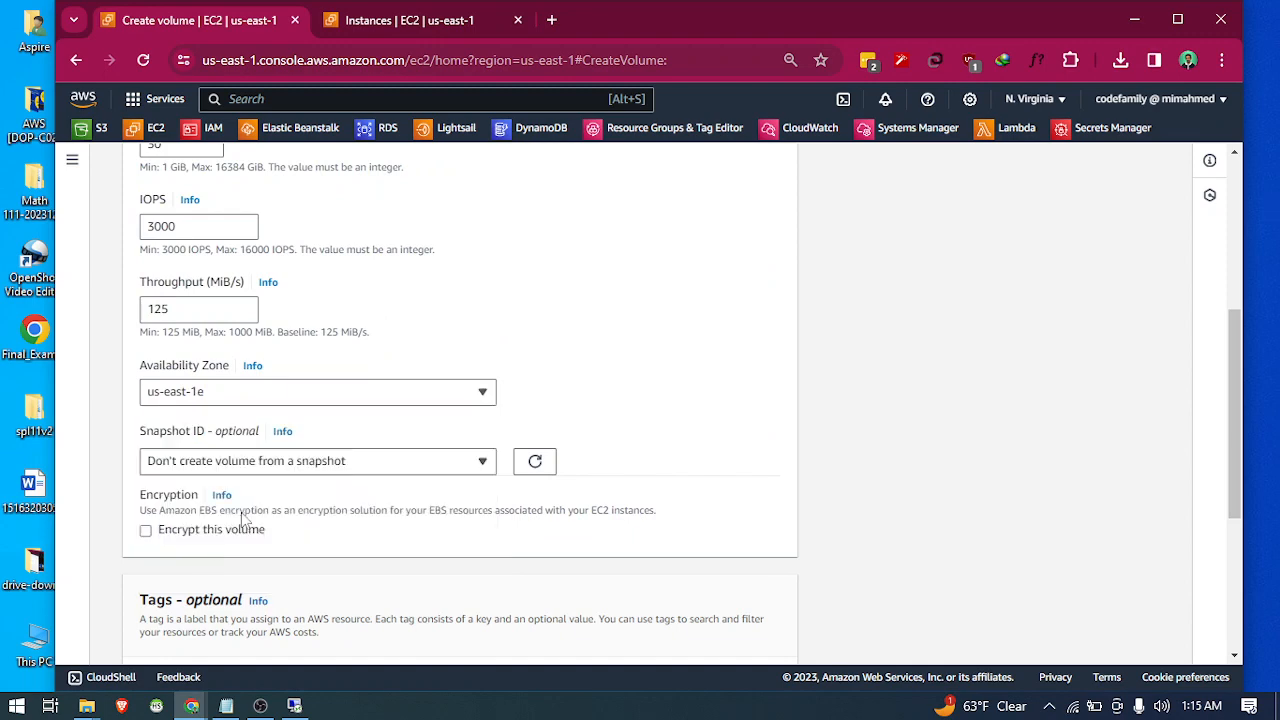
pyautogui.scroll(-3, 255, 410)
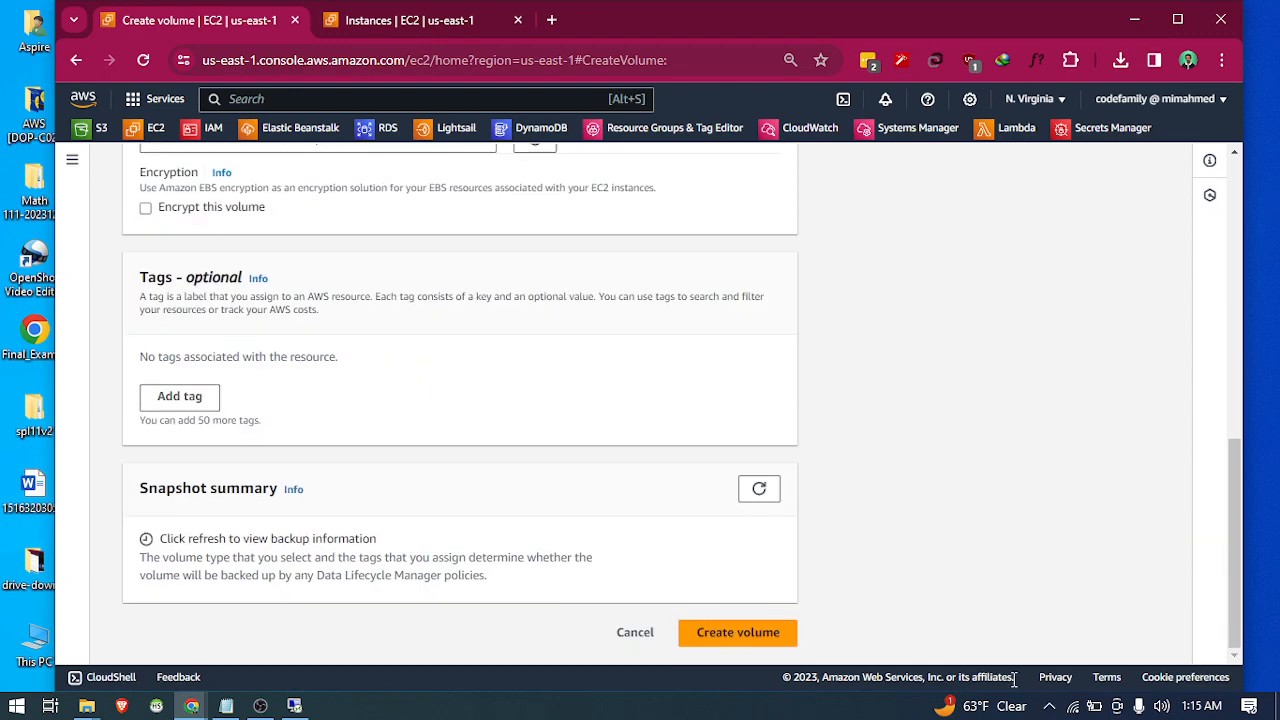
pyautogui.click(737, 632)
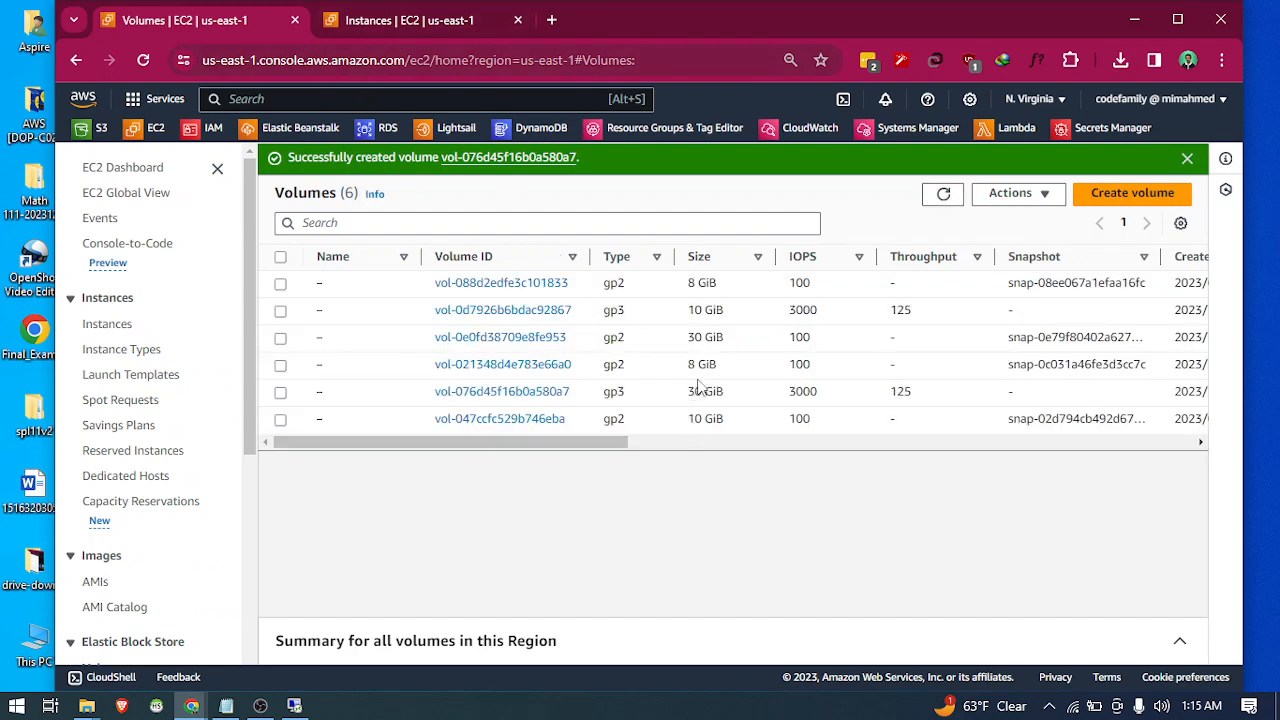
# Check the new 30 GiB gp3 volume's Availability Zone and refresh the volumes list to recheck its state.
pyautogui.moveTo(457, 441); pyautogui.dragTo(805, 457)
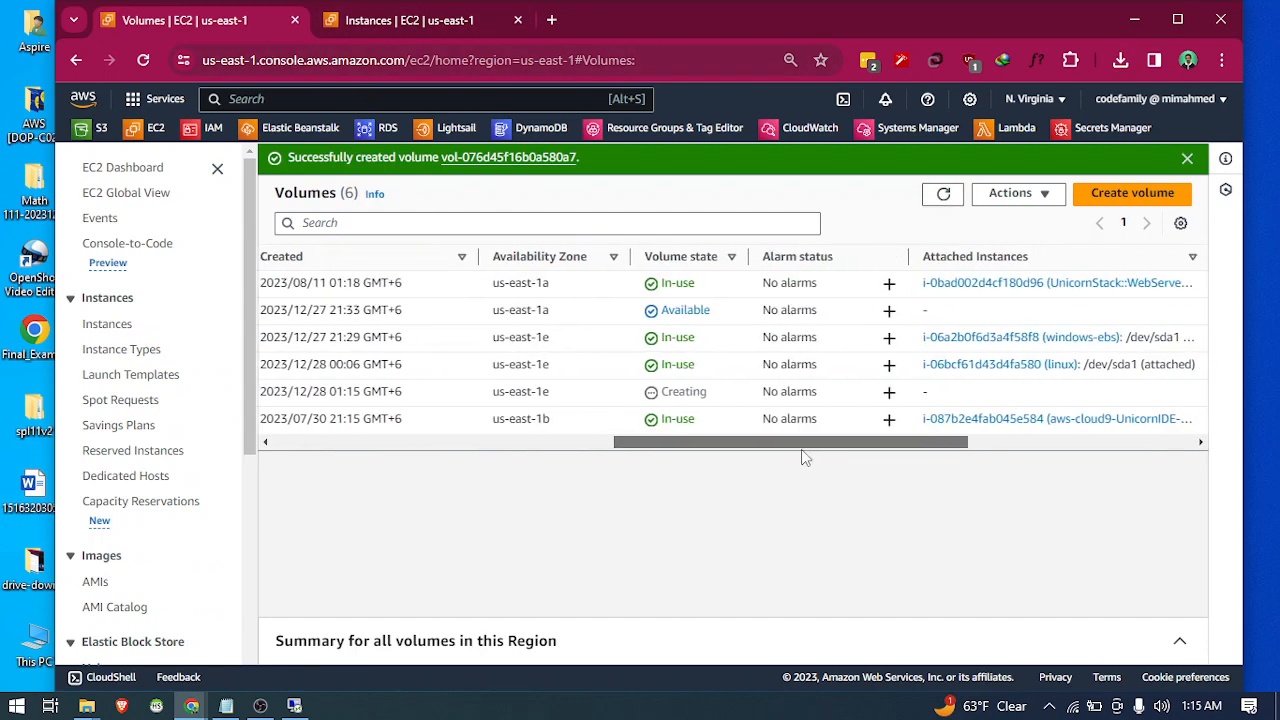
pyautogui.click(549, 394)
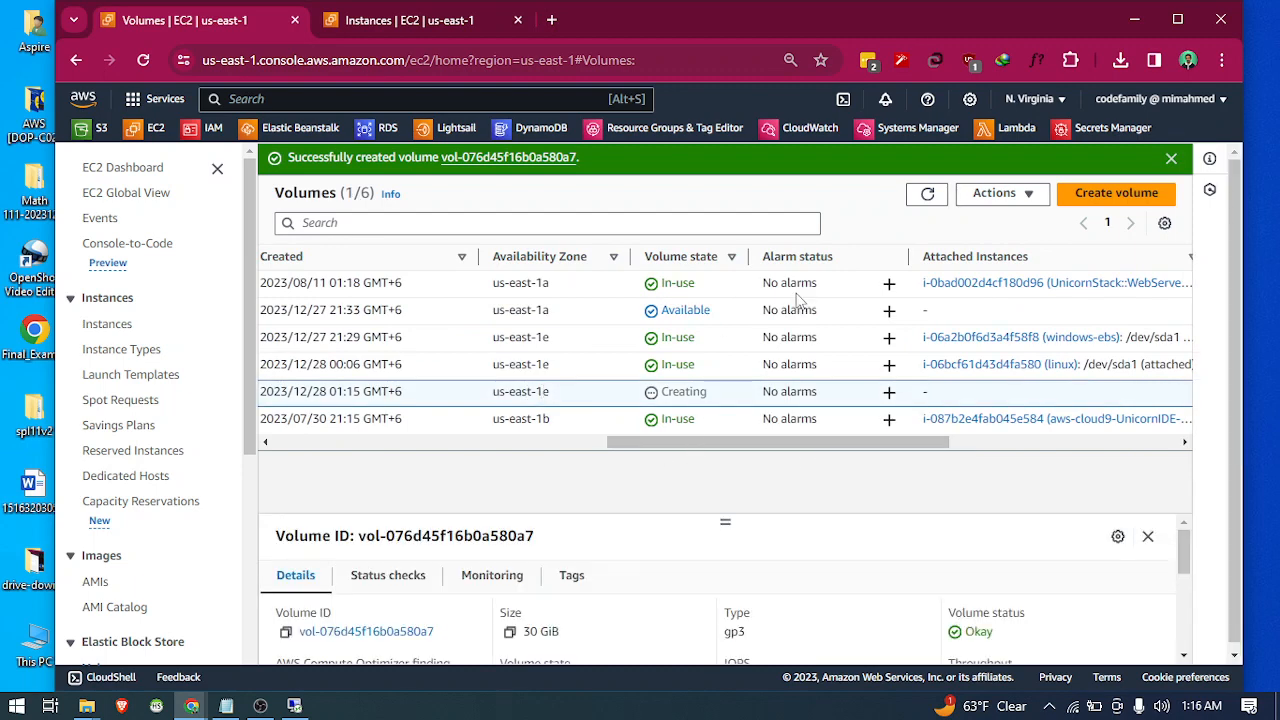
pyautogui.click(927, 193)
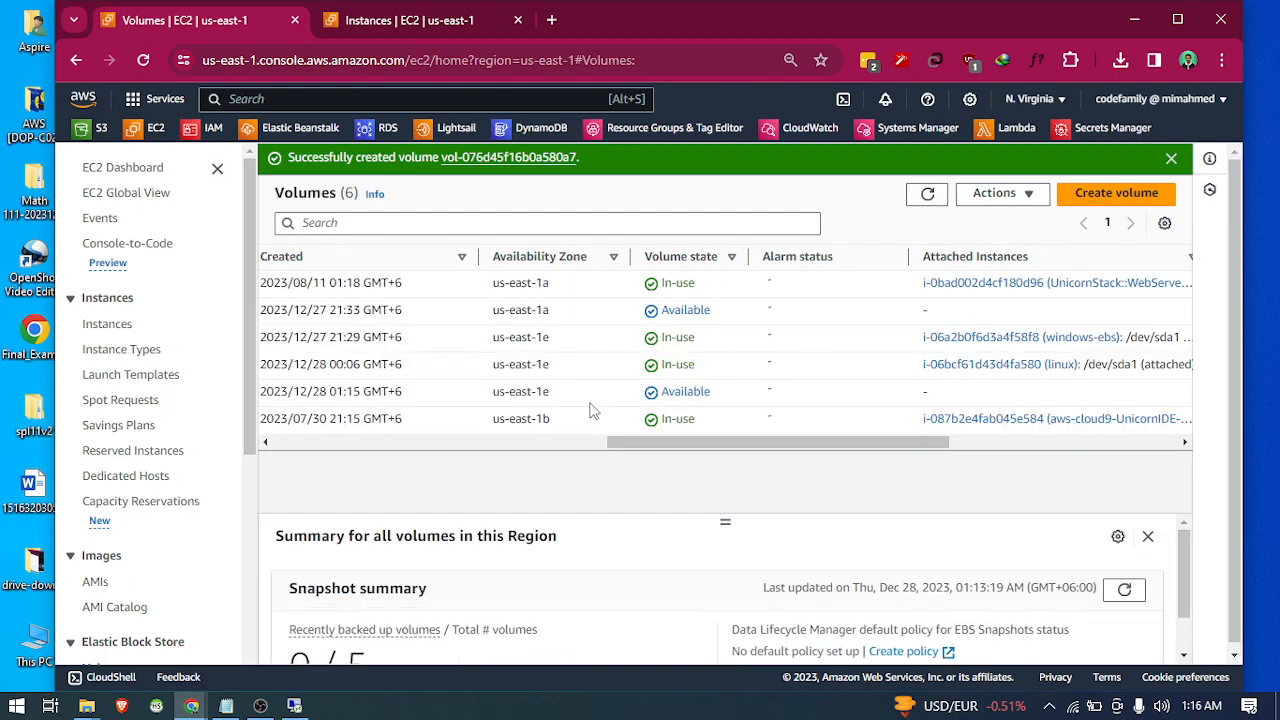
# Attach the new 30 GiB gp3 volume to the windows-ebs instance with device name xvdf.
pyautogui.moveTo(666, 441); pyautogui.dragTo(265, 412)
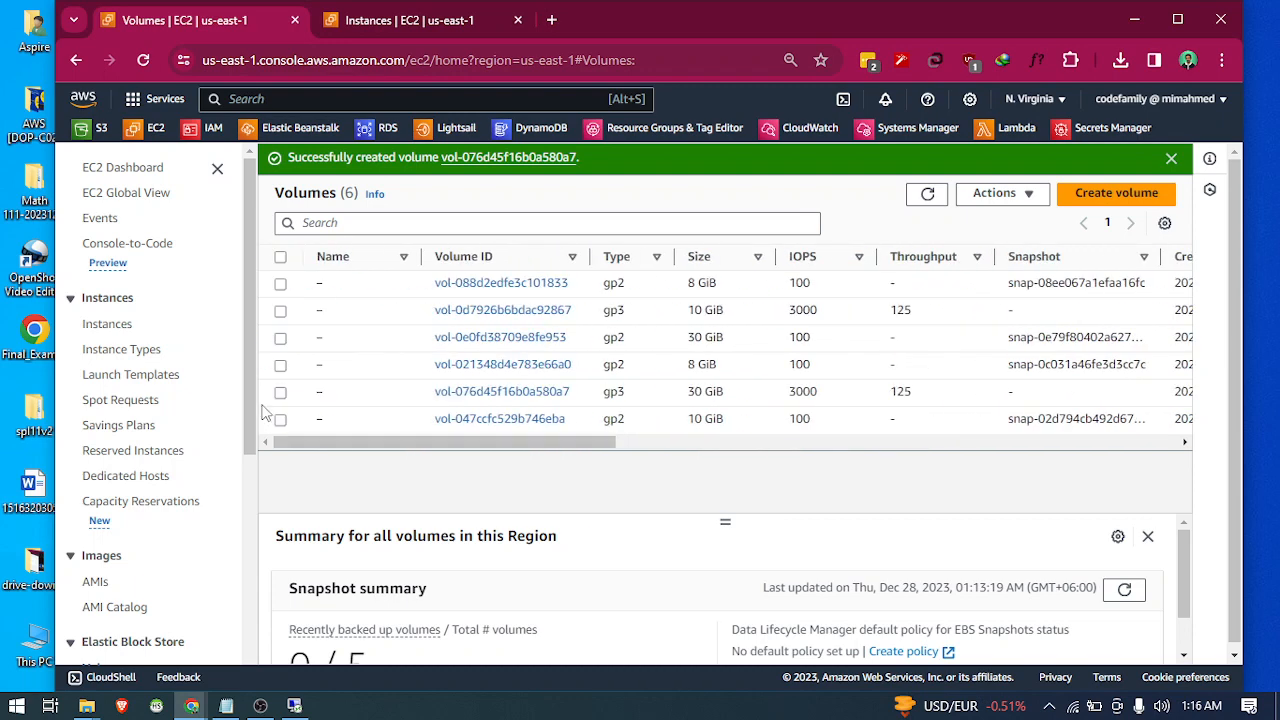
pyautogui.click(282, 394)
pyautogui.click(1010, 194)
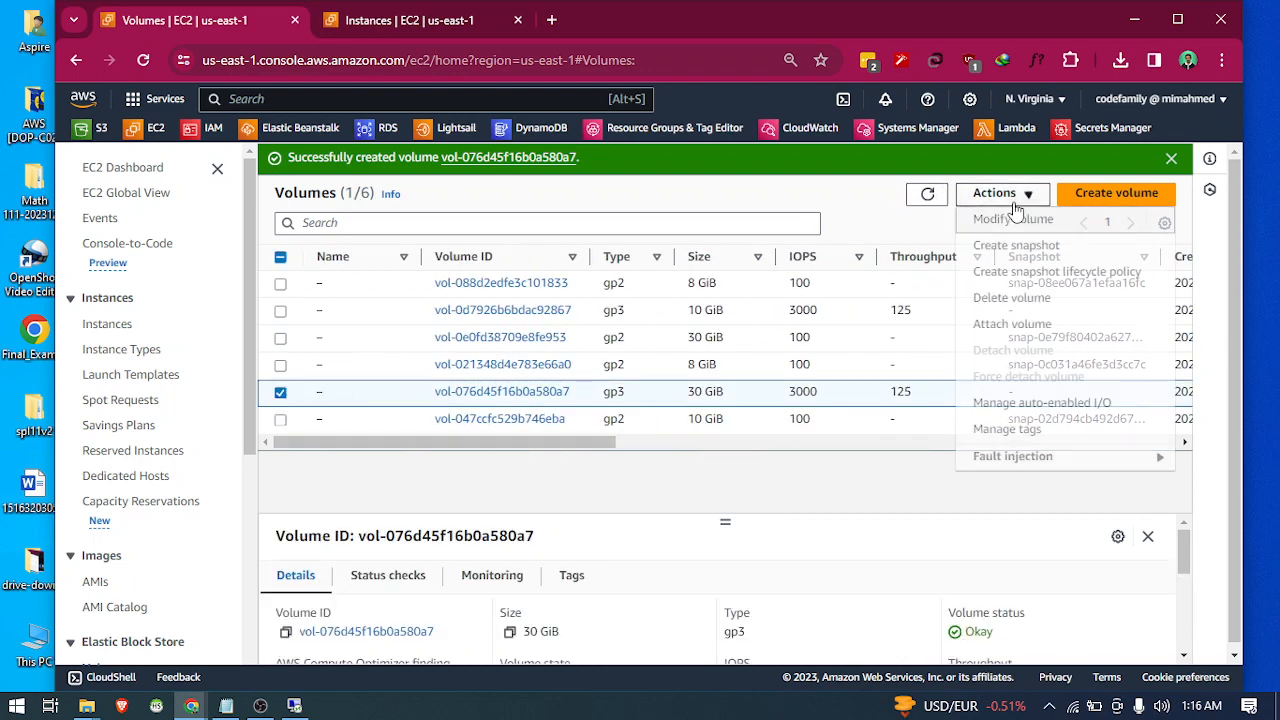
pyautogui.click(1012, 324)
pyautogui.click(318, 486)
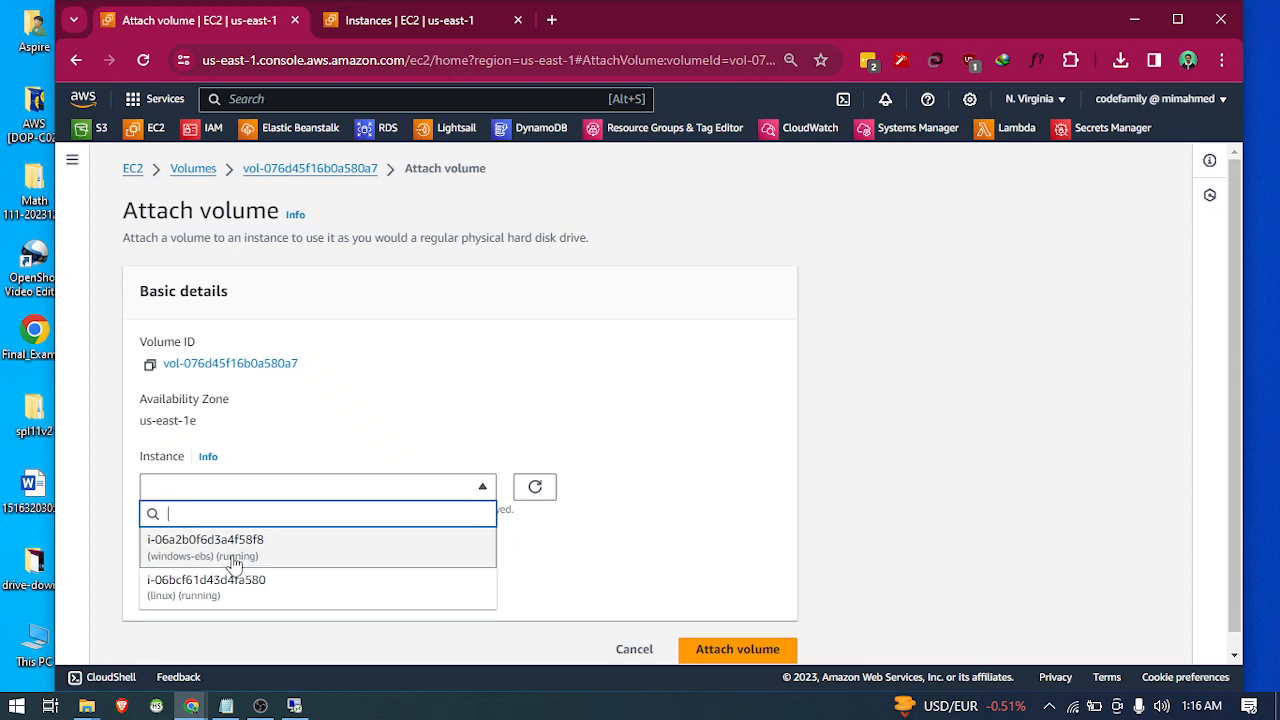
pyautogui.click(186, 552)
pyautogui.scroll(-1, 589, 490)
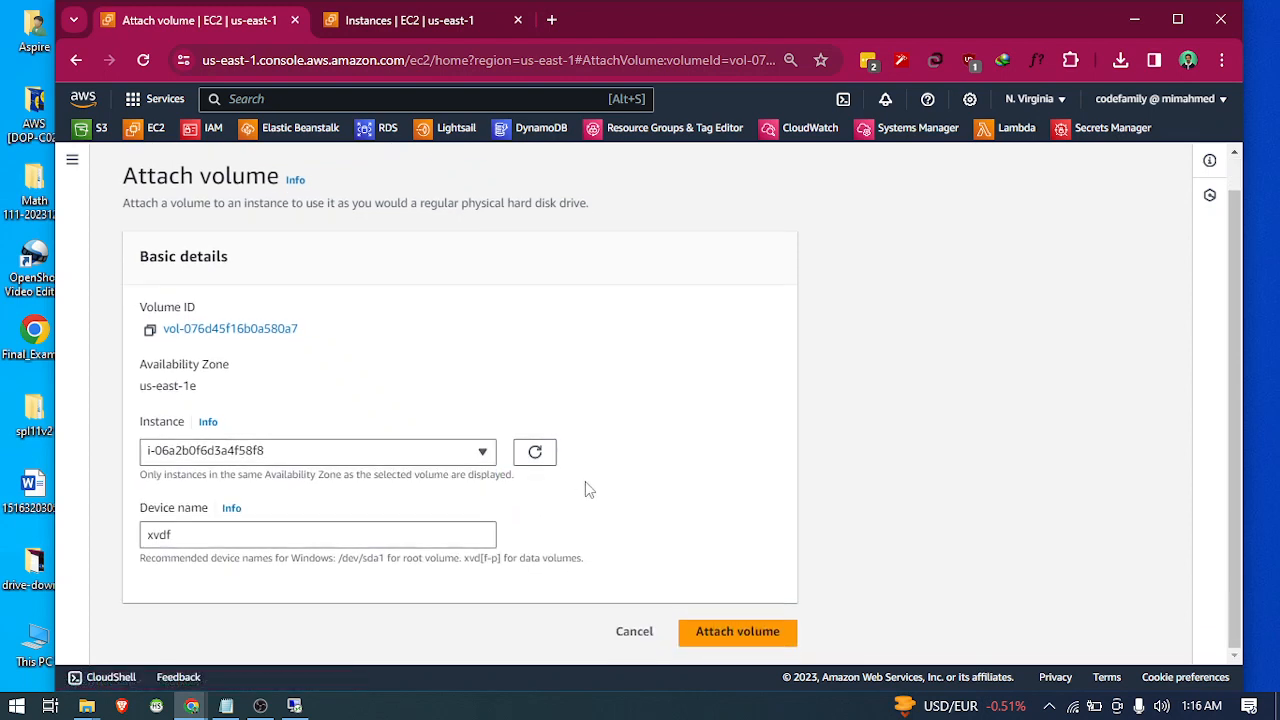
pyautogui.click(714, 632)
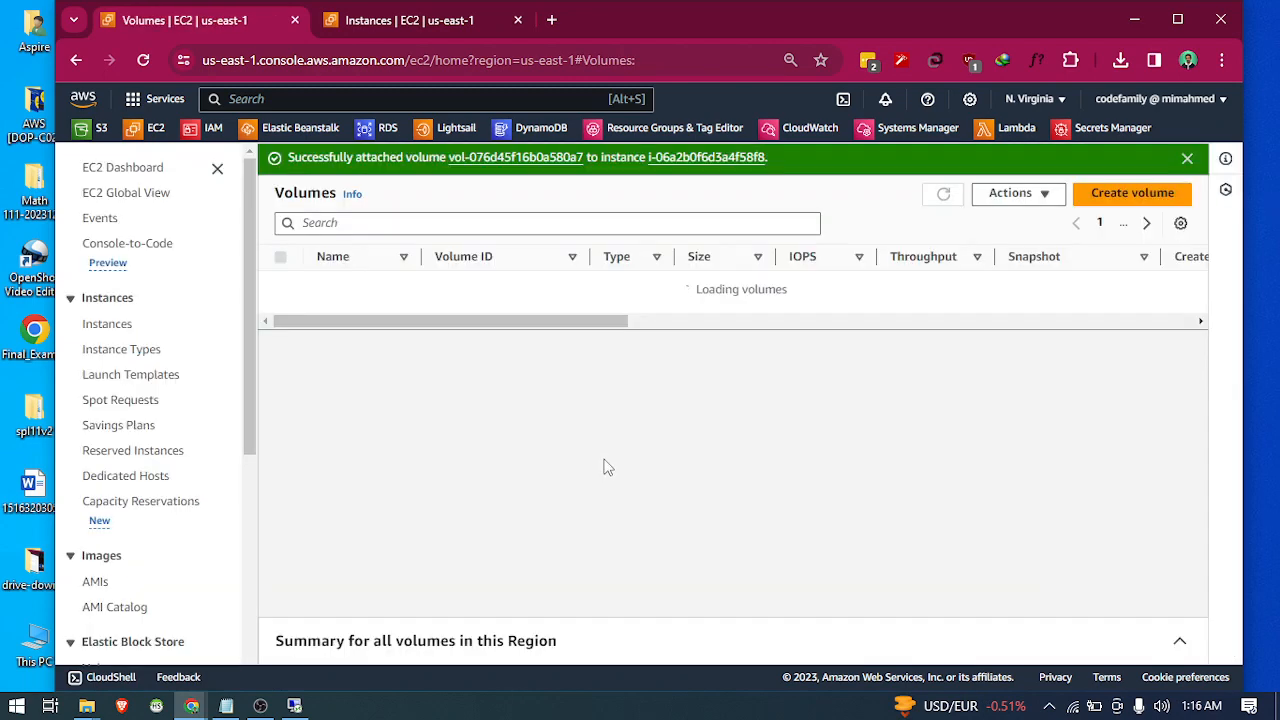
# Check the new volume's state and its attached instance, widening the Attached Instances column to read the full entry.
pyautogui.moveTo(613, 449); pyautogui.dragTo(960, 462)
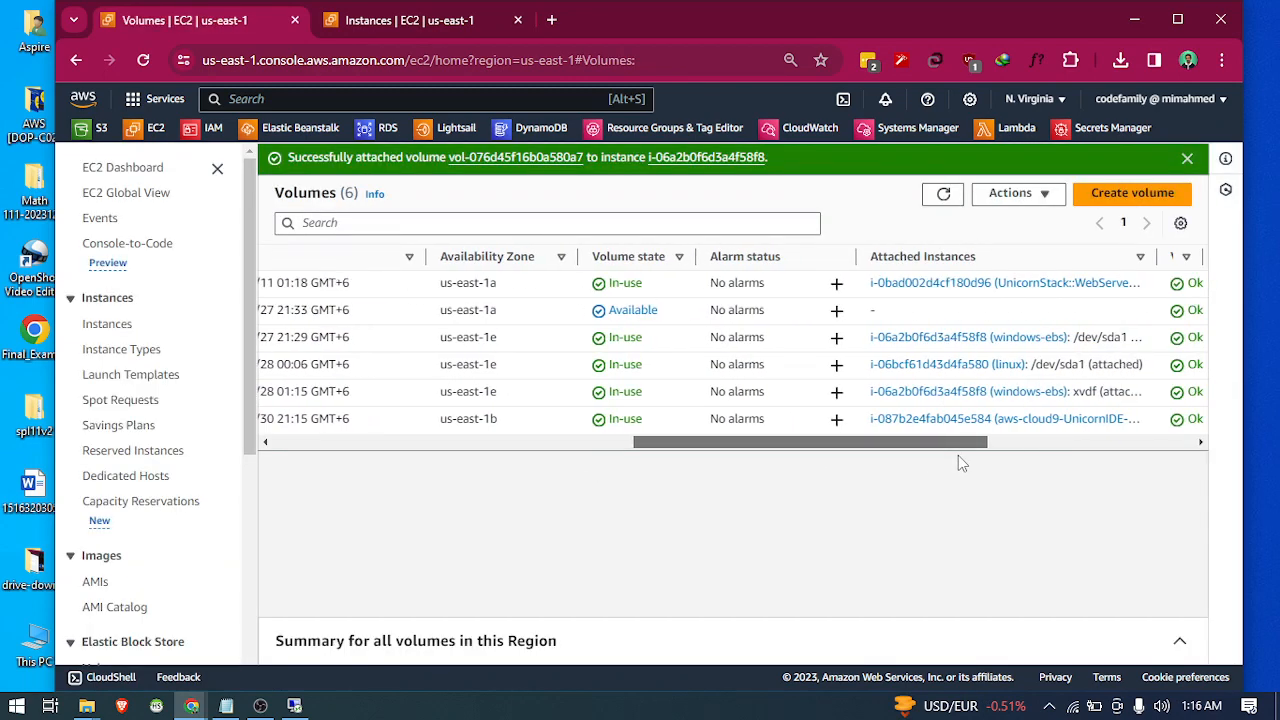
pyautogui.moveTo(612, 391); pyautogui.dragTo(650, 392)
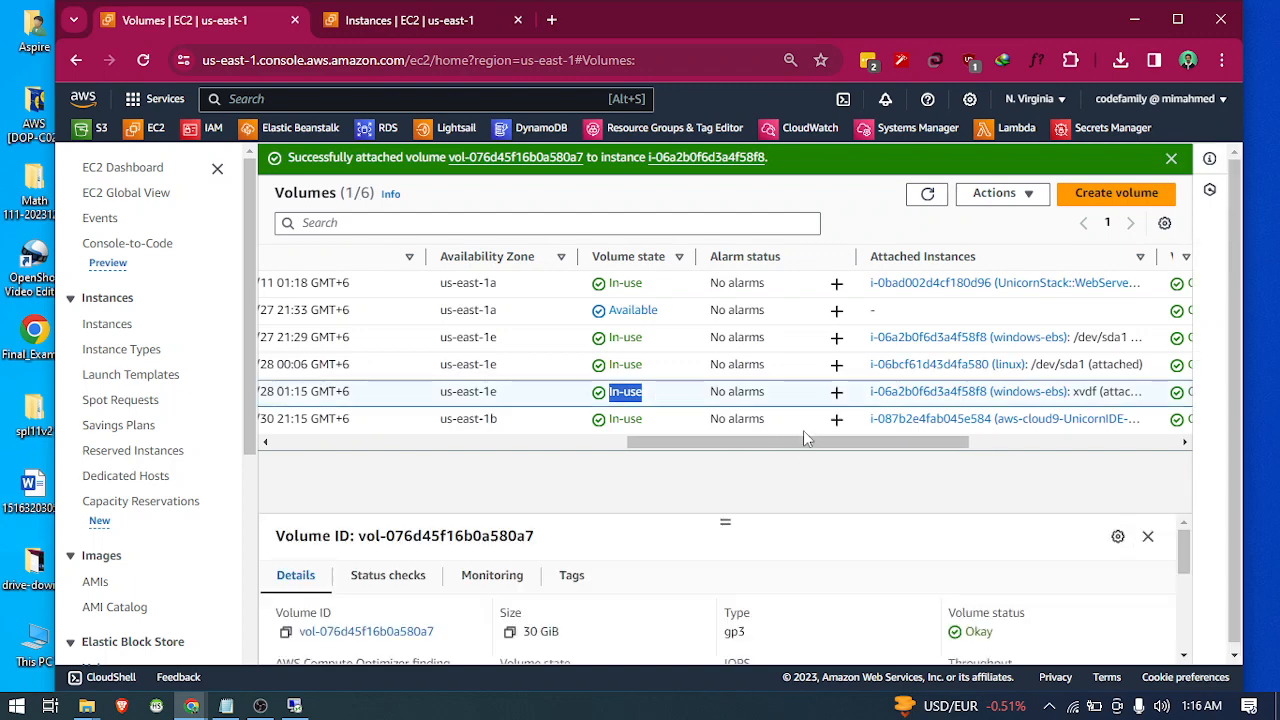
pyautogui.moveTo(802, 445); pyautogui.dragTo(921, 461)
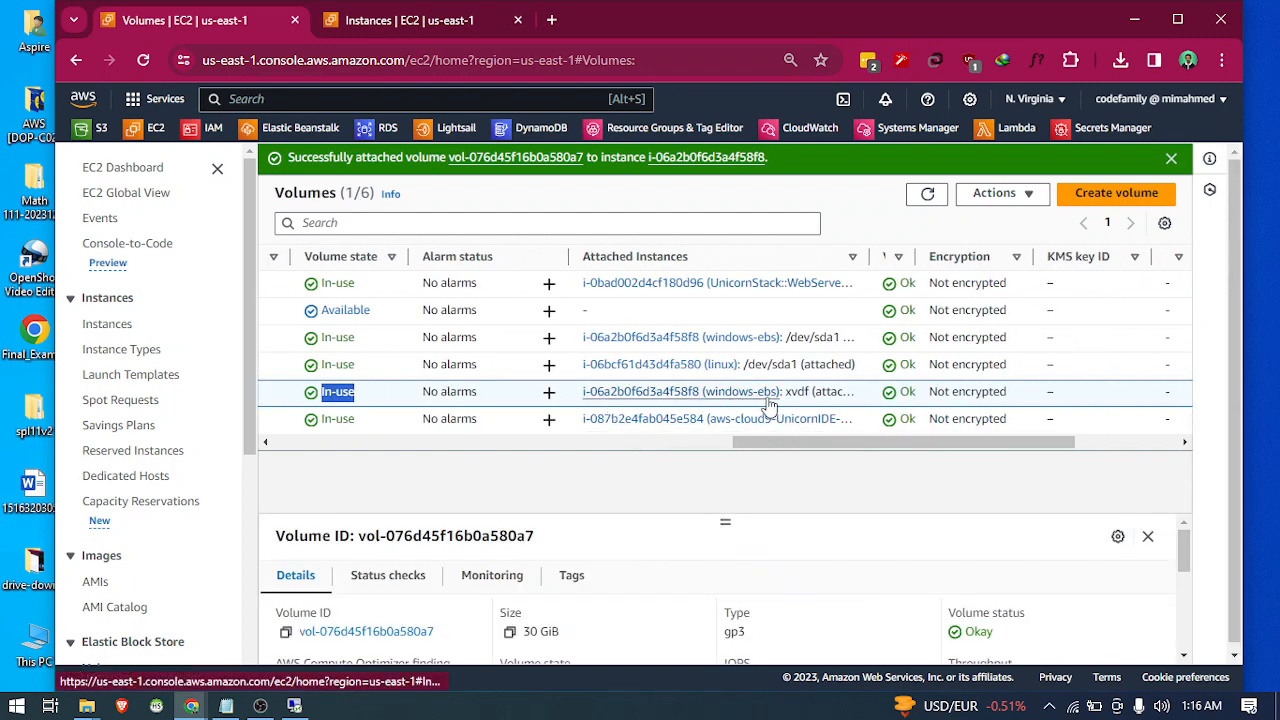
pyautogui.moveTo(875, 258); pyautogui.dragTo(949, 258)
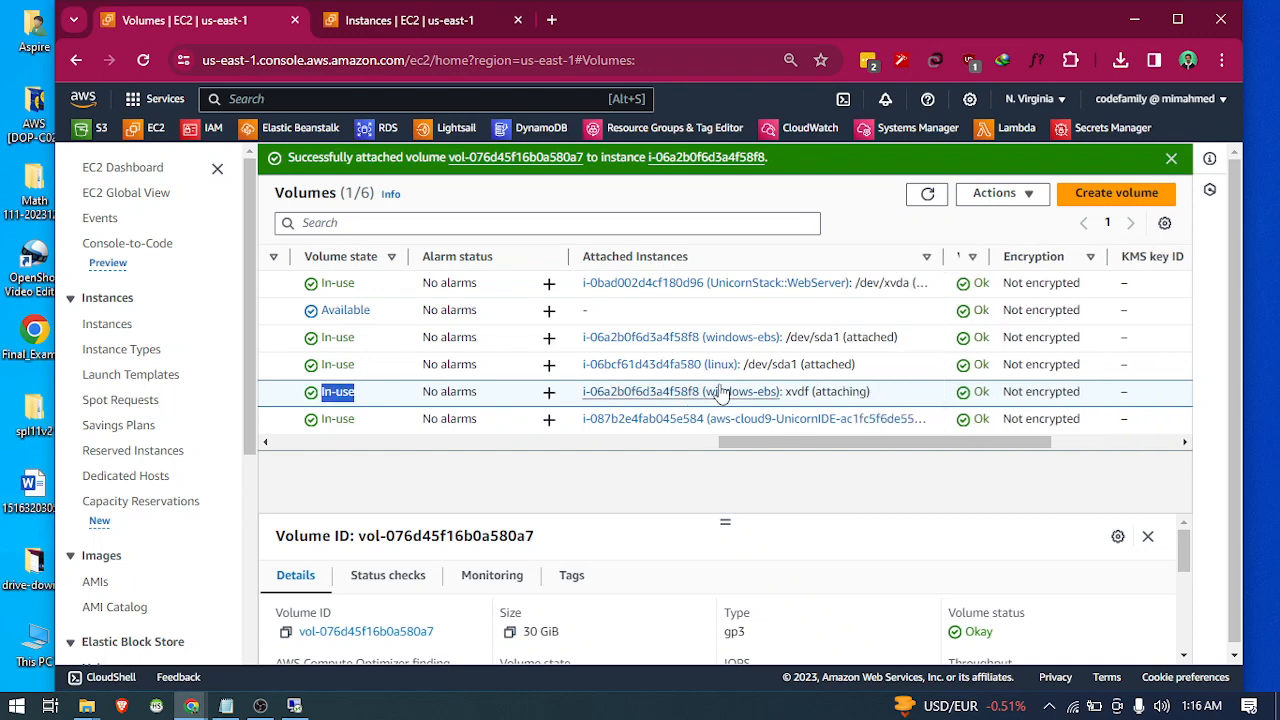
# Go back to the instances list and find windows-ebs to compare its name and ID with the volume's attachment.
pyautogui.click(424, 30)
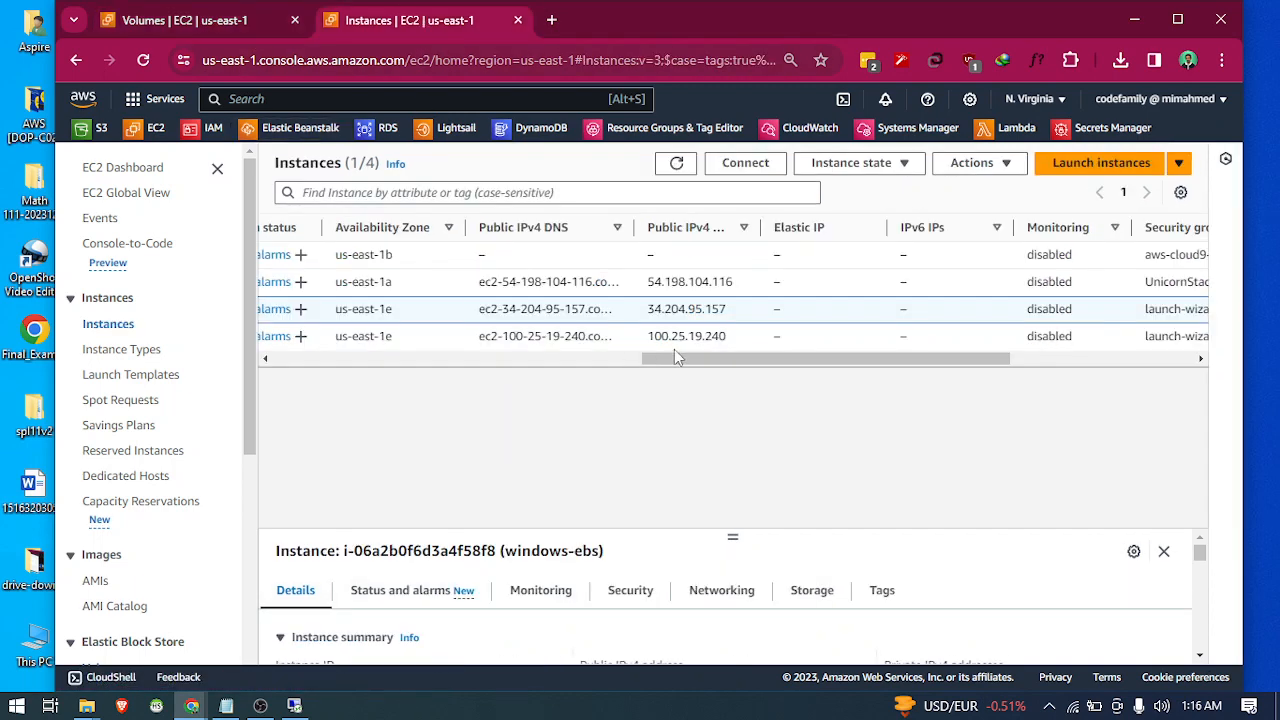
pyautogui.moveTo(686, 360); pyautogui.dragTo(258, 323)
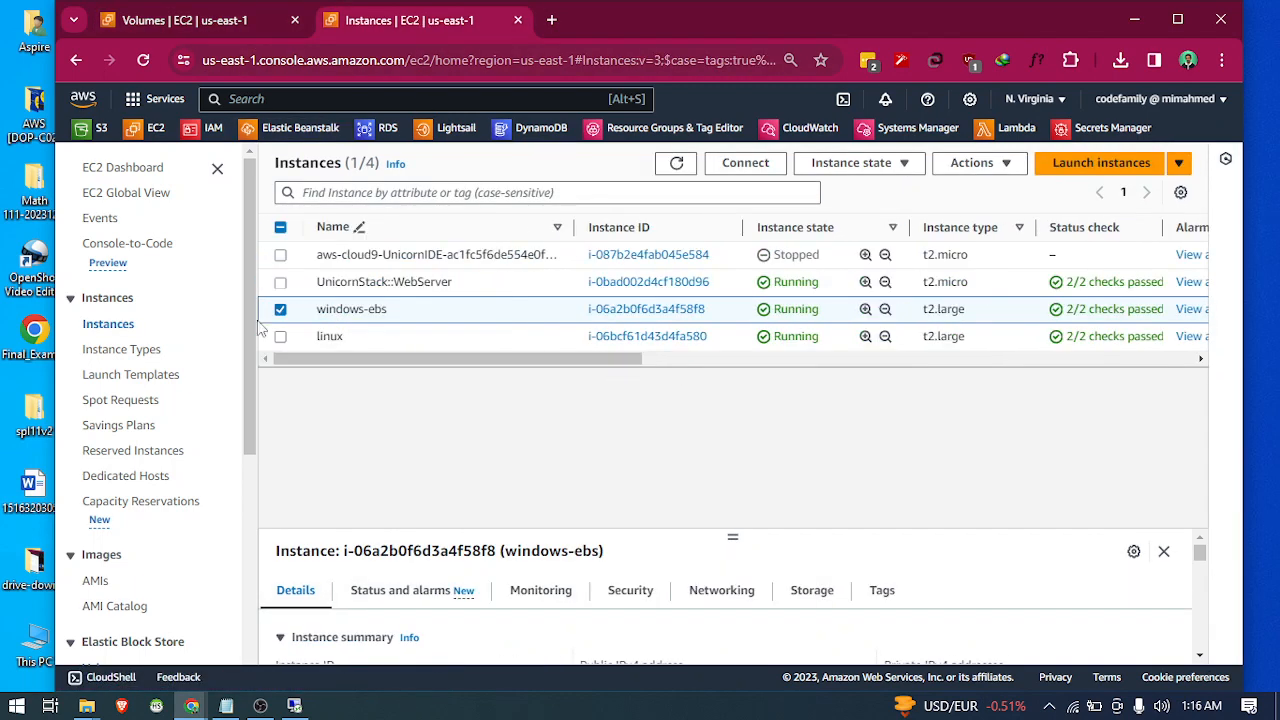
pyautogui.click(203, 30)
pyautogui.click(393, 27)
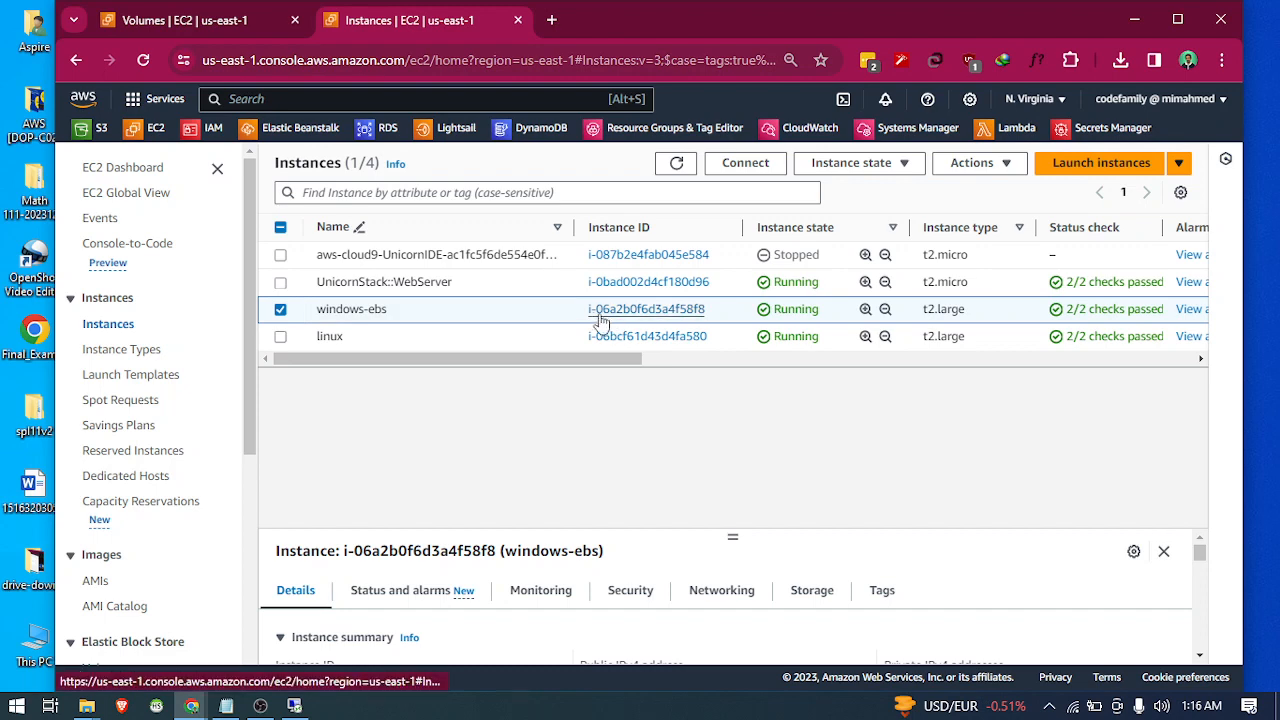
# Switch to the Remote Desktop session of the windows-ebs instance and open Disk Management there.
pyautogui.click(294, 705)
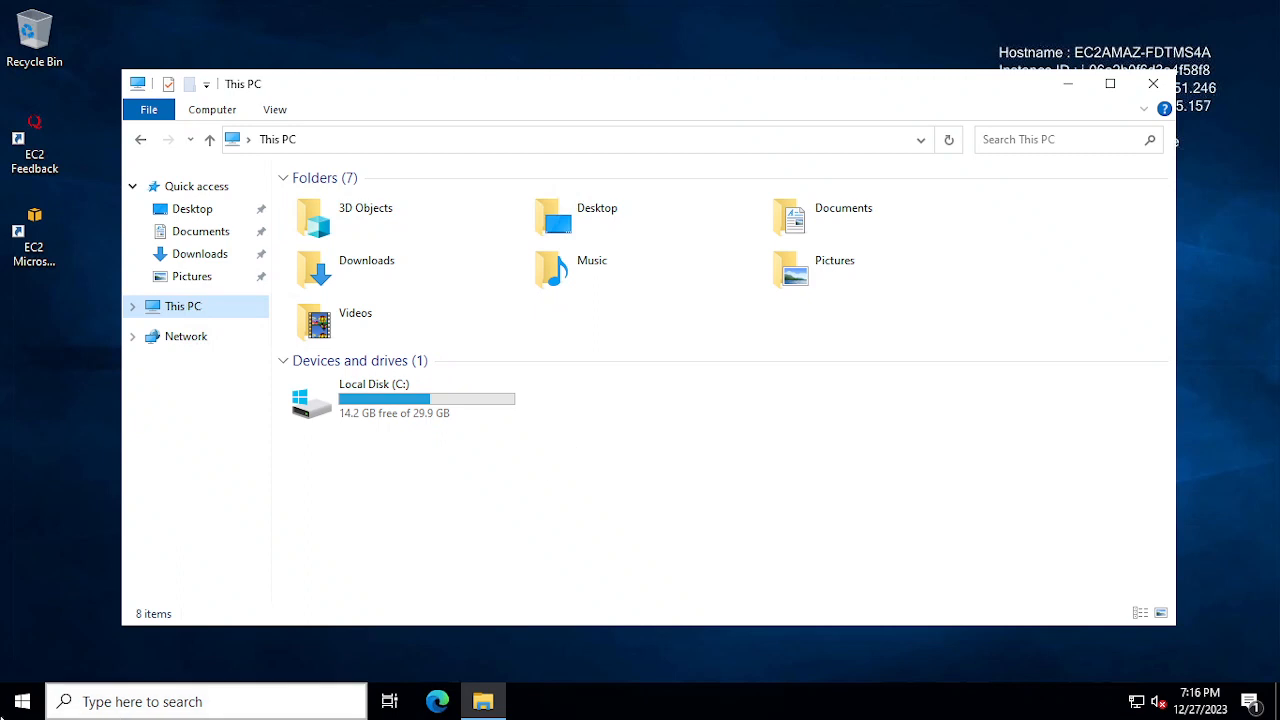
pyautogui.rightClick(22, 701)
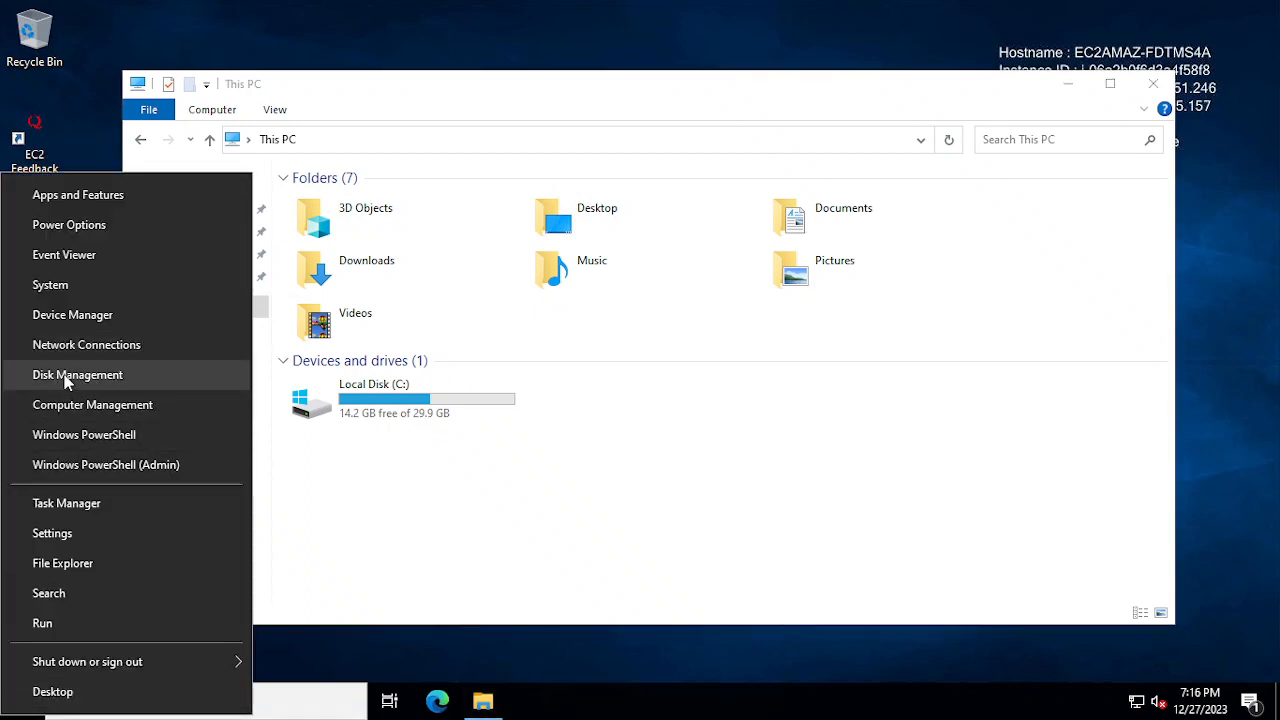
pyautogui.click(65, 376)
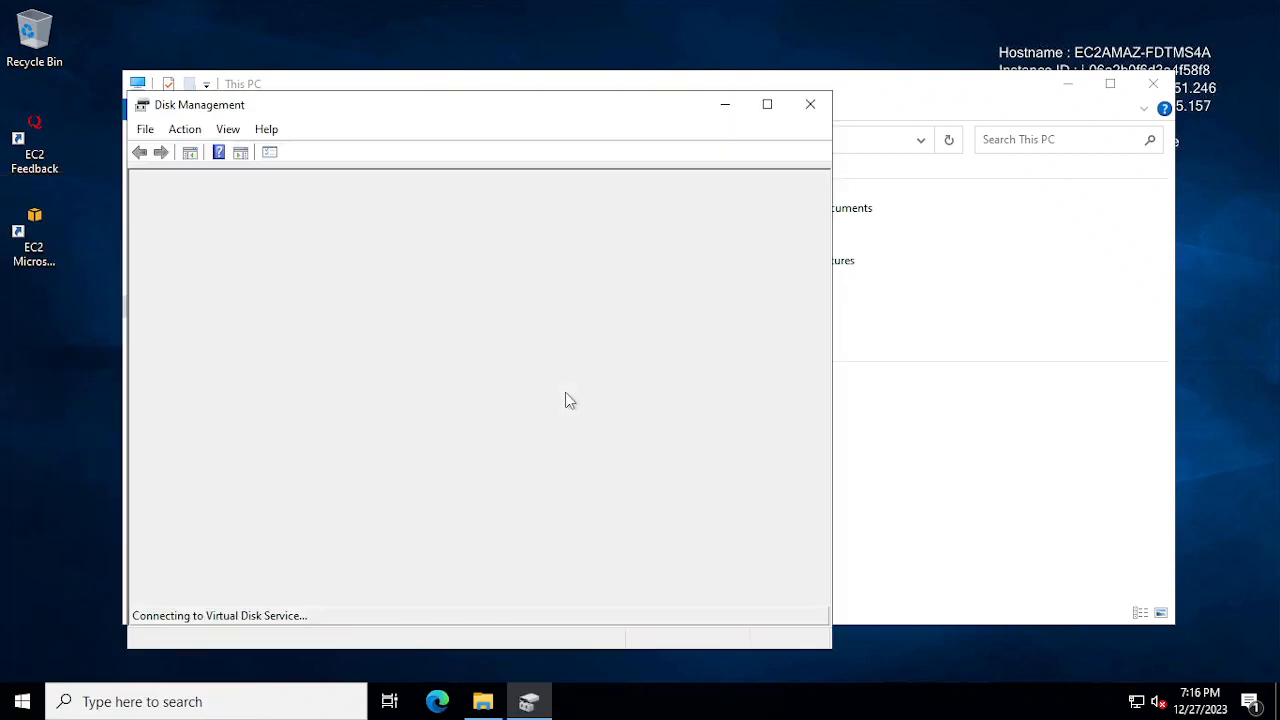
# Check the offline status of Disk 1 and bring the disk online.
pyautogui.moveTo(160, 559)
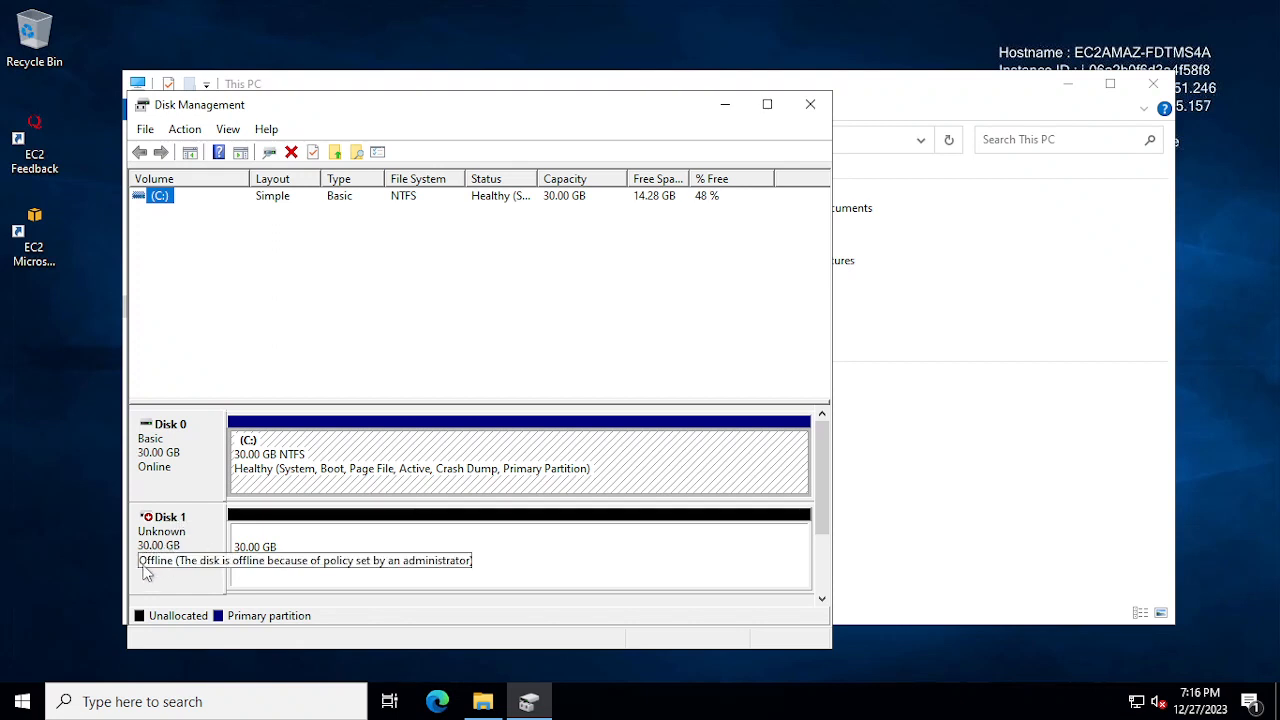
pyautogui.click(358, 543)
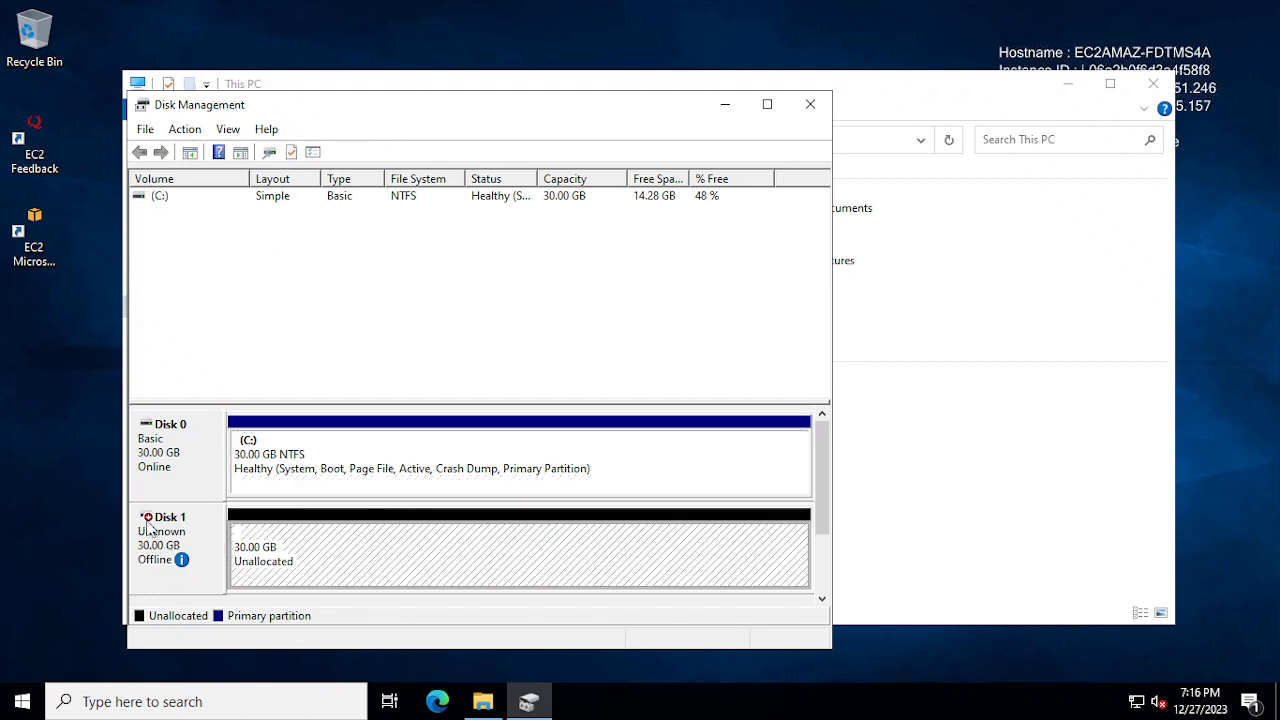
pyautogui.rightClick(148, 521)
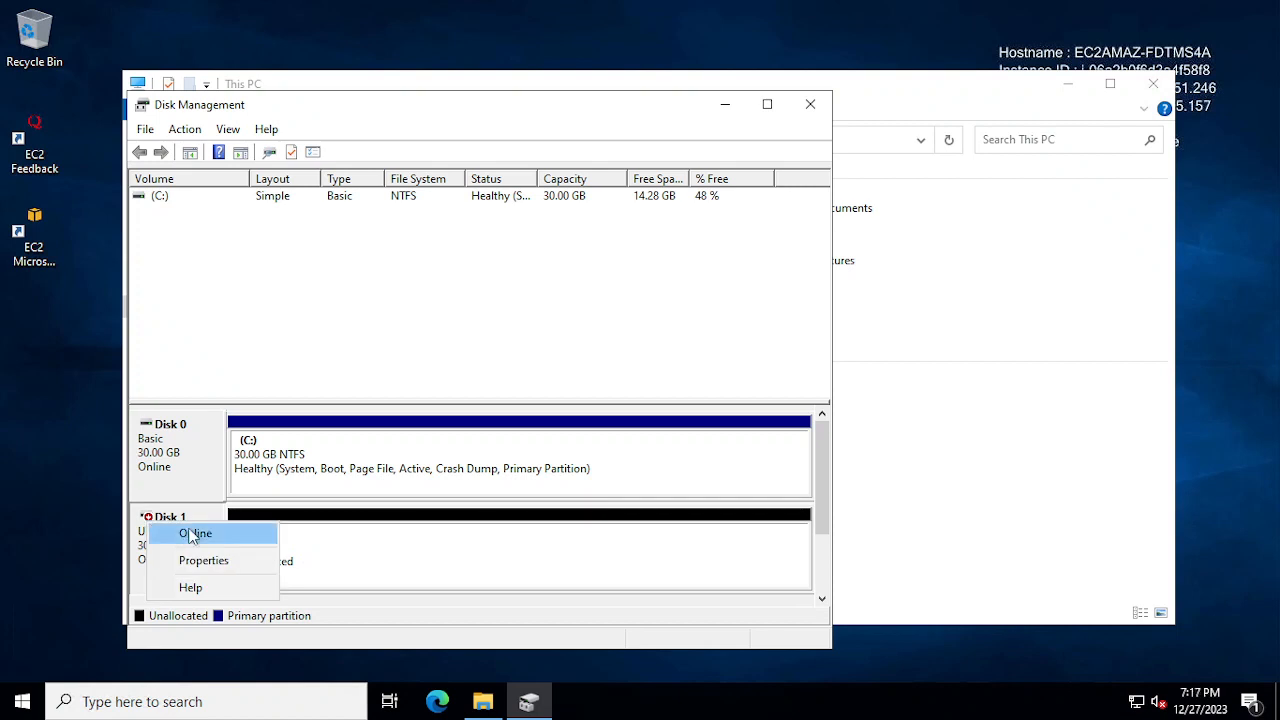
pyautogui.click(194, 534)
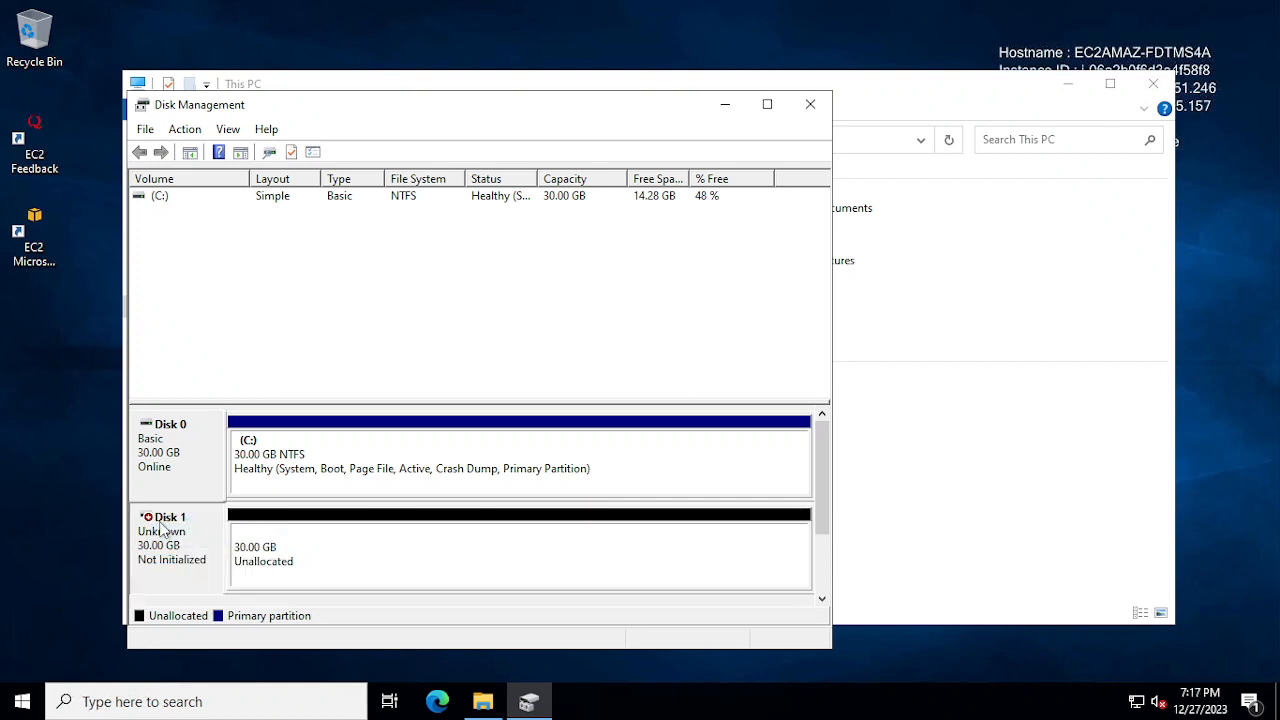
# Look through the commands available for Disk 1 and for its unallocated space.
pyautogui.rightClick(160, 527)
pyautogui.click(206, 531)
pyautogui.click(356, 563)
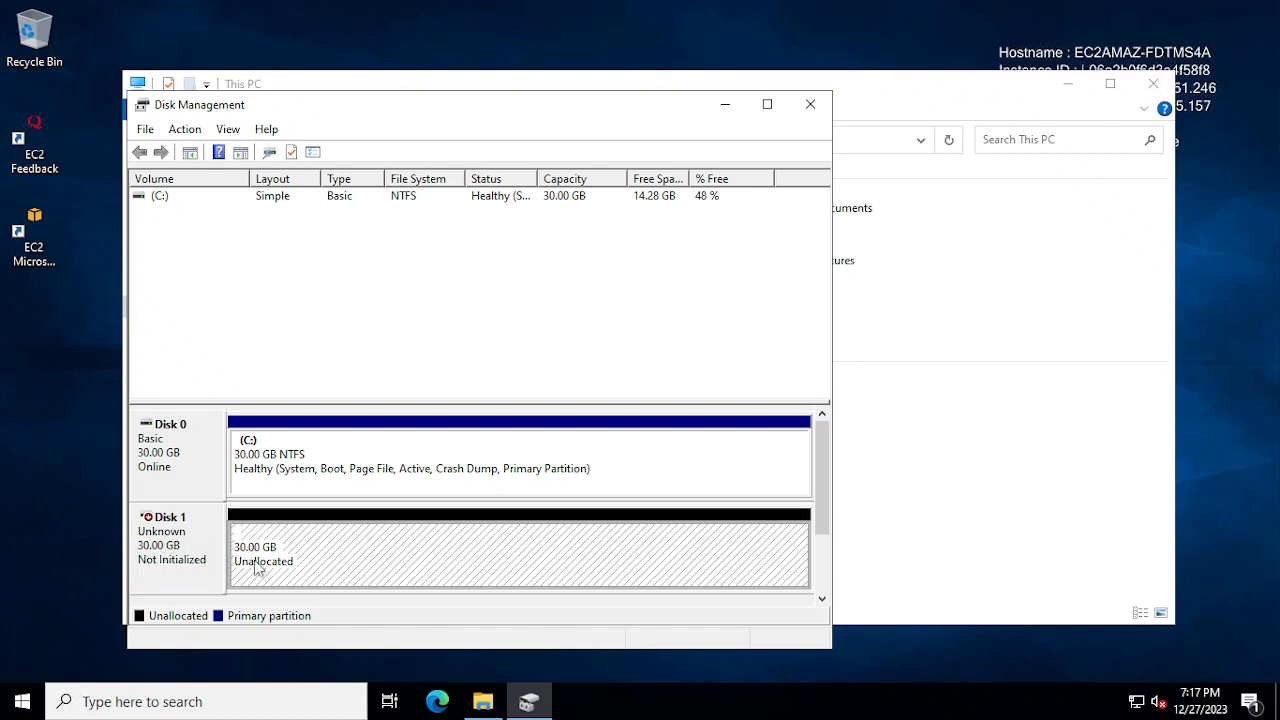
pyautogui.rightClick(296, 546)
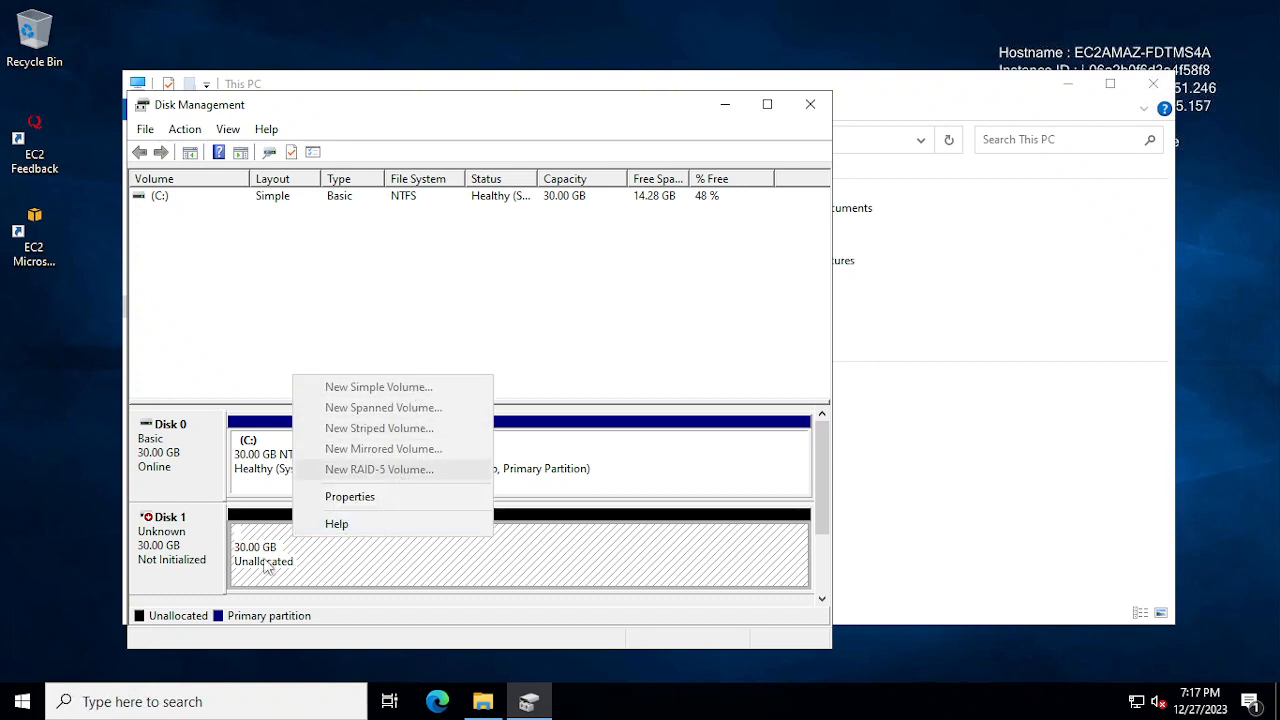
pyautogui.click(170, 559)
pyautogui.rightClick(170, 559)
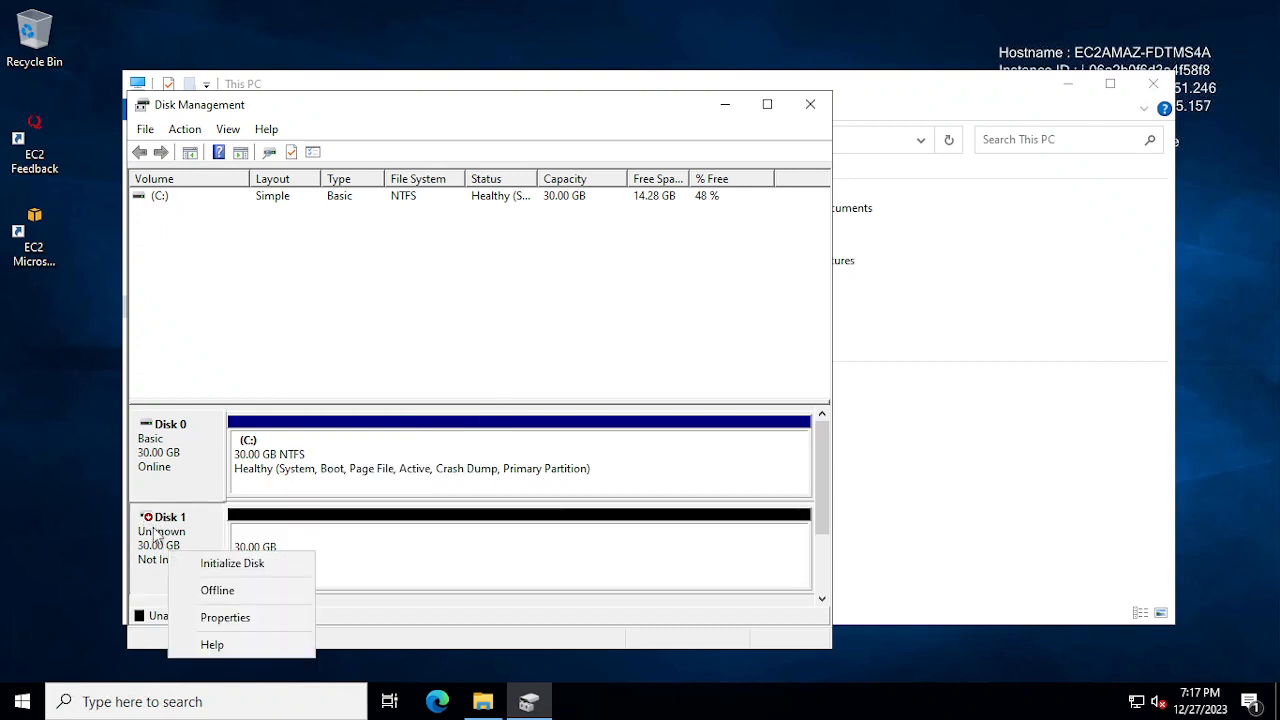
# Initialize Disk 1 with the GPT (GUID Partition Table) partition style.
pyautogui.rightClick(153, 511)
pyautogui.rightClick(170, 512)
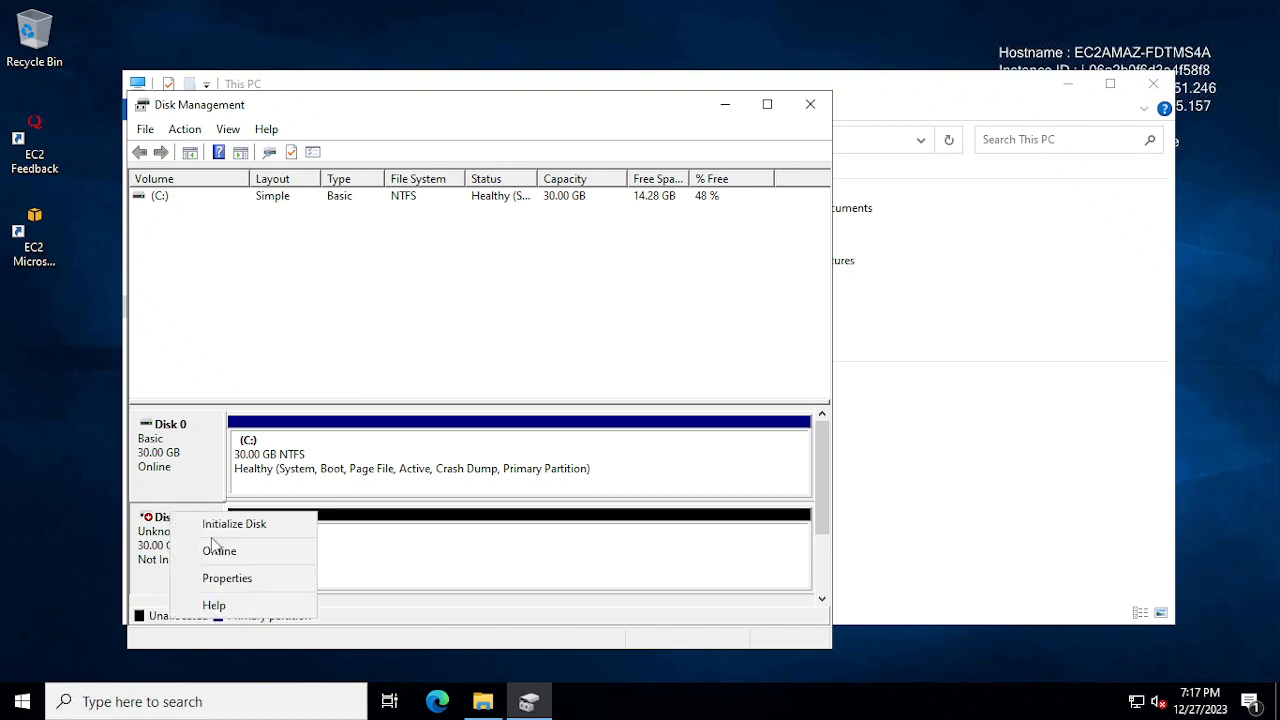
pyautogui.click(218, 526)
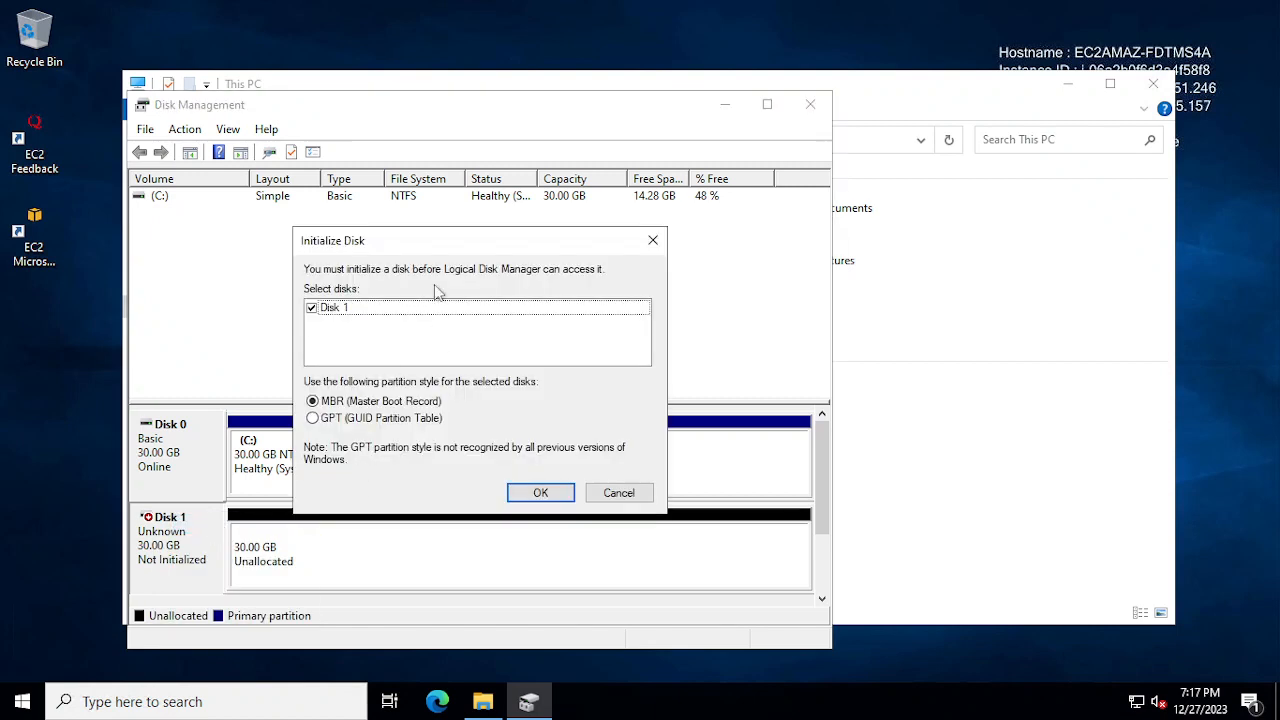
pyautogui.moveTo(460, 243); pyautogui.dragTo(625, 283)
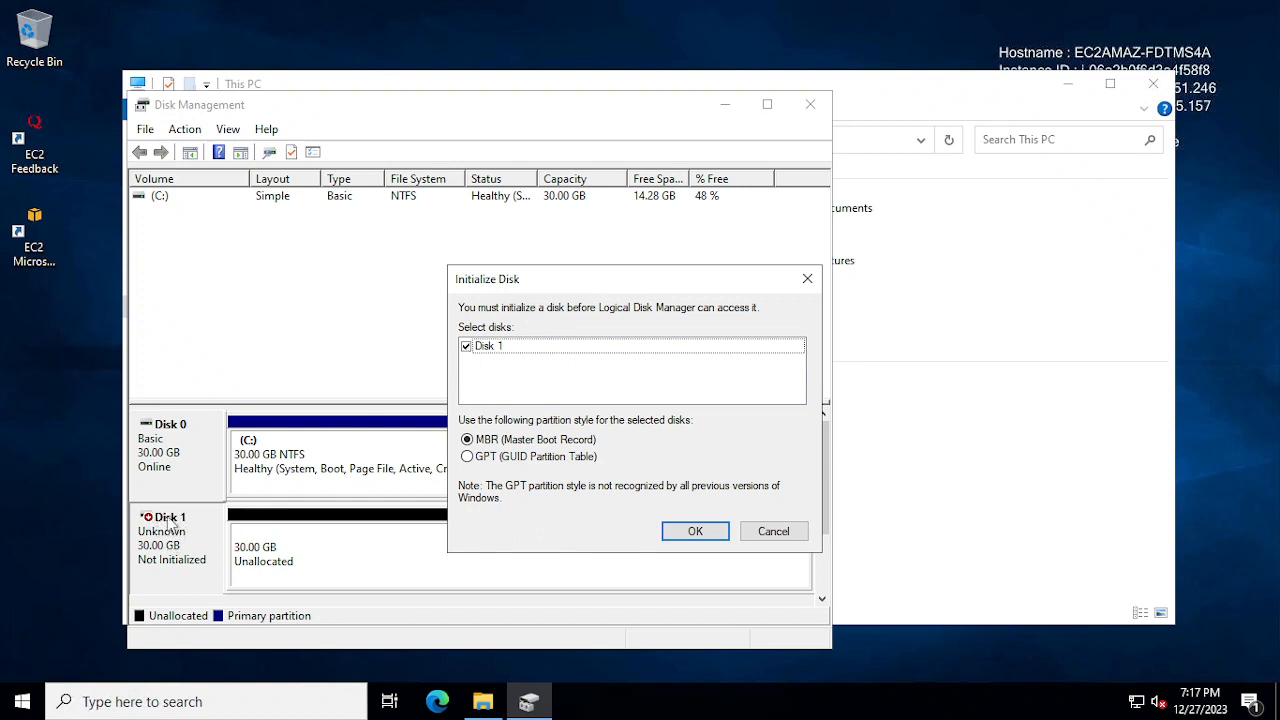
pyautogui.click(490, 460)
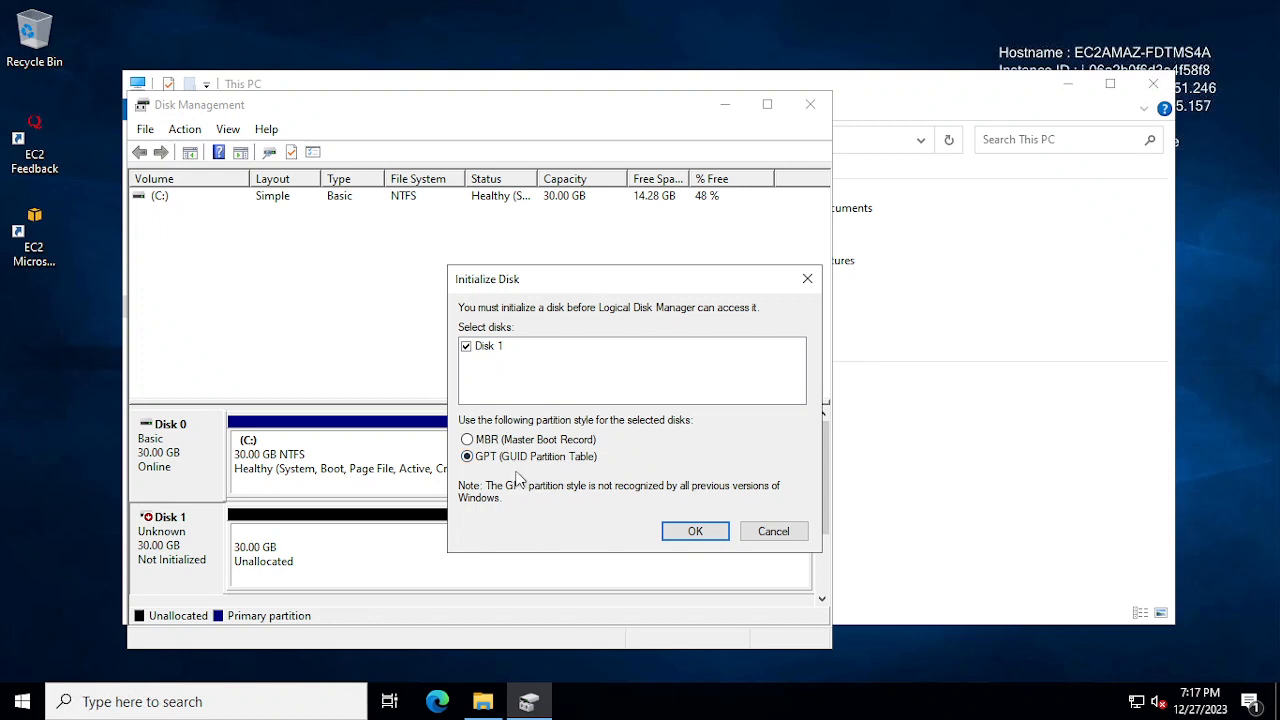
pyautogui.click(692, 531)
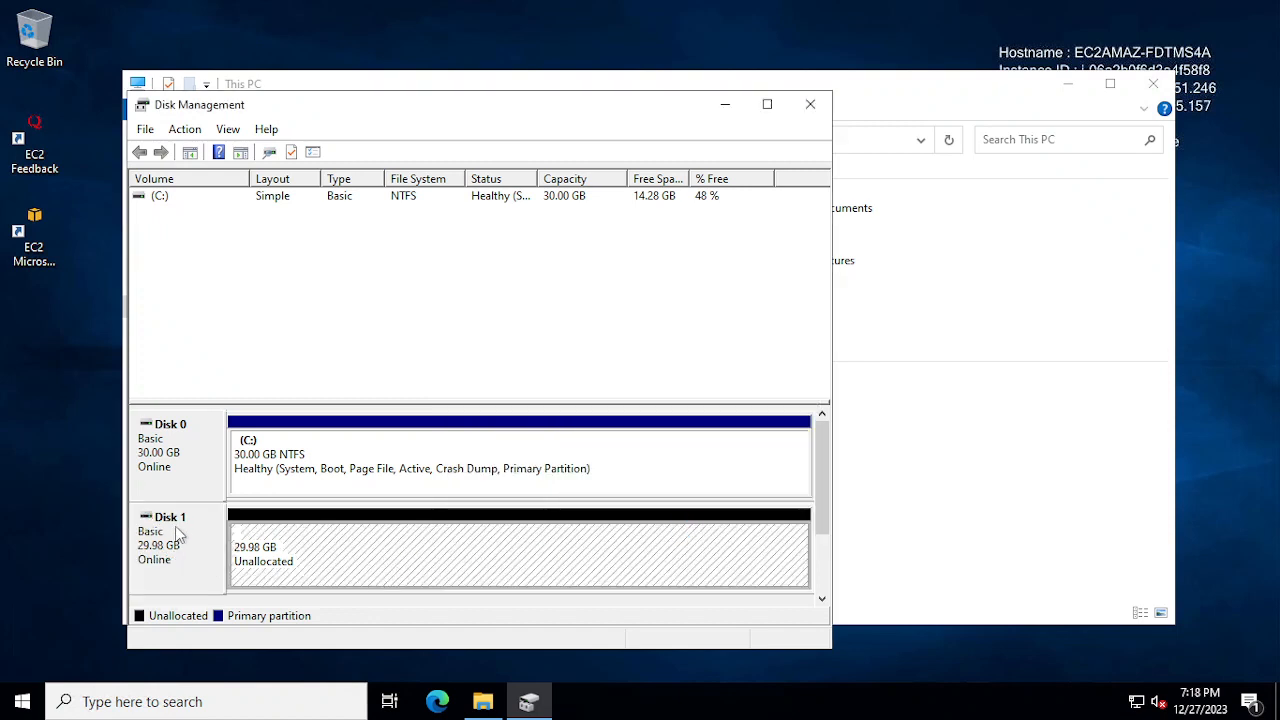
# Start a new simple volume of 30702 MB in Disk 1's unallocated space and advance to the wizard's summary.
pyautogui.rightClick(268, 568)
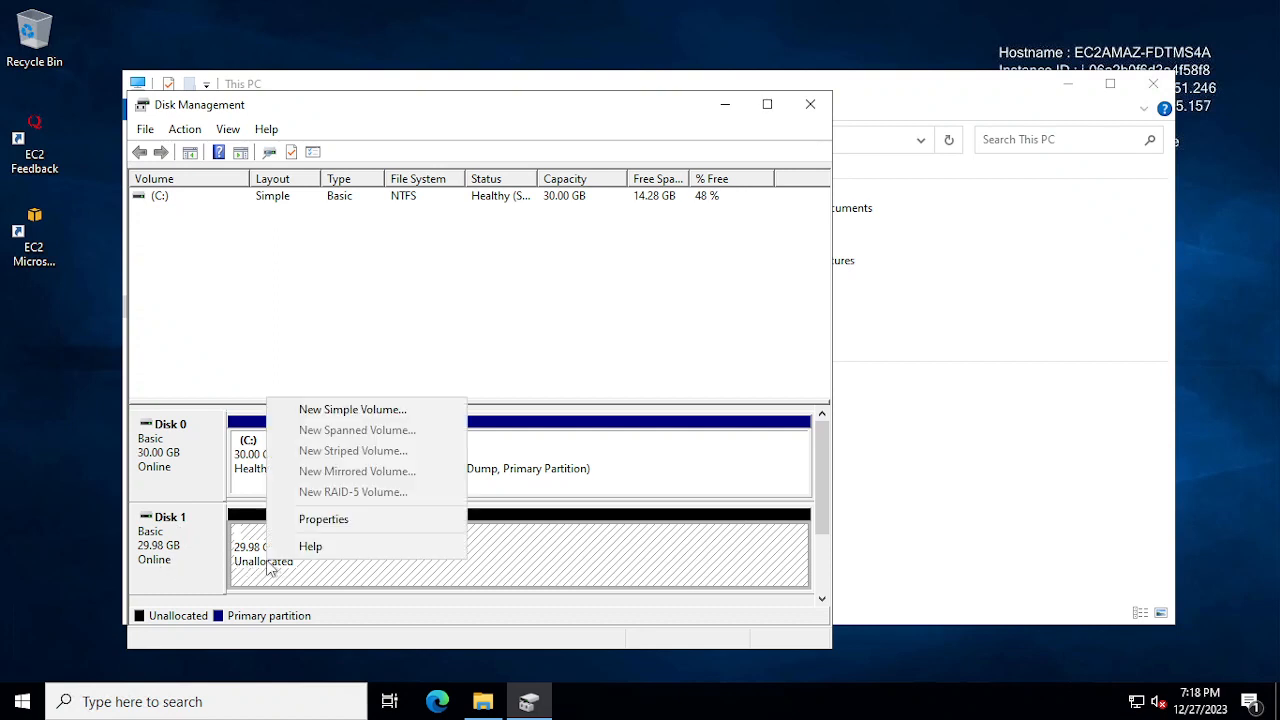
pyautogui.click(342, 418)
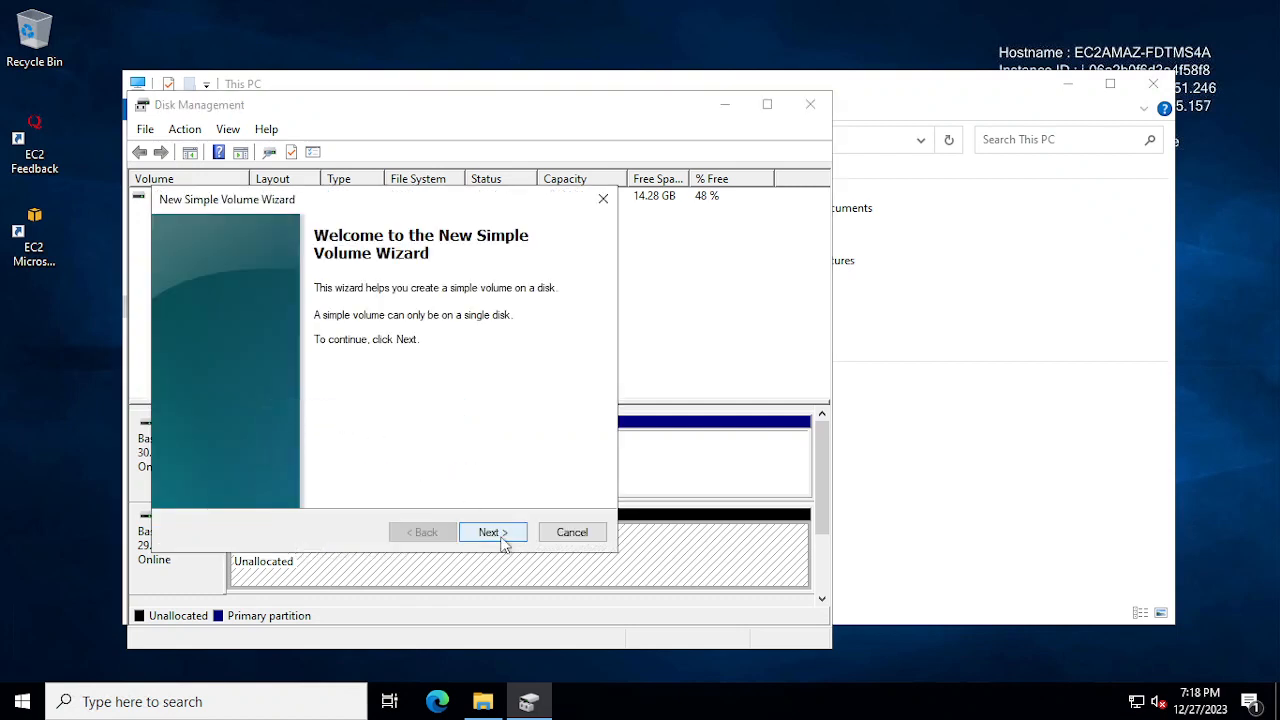
pyautogui.click(501, 538)
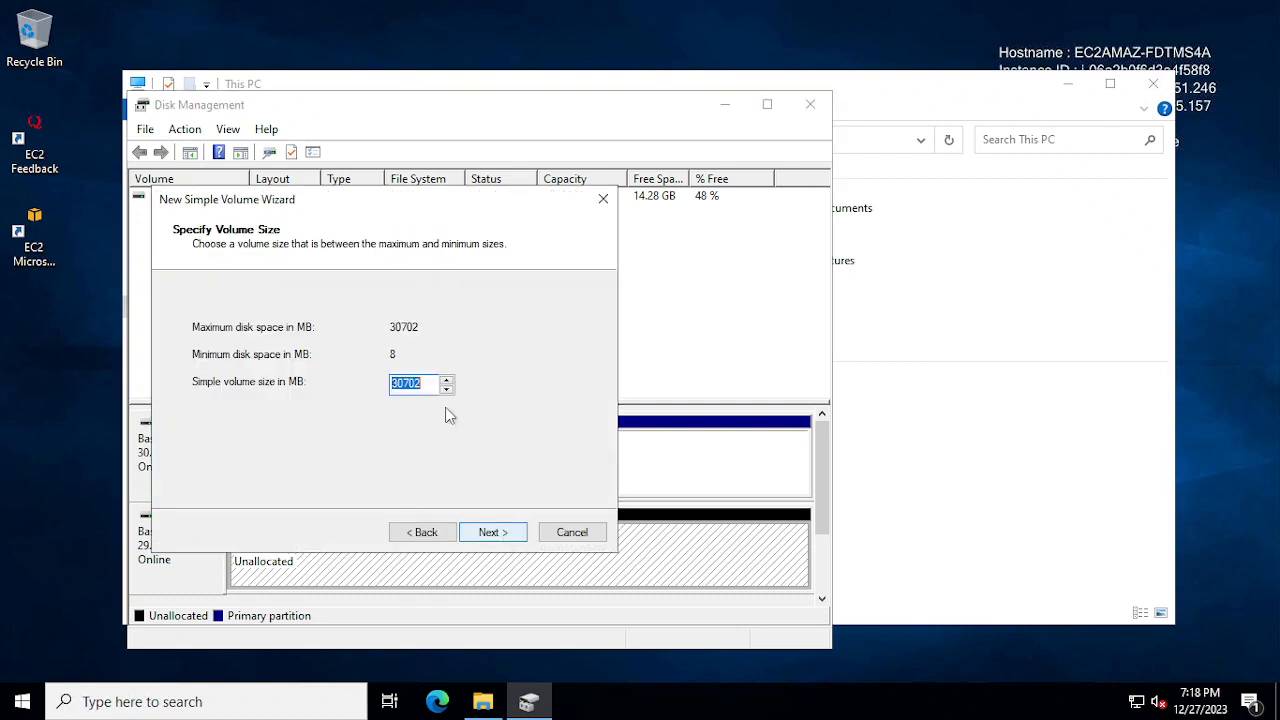
pyautogui.click(487, 534)
pyautogui.click(488, 535)
pyautogui.click(478, 526)
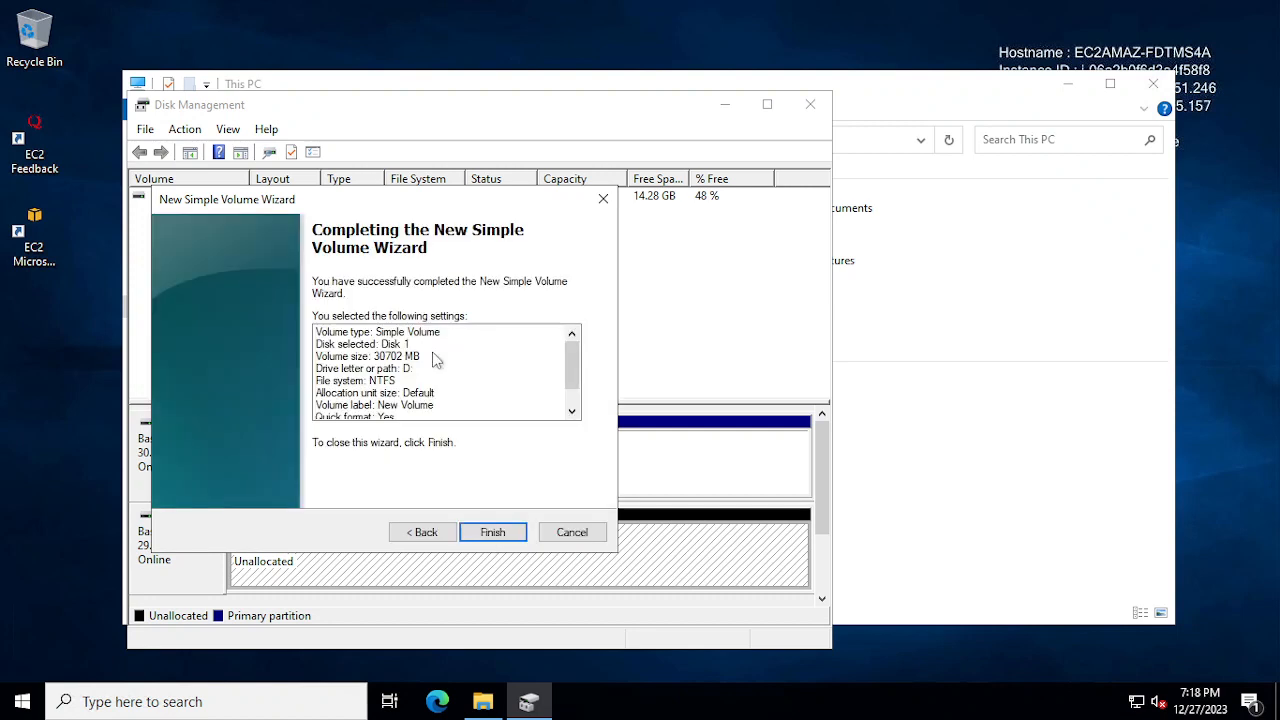
# Go back to the wizard's drive letter settings and assign drive letter D to the new volume.
pyautogui.click(425, 532)
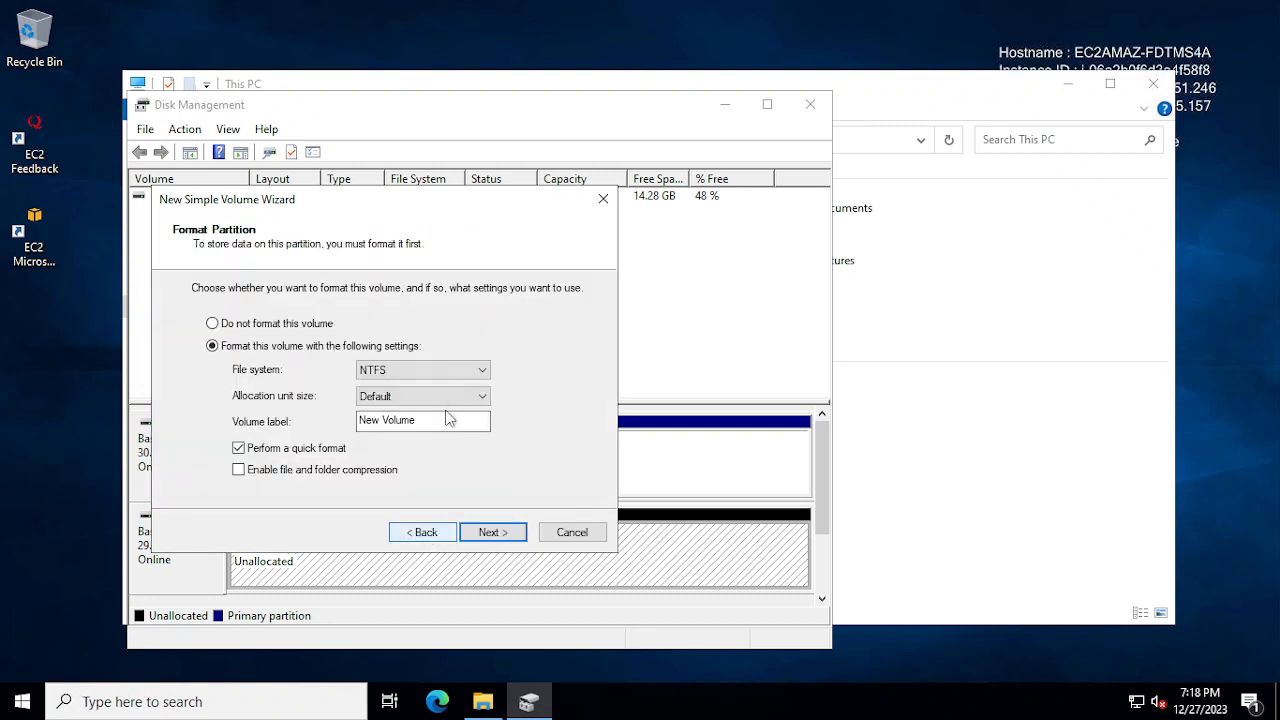
pyautogui.click(421, 537)
pyautogui.click(475, 334)
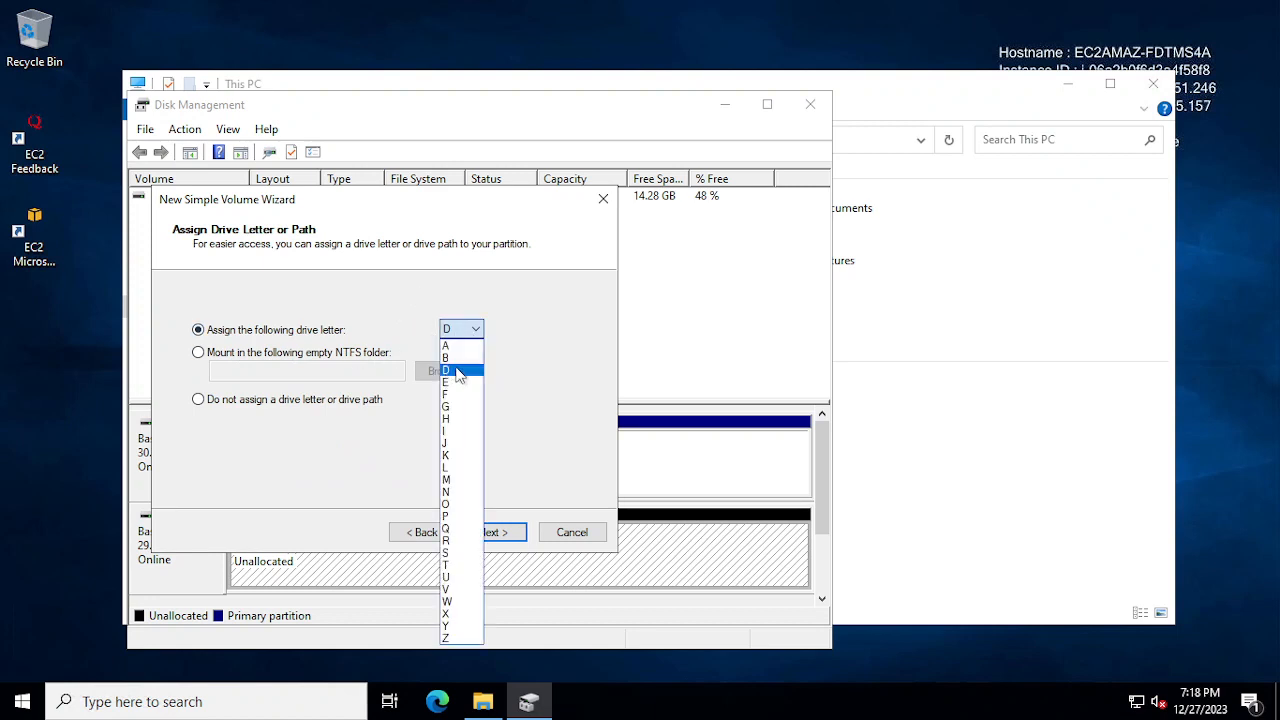
pyautogui.click(458, 372)
pyautogui.click(491, 533)
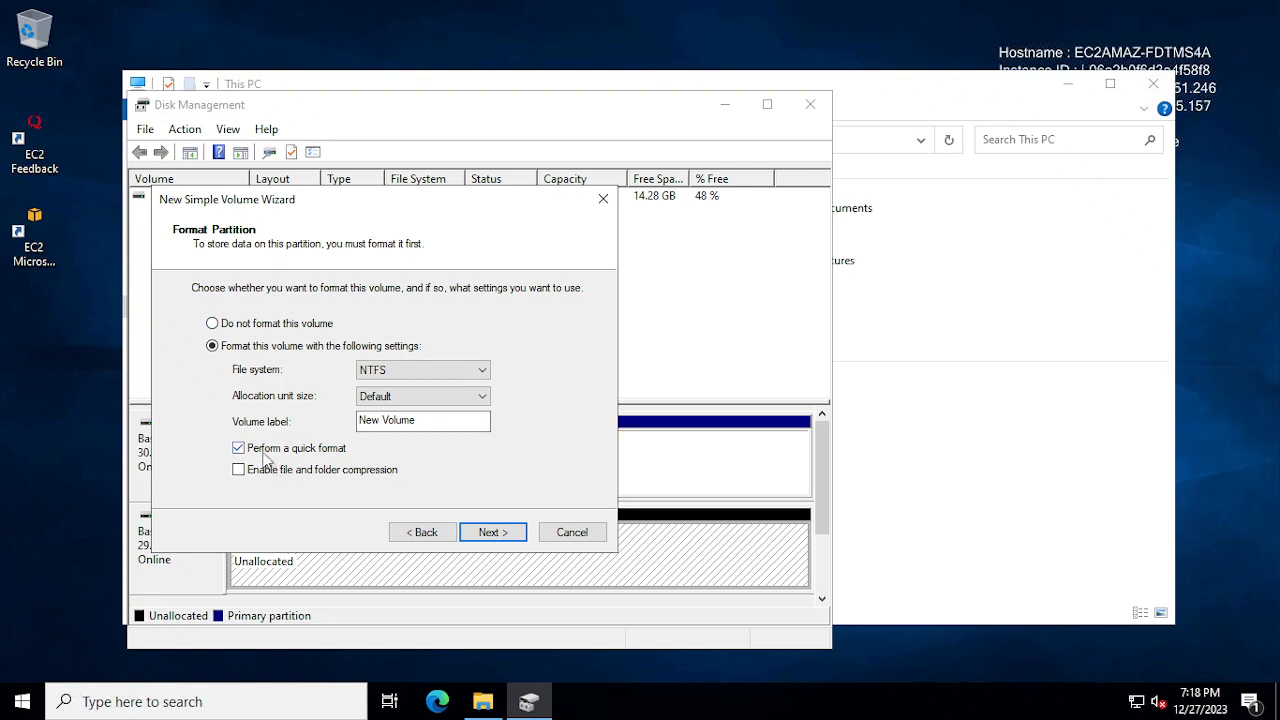
# Choose NTFS as the file system, keep quick format and the label New Volume, and finish creating the volume.
pyautogui.click(410, 421)
pyautogui.click(393, 369)
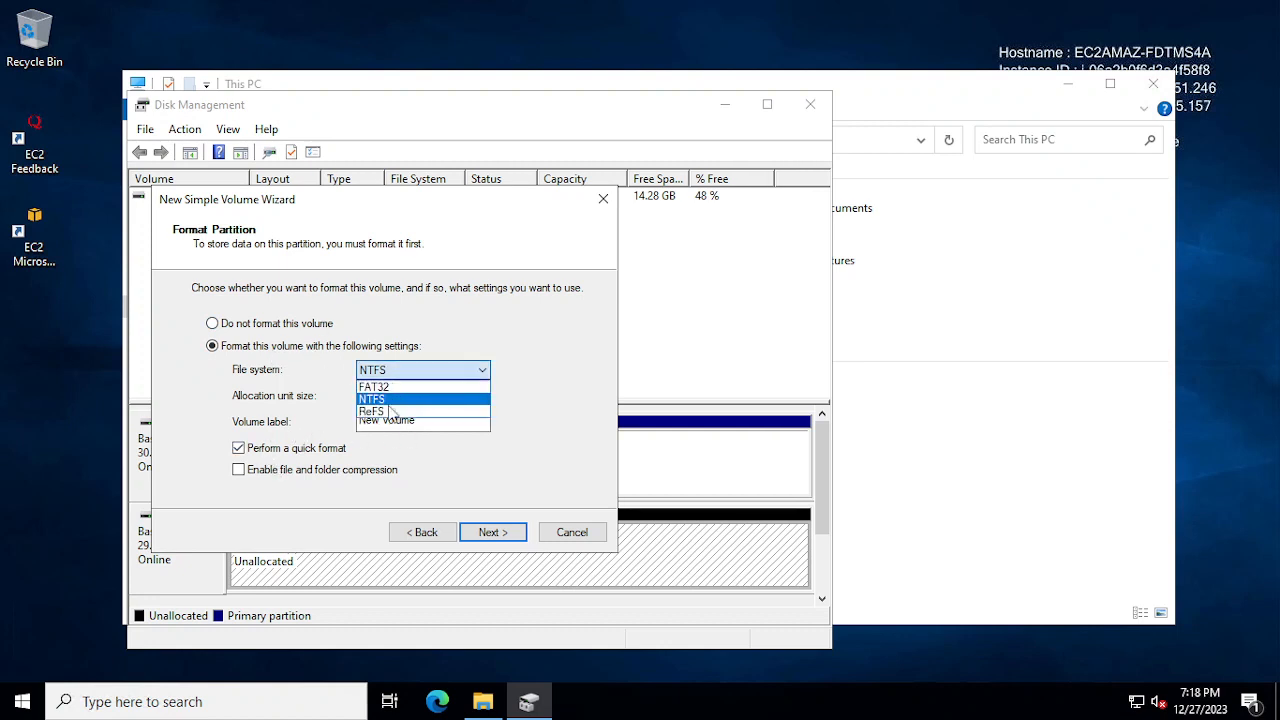
pyautogui.click(386, 403)
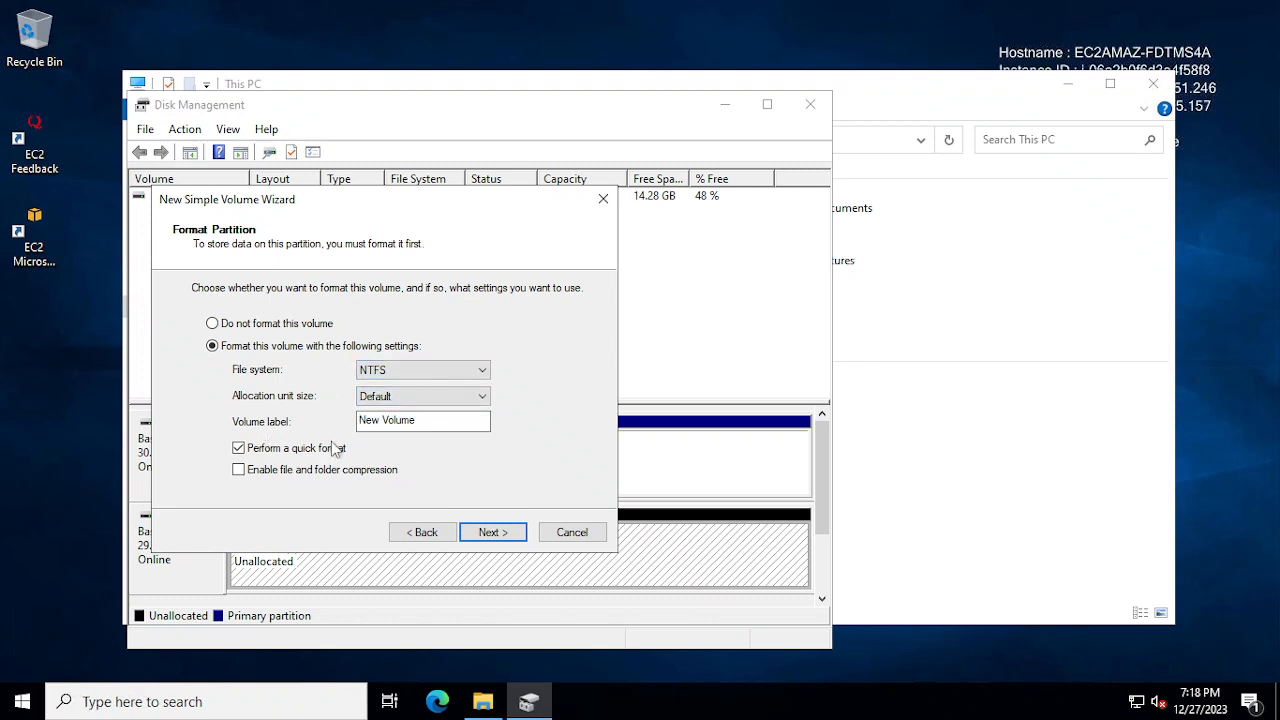
pyautogui.click(492, 532)
pyautogui.click(492, 533)
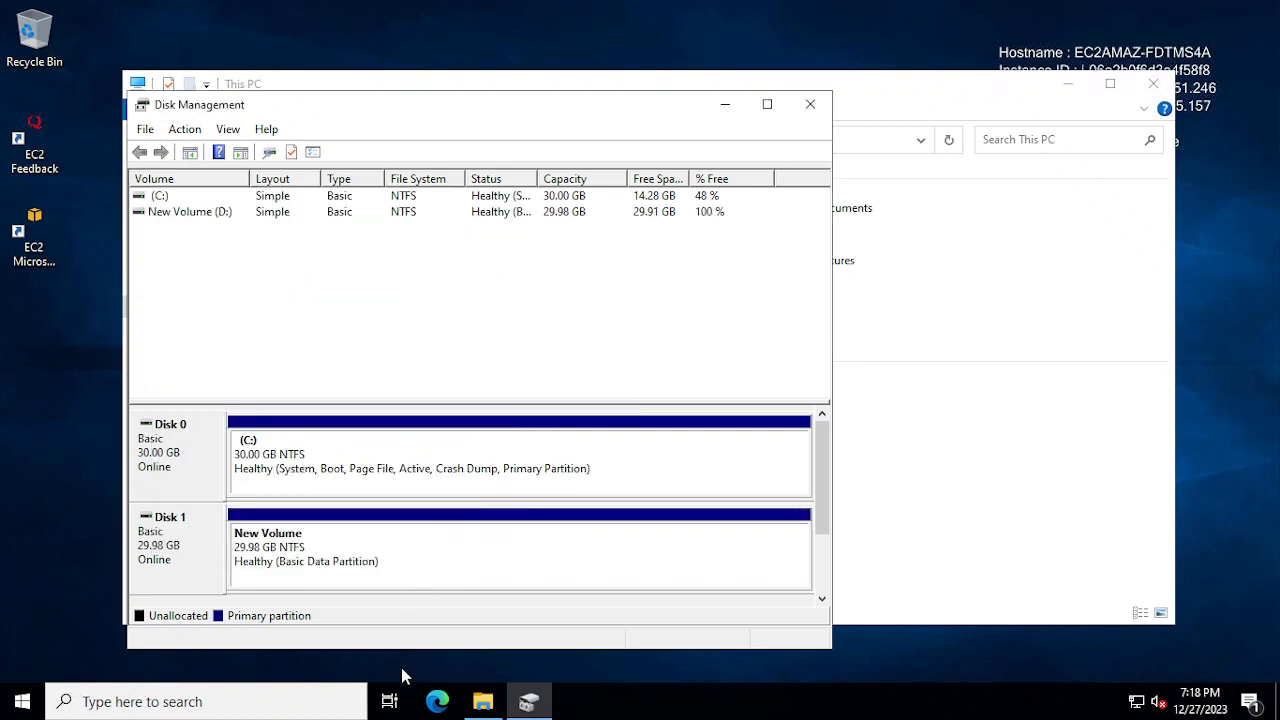
# Switch to File Explorer and open the New Volume (D:) drive from This PC.
pyautogui.click(483, 701)
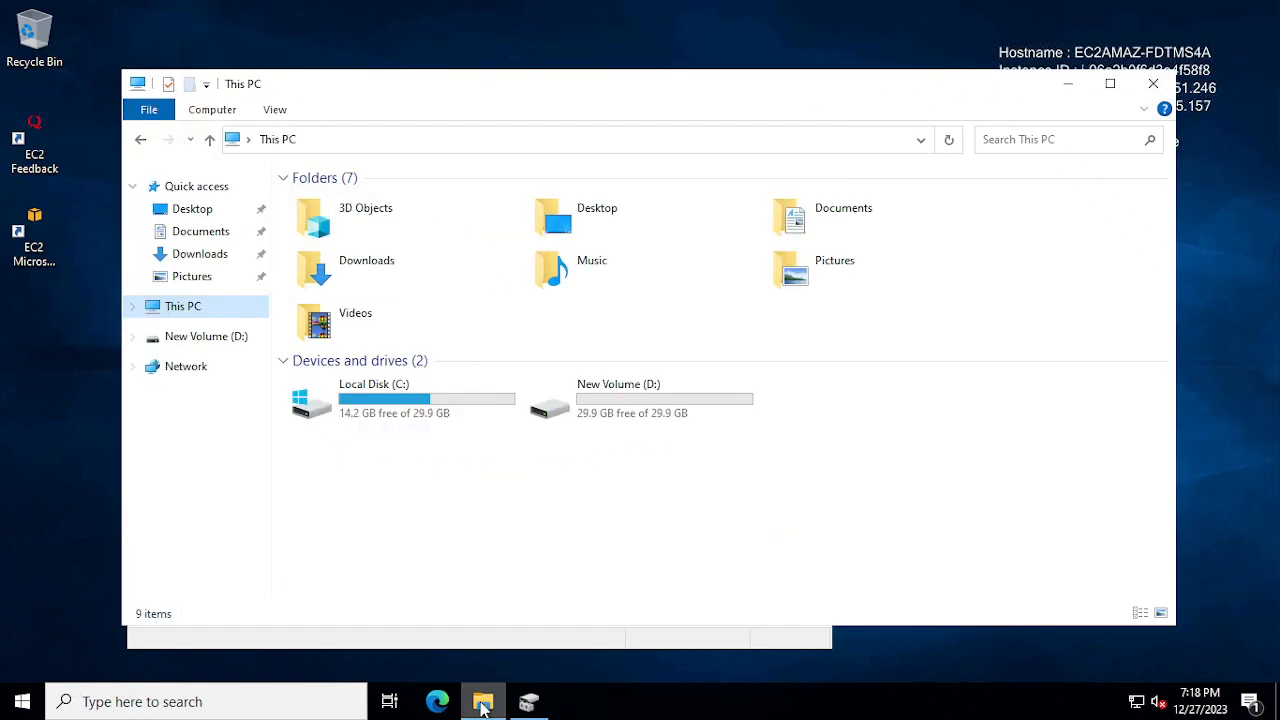
pyautogui.rightClick(642, 466)
pyautogui.click(612, 400)
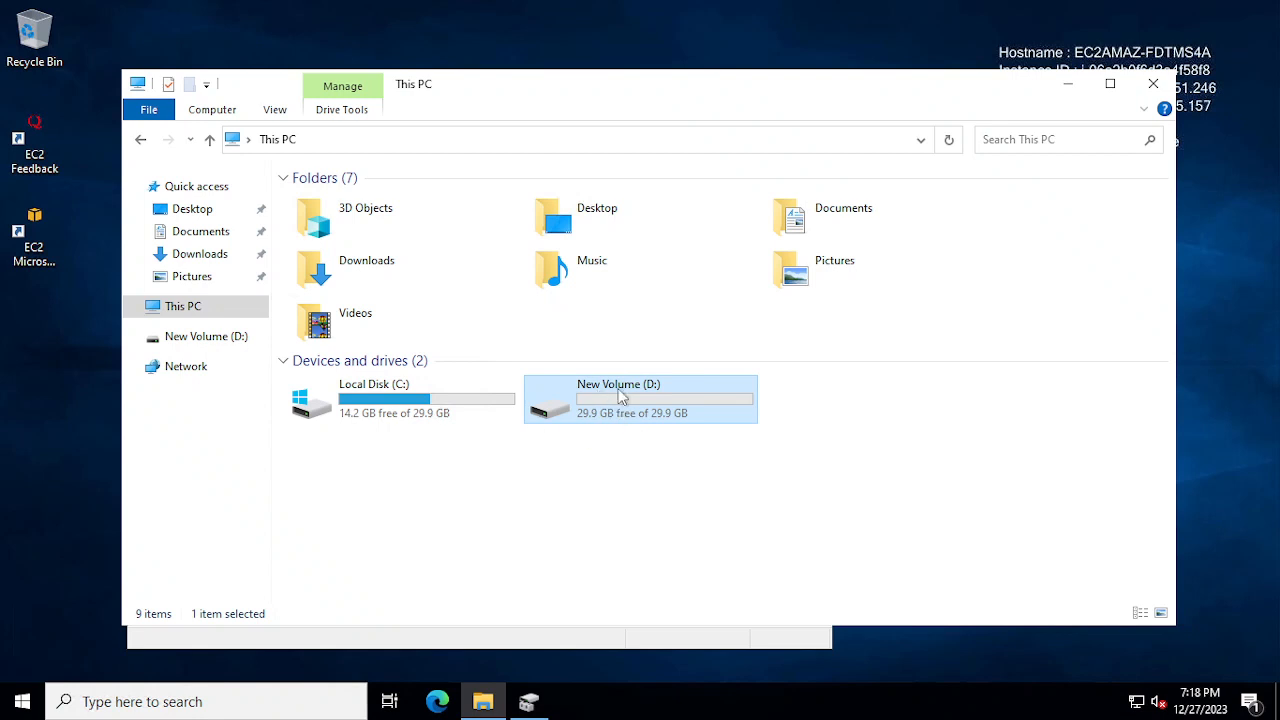
pyautogui.click(622, 395)
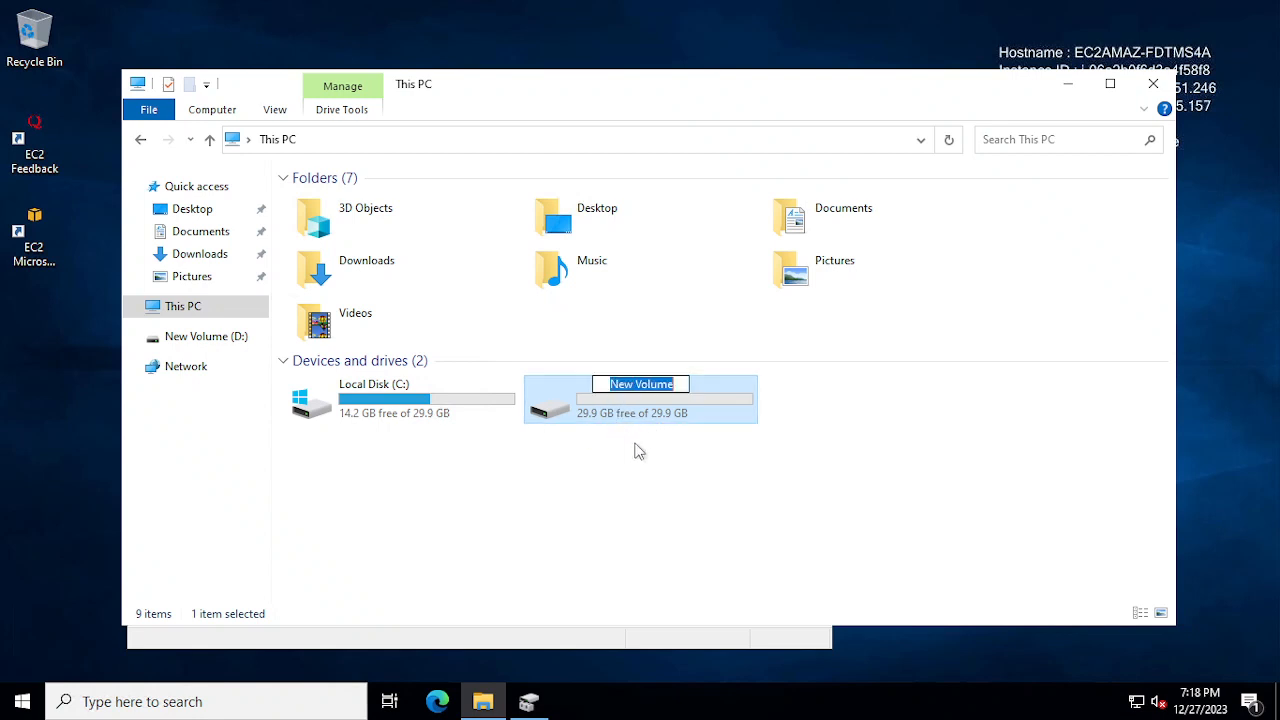
pyautogui.click(637, 449)
pyautogui.doubleClick(617, 407)
# Create a folder in the New Volume (D:) drive and keep its default name, New folder.
pyautogui.rightClick(469, 263)
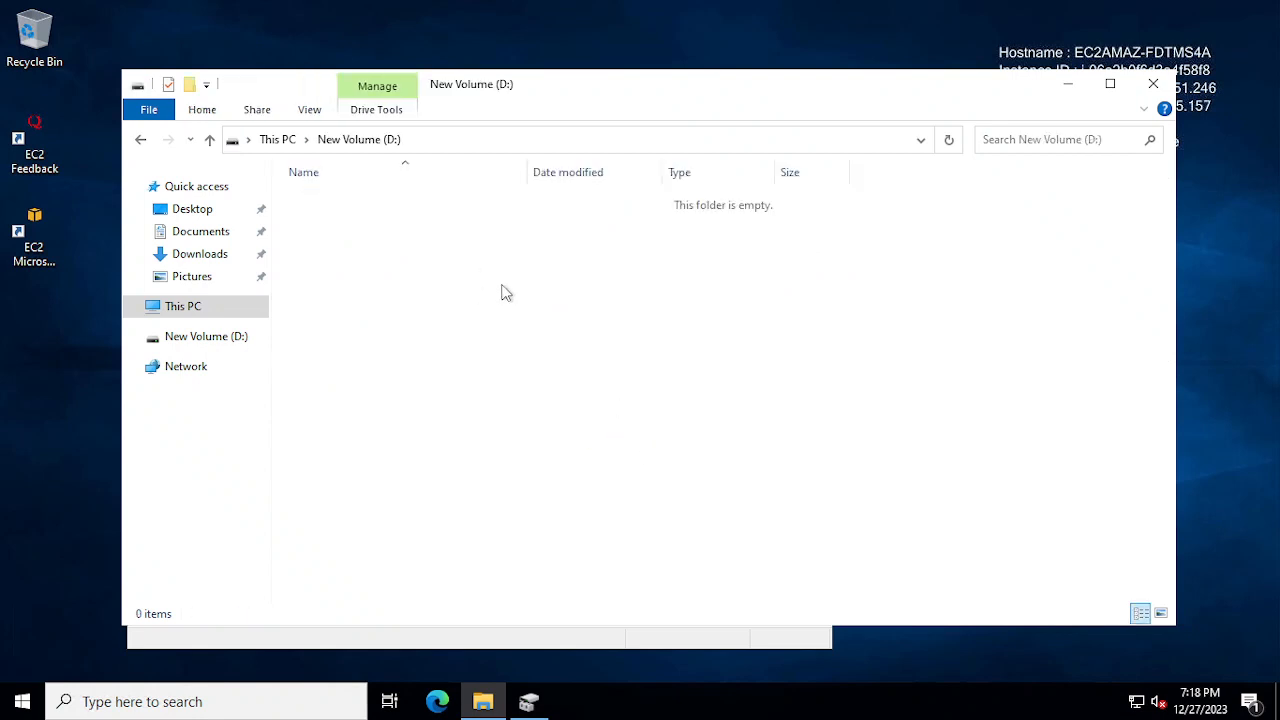
pyautogui.moveTo(551, 277)
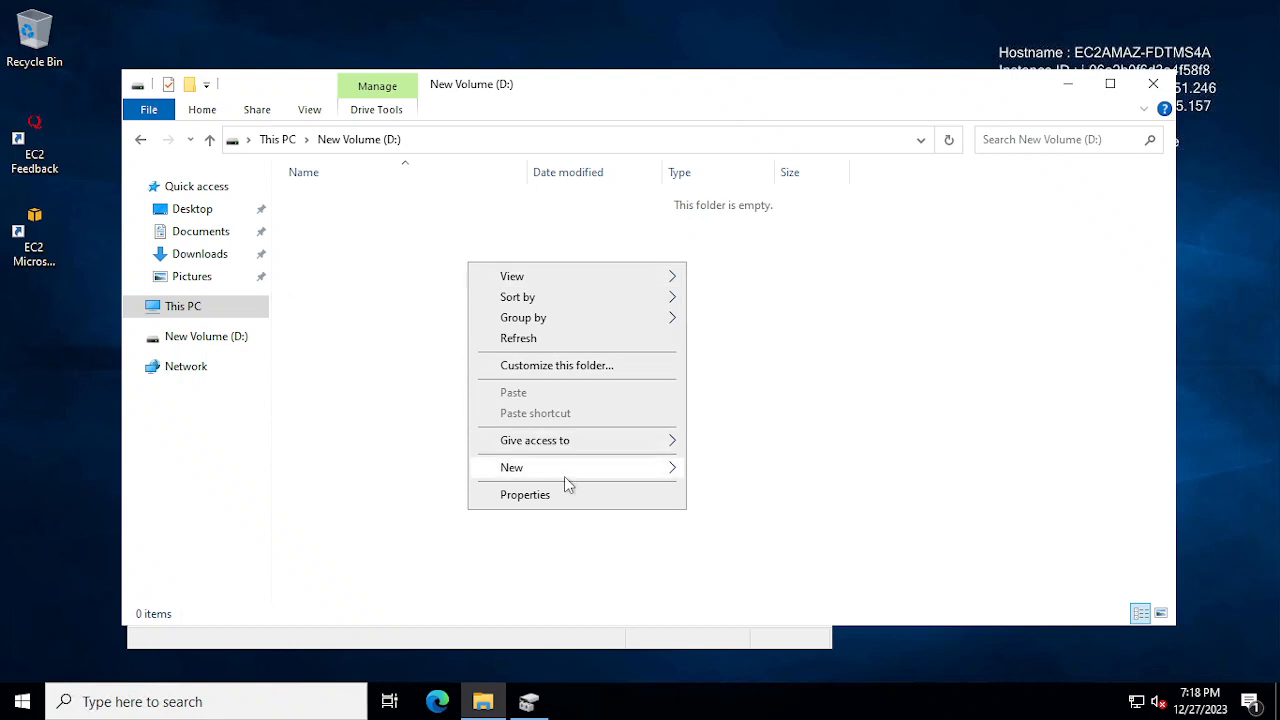
pyautogui.moveTo(565, 470)
pyautogui.click(722, 464)
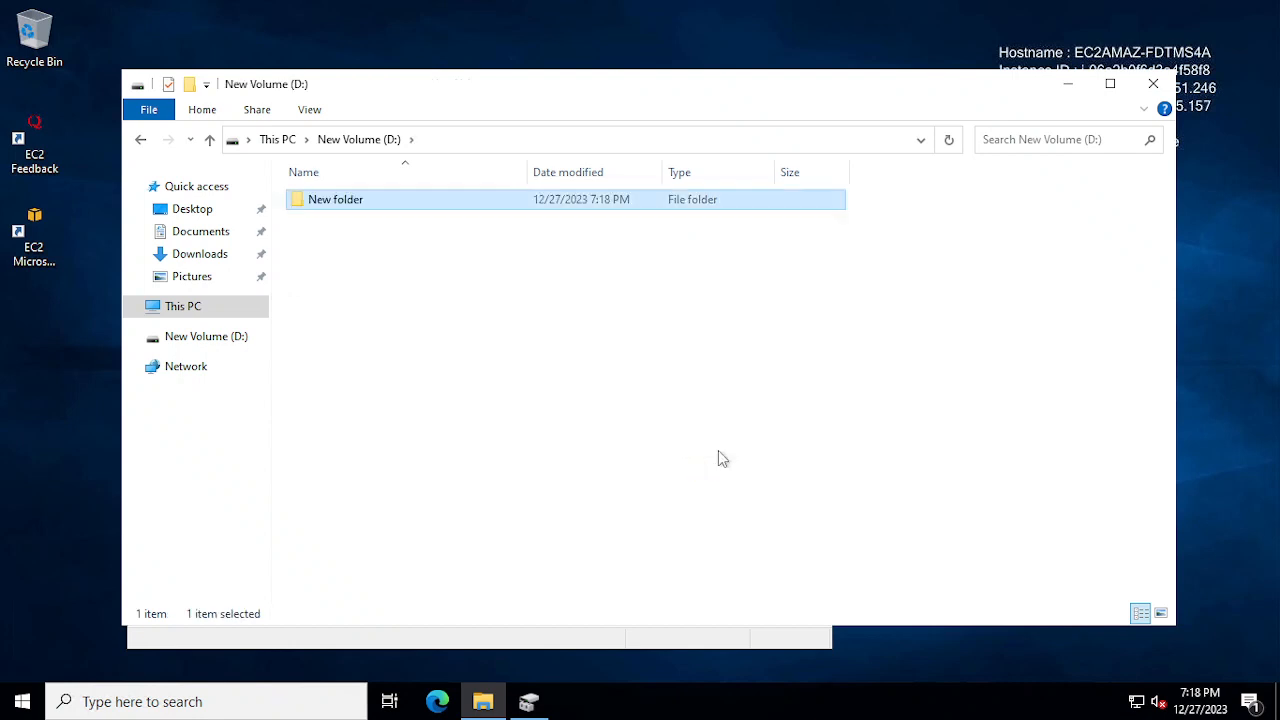
pyautogui.click(718, 452)
# Close File Explorer and switch from the remote session to the EC2 Instances page in the browser.
pyautogui.click(1154, 85)
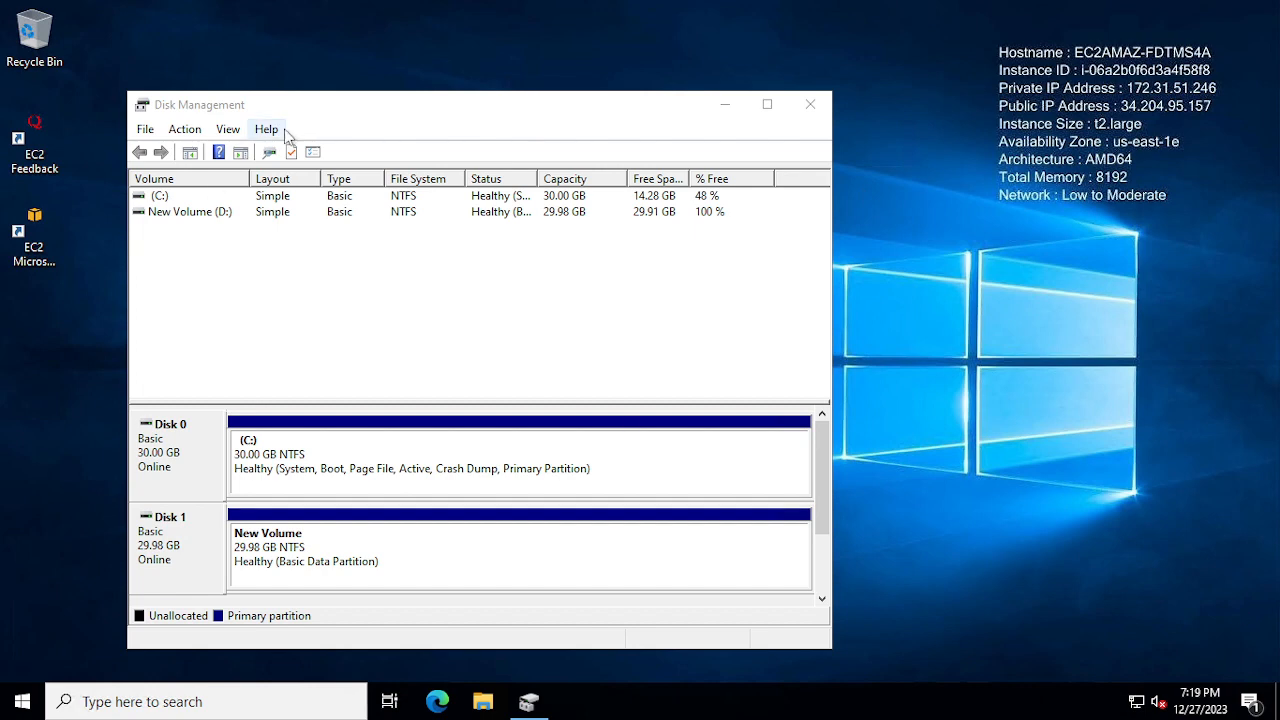
pyautogui.click(828, 12)
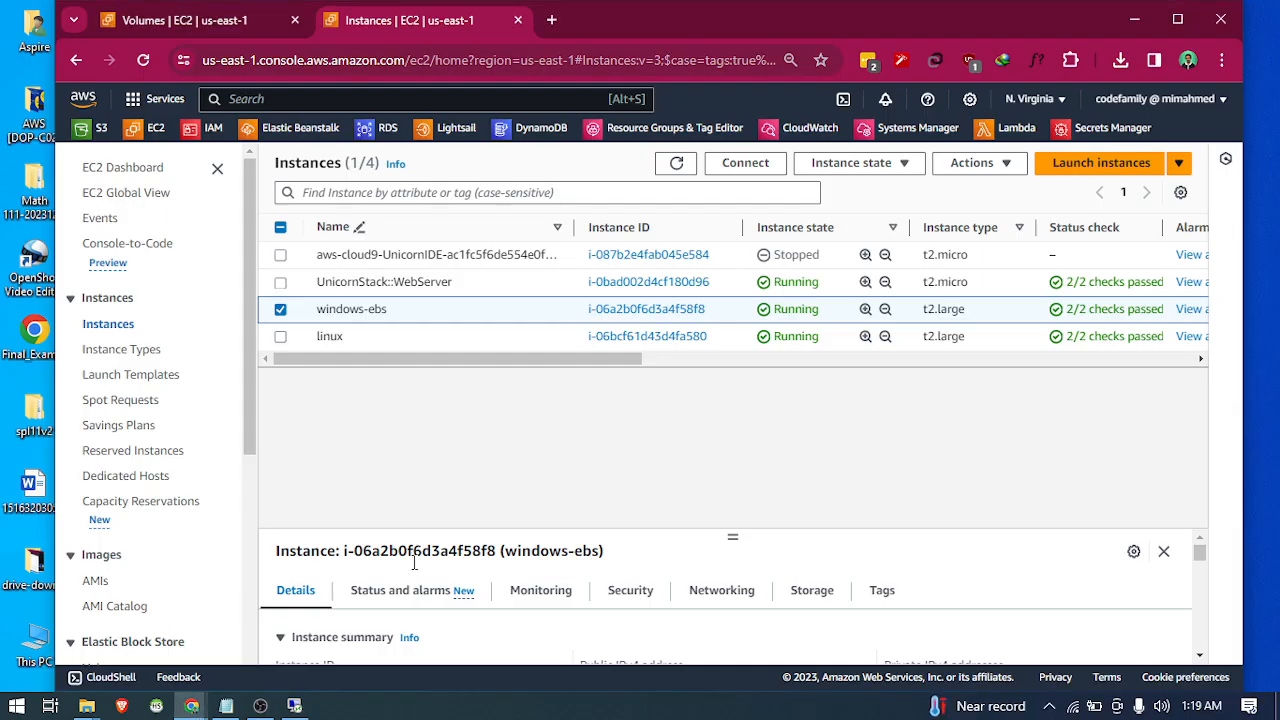